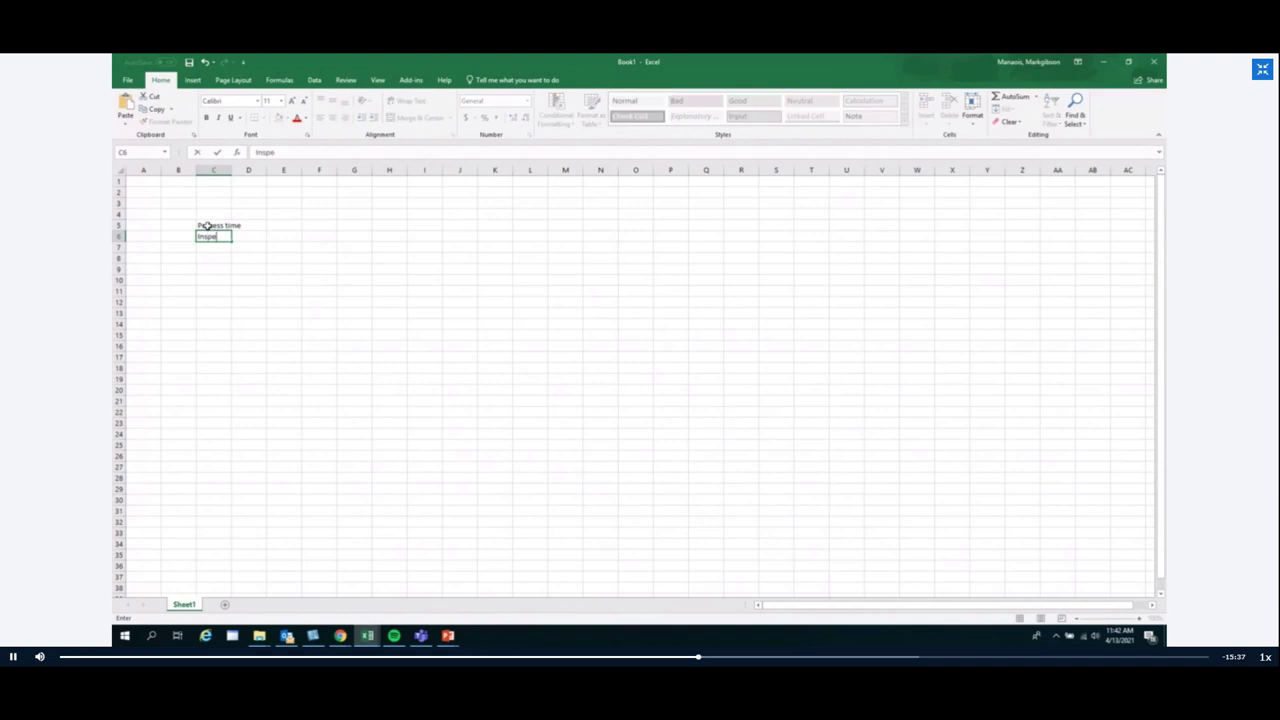
Step: Complete the labels "Inspection time", "Move time" and "Queue time" in cells C6 to C8
{"action": "type", "text": "n time"}
{"action": "key", "text": "Return"}
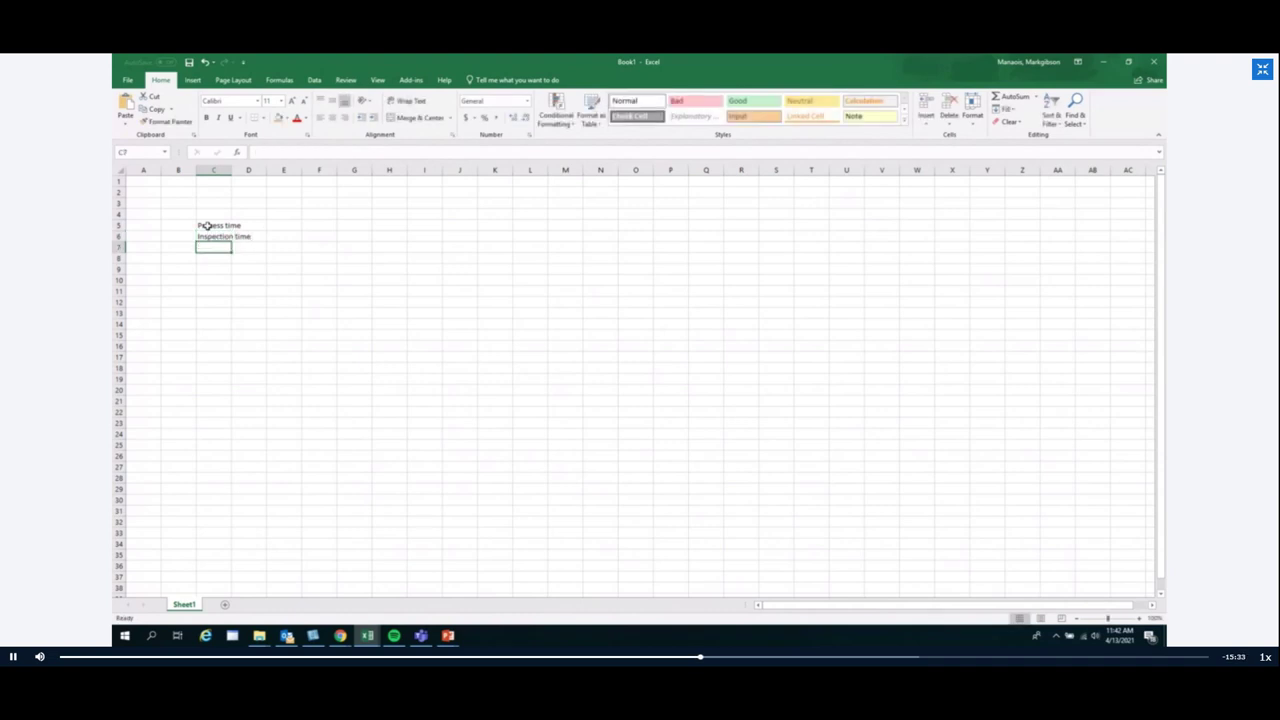
{"action": "type", "text": "Move time"}
{"action": "key", "text": "Return"}
{"action": "type", "text": "Que"}
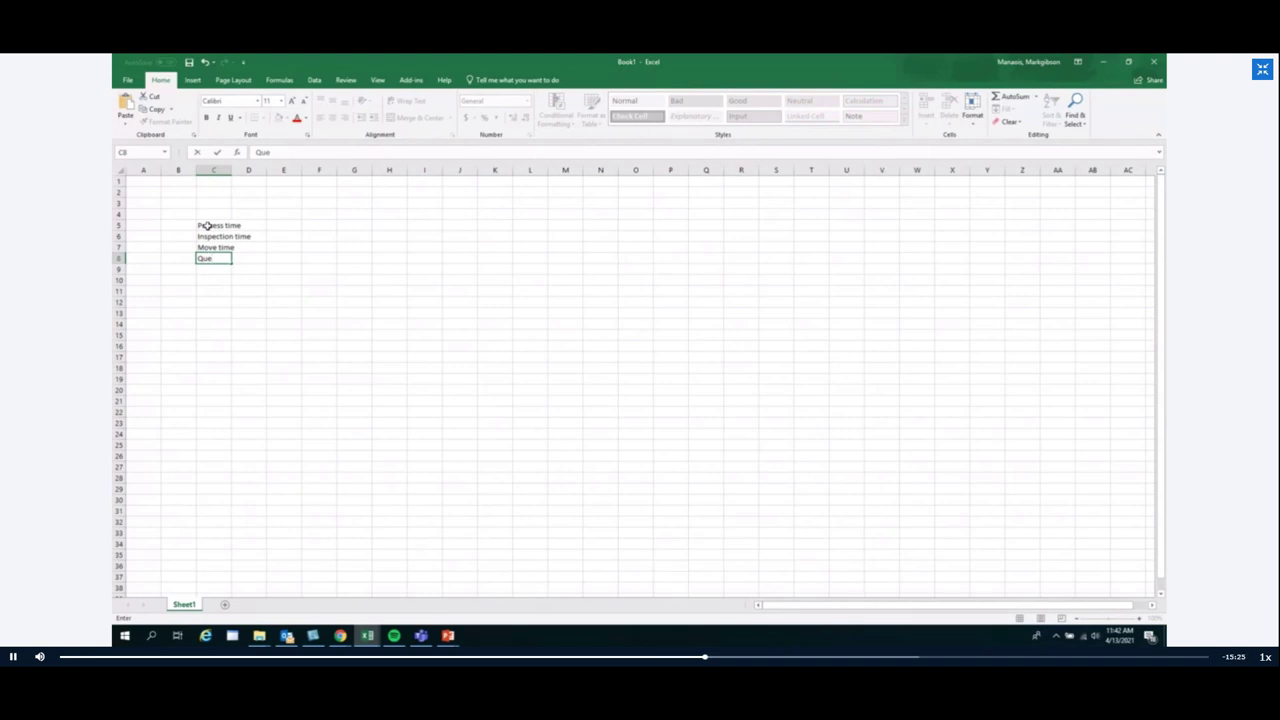
{"action": "type", "text": "ue time"}
{"action": "key", "text": "Return"}
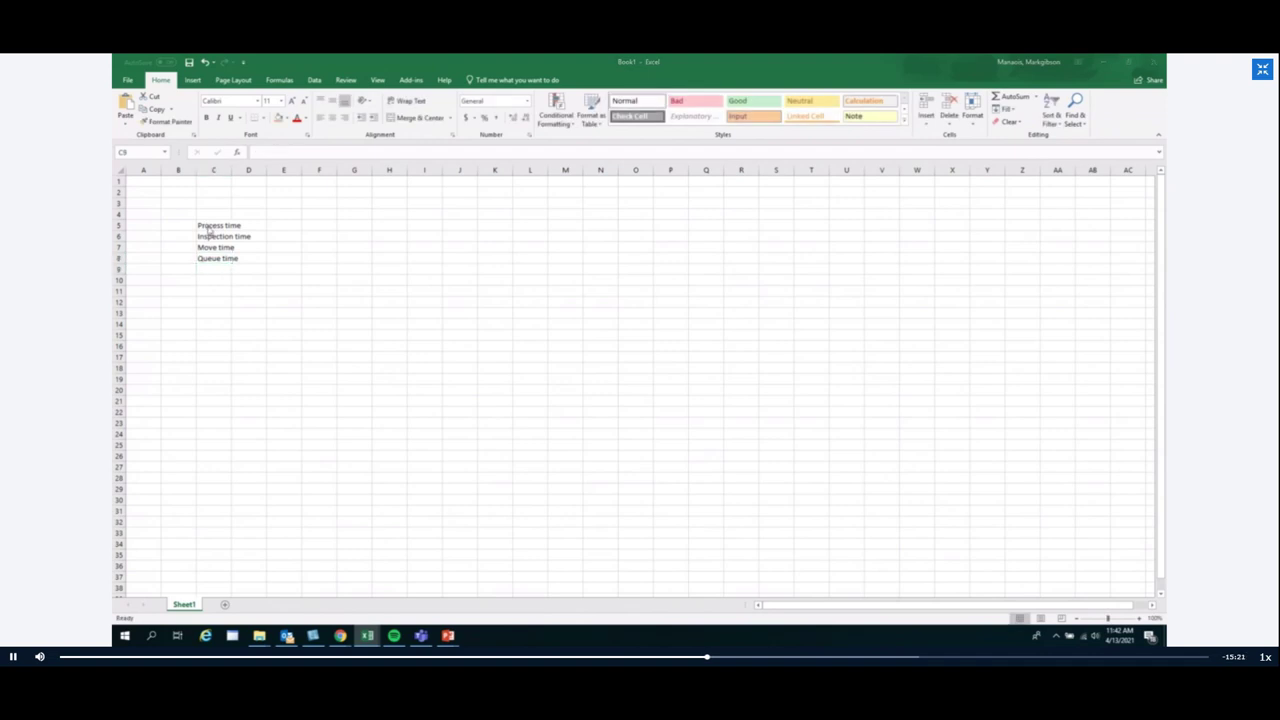
Step: Switch to PowerPoint and capture the Exercise 1 problem text and requirements as a Snagit screenshot
{"action": "key", "text": "alt+Tab"}
{"action": "key", "text": "alt+Tab"}
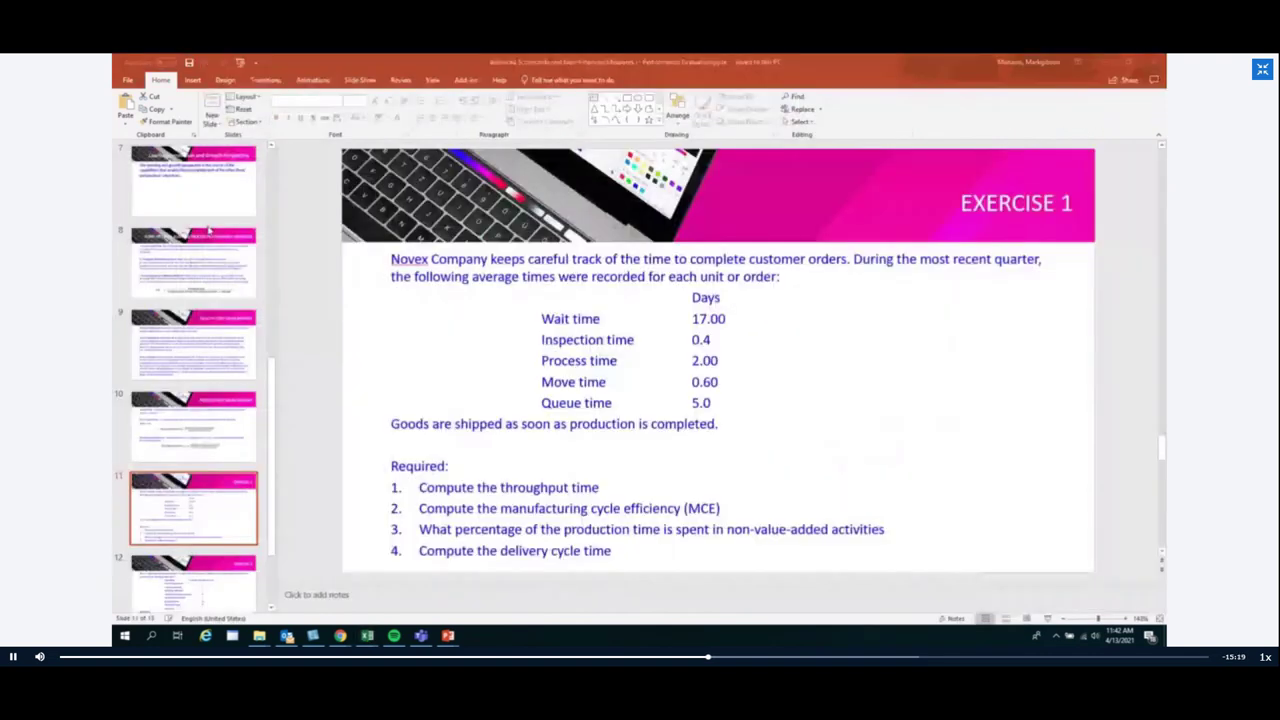
{"action": "left_click", "coordinate": [313, 636]}
{"action": "left_click", "coordinate": [575, 413]}
{"action": "left_click_drag", "start_coordinate": [372, 240], "coordinate": [1060, 573]}
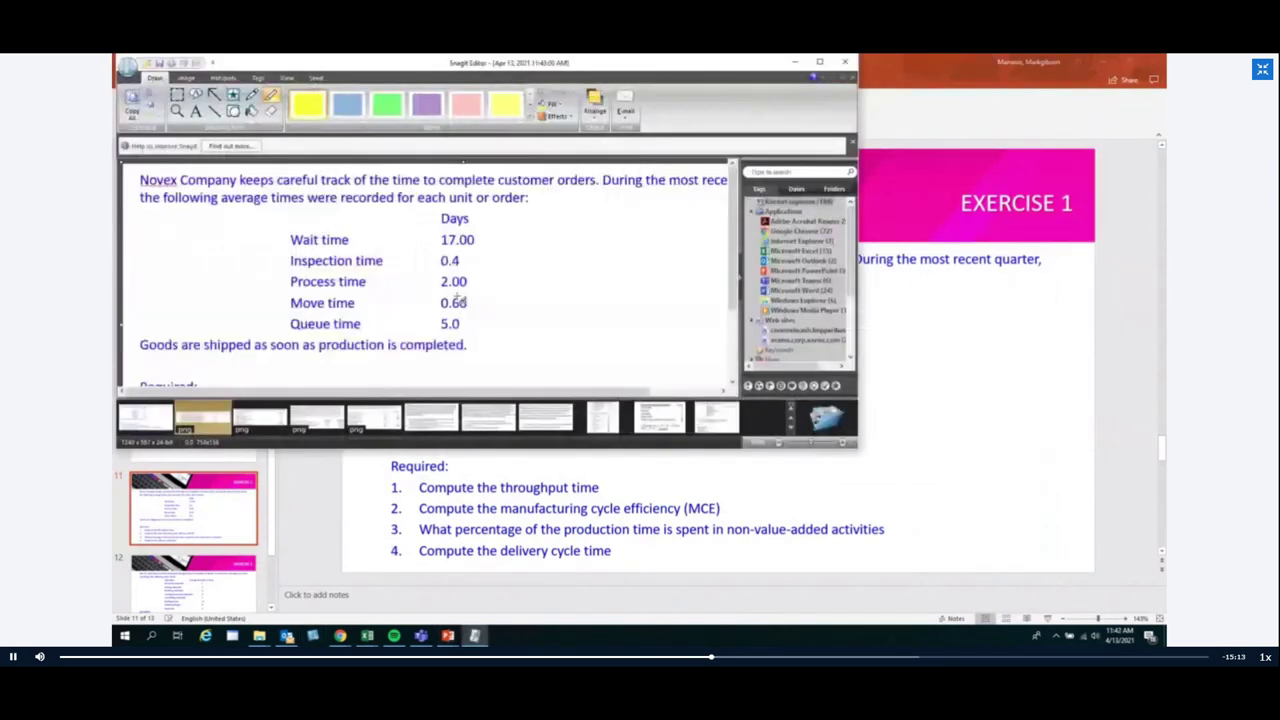
{"action": "key", "text": "alt+Tab"}
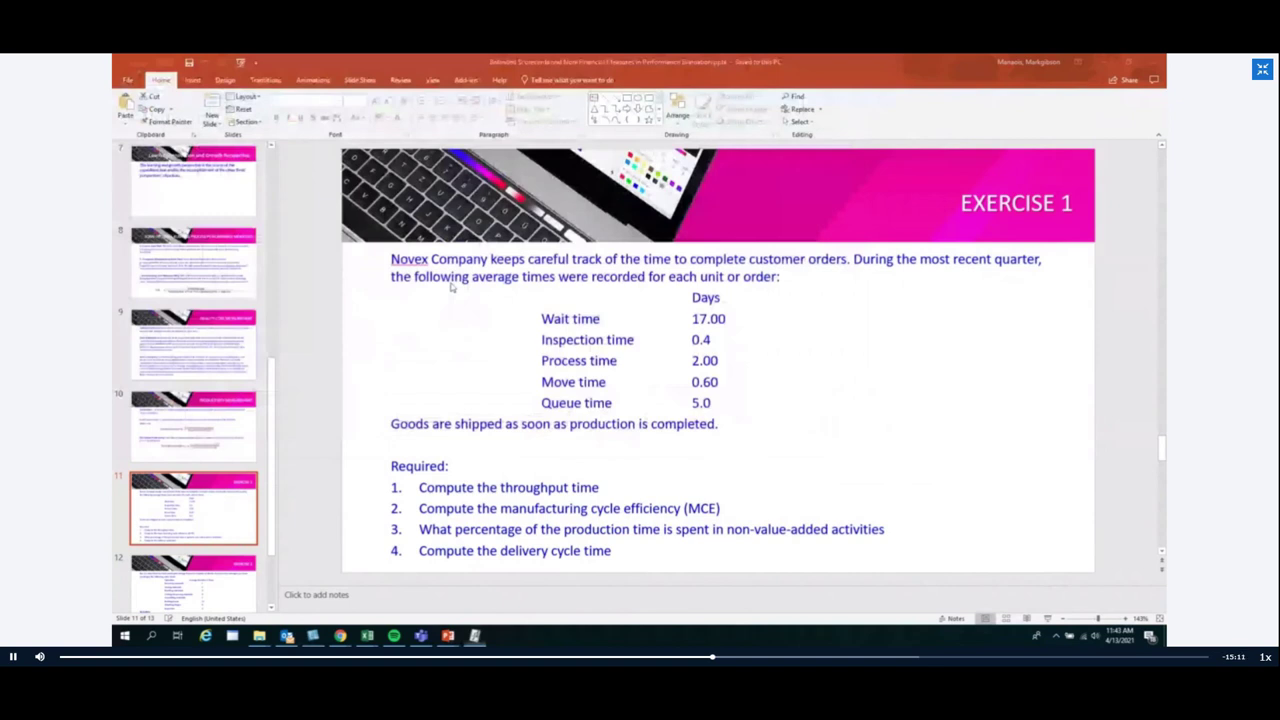
Step: Return to Excel and paste the captured exercise as a picture beside the time labels
{"action": "key", "text": "alt+Tab"}
{"action": "key", "text": "alt+Tab"}
{"action": "key", "text": "alt+Tab"}
{"action": "left_click", "coordinate": [396, 186]}
{"action": "key", "text": "ctrl+v"}
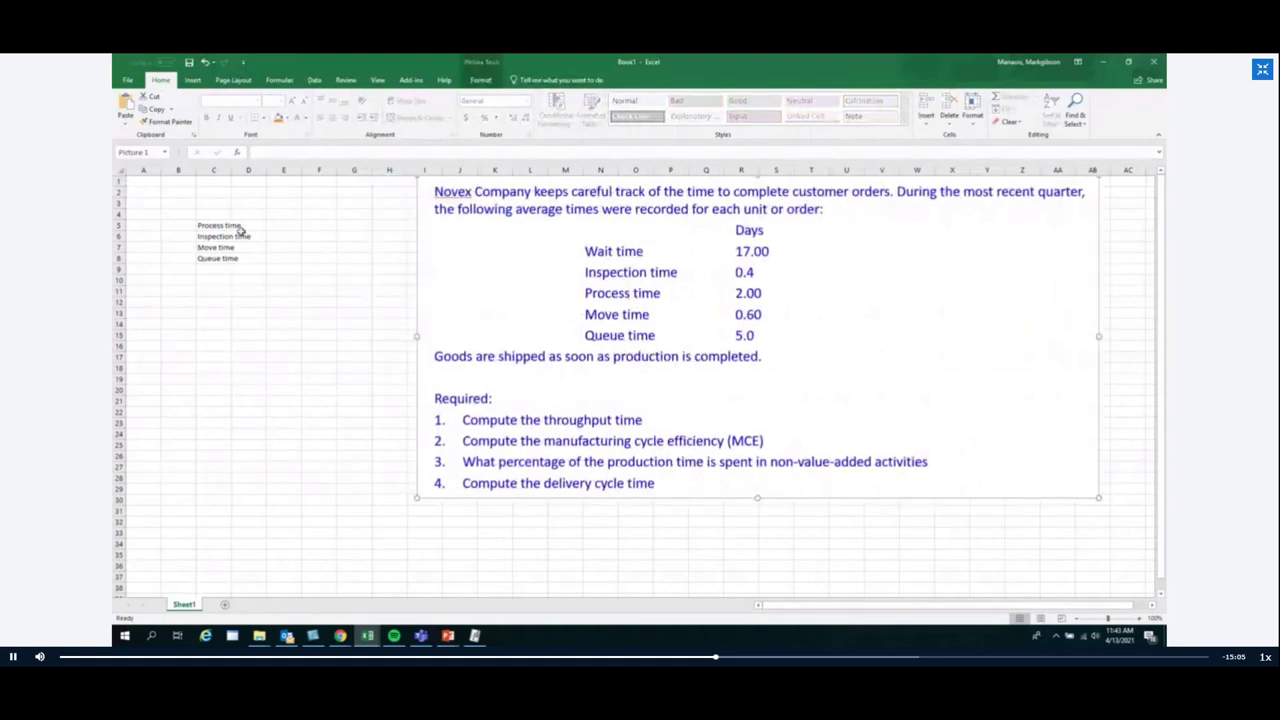
Step: Widen column C to fit its labels and add a bottom border to cell D8
{"action": "left_click_drag", "start_coordinate": [231, 170], "coordinate": [253, 170]}
{"action": "left_click", "coordinate": [270, 259]}
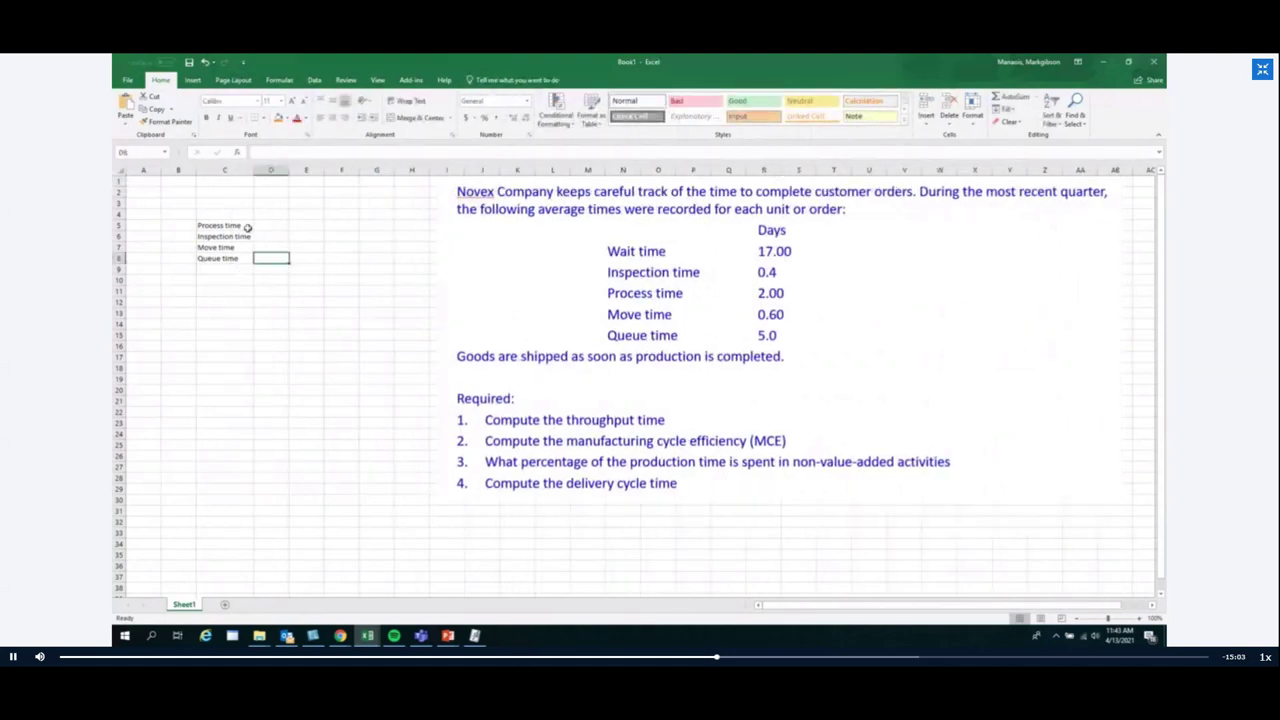
{"action": "left_click", "coordinate": [230, 279]}
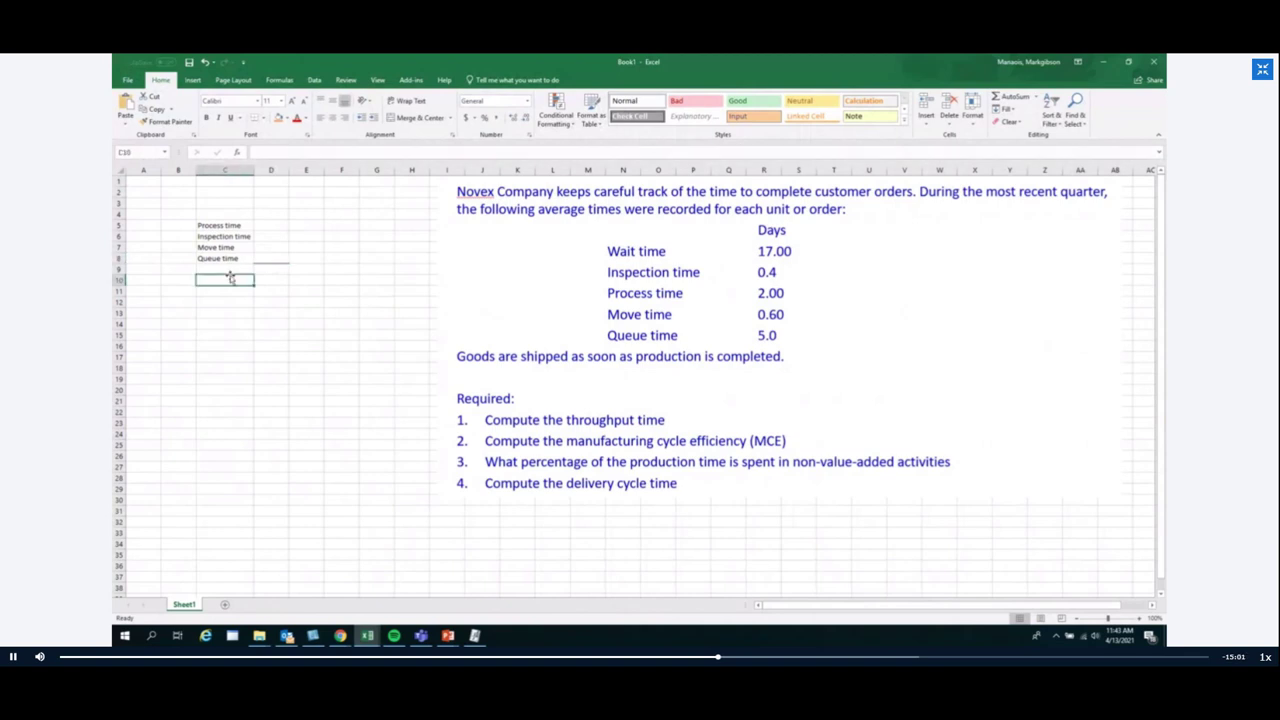
Step: Add a throughput time label in C9, directly below the Queue time label
{"action": "key", "text": "Up"}
{"action": "type", "text": "Throu"}
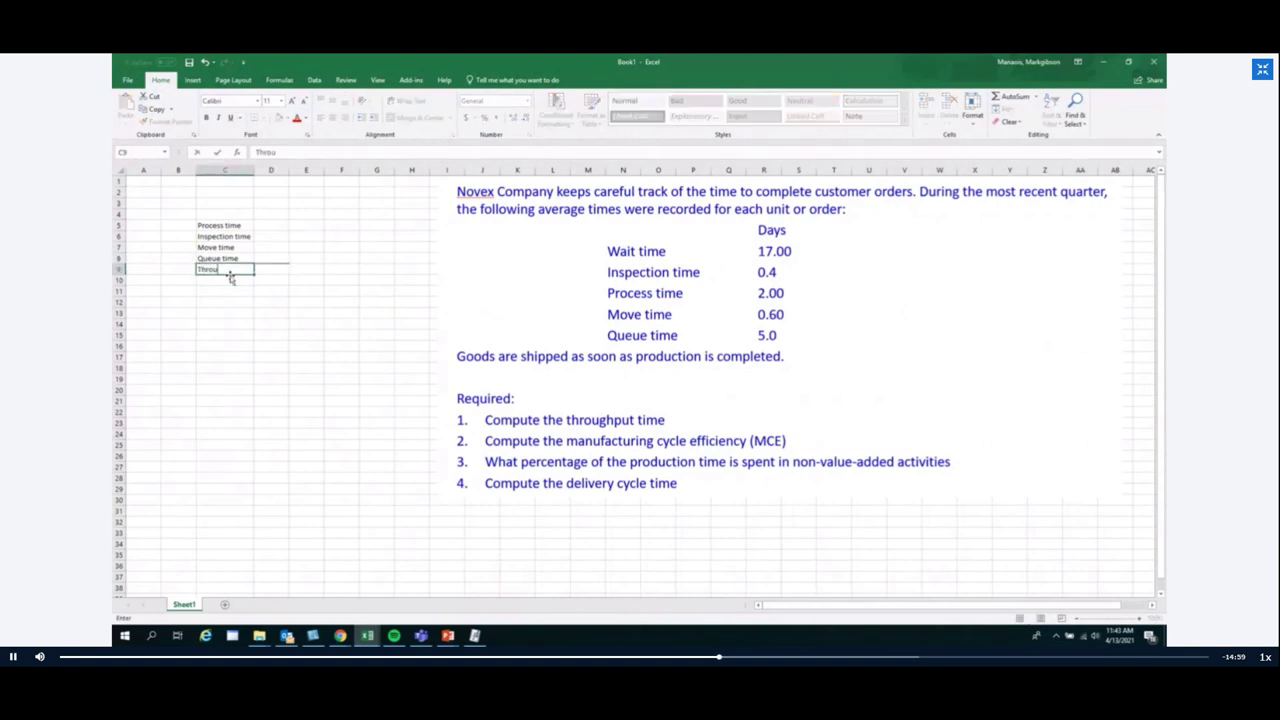
{"action": "type", "text": "ghput tume"}
{"action": "key", "text": "Tab"}
Step: Enter the process, inspection, move and queue times in D5 to D8 as 2, 0.4, 0.6 and 5
{"action": "key", "text": "Up"}
{"action": "key", "text": "Up"}
{"action": "key", "text": "Up"}
{"action": "key", "text": "Up"}
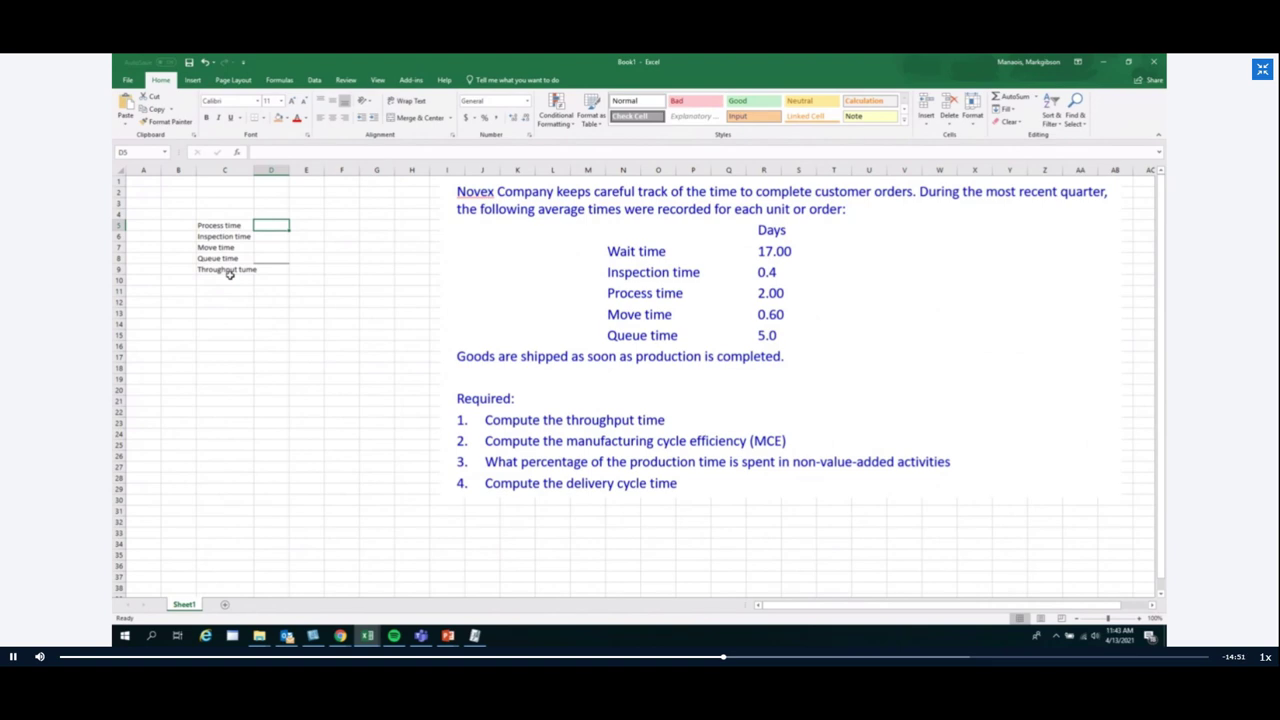
{"action": "type", "text": "2"}
{"action": "key", "text": "Return"}
{"action": "type", "text": "0.4"}
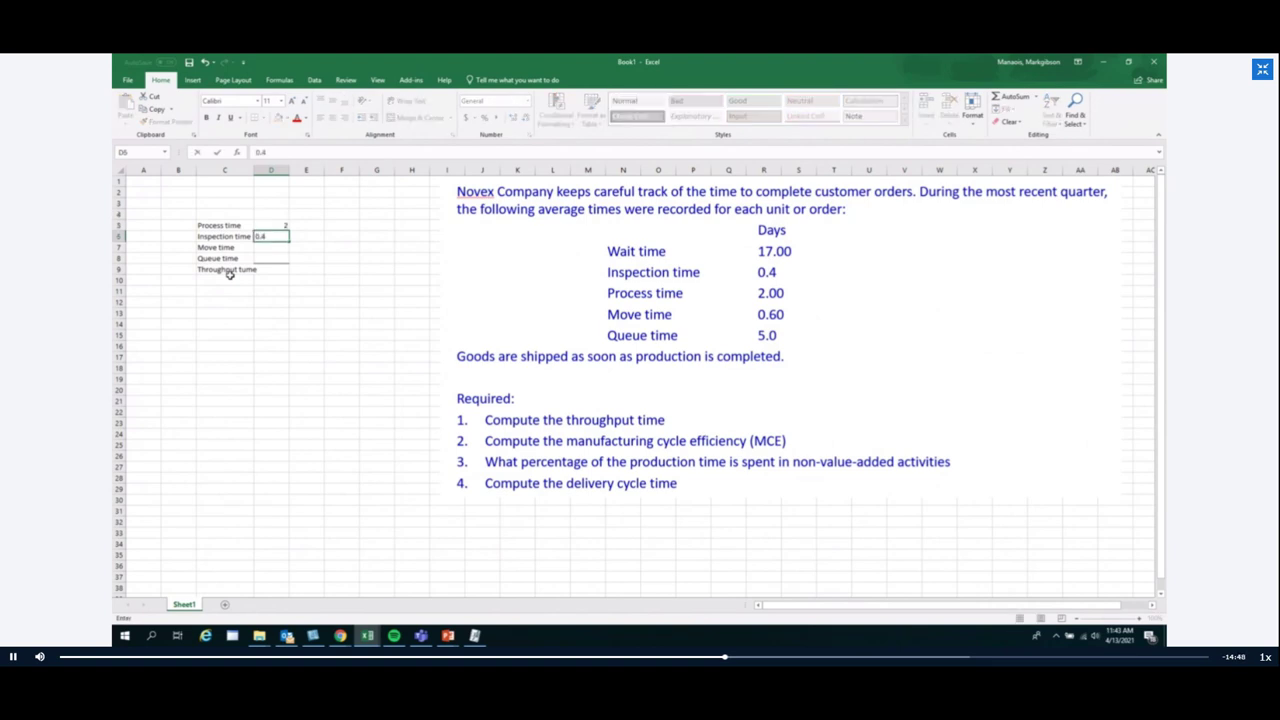
{"action": "key", "text": "Return"}
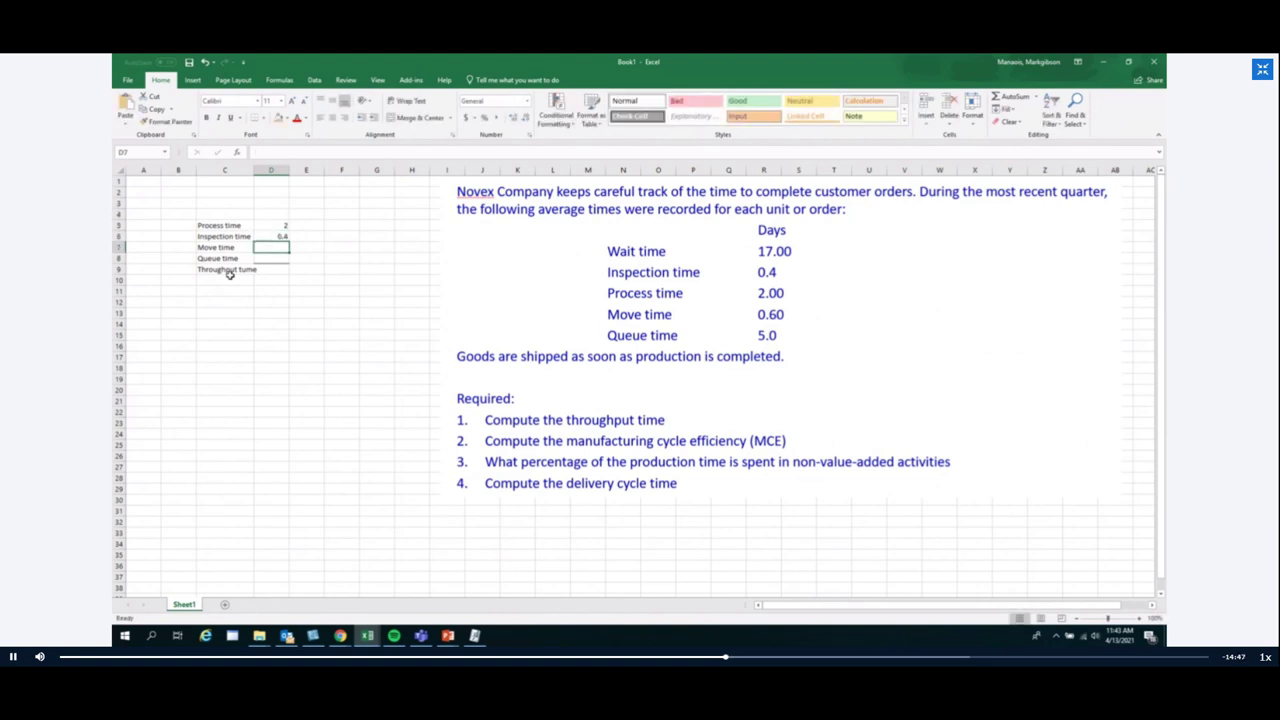
{"action": "type", "text": "0.6"}
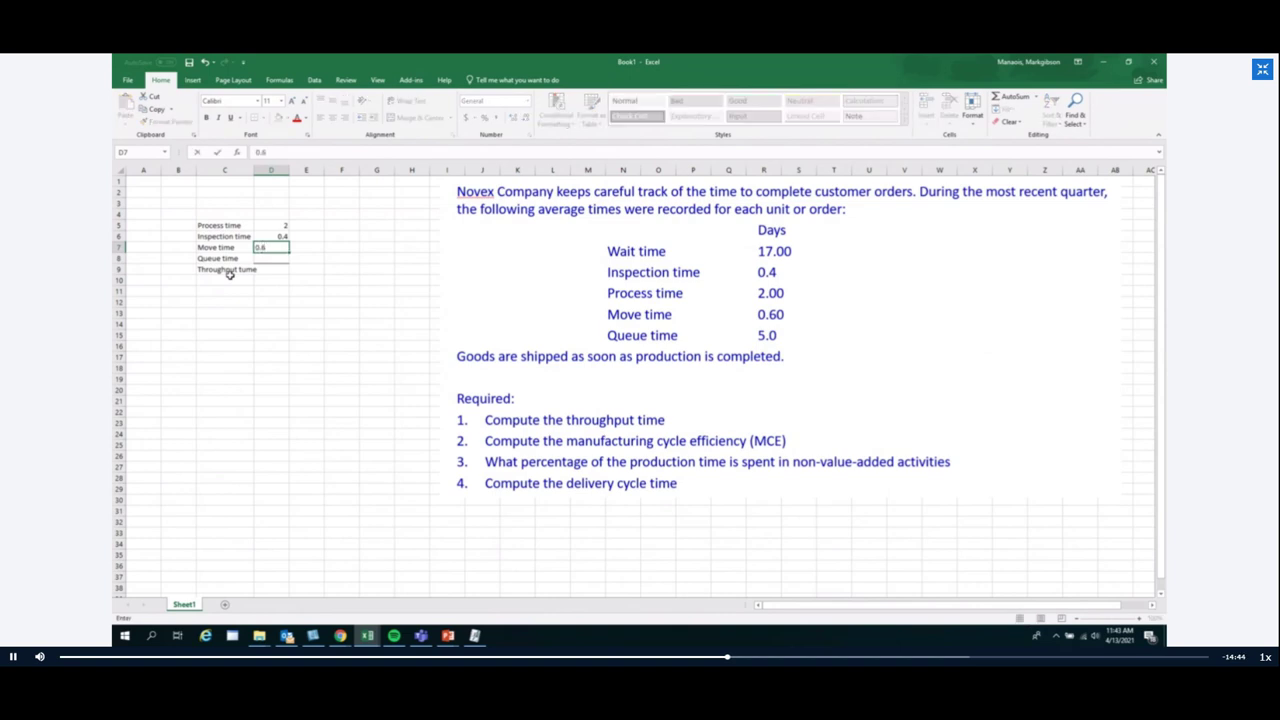
{"action": "key", "text": "Return"}
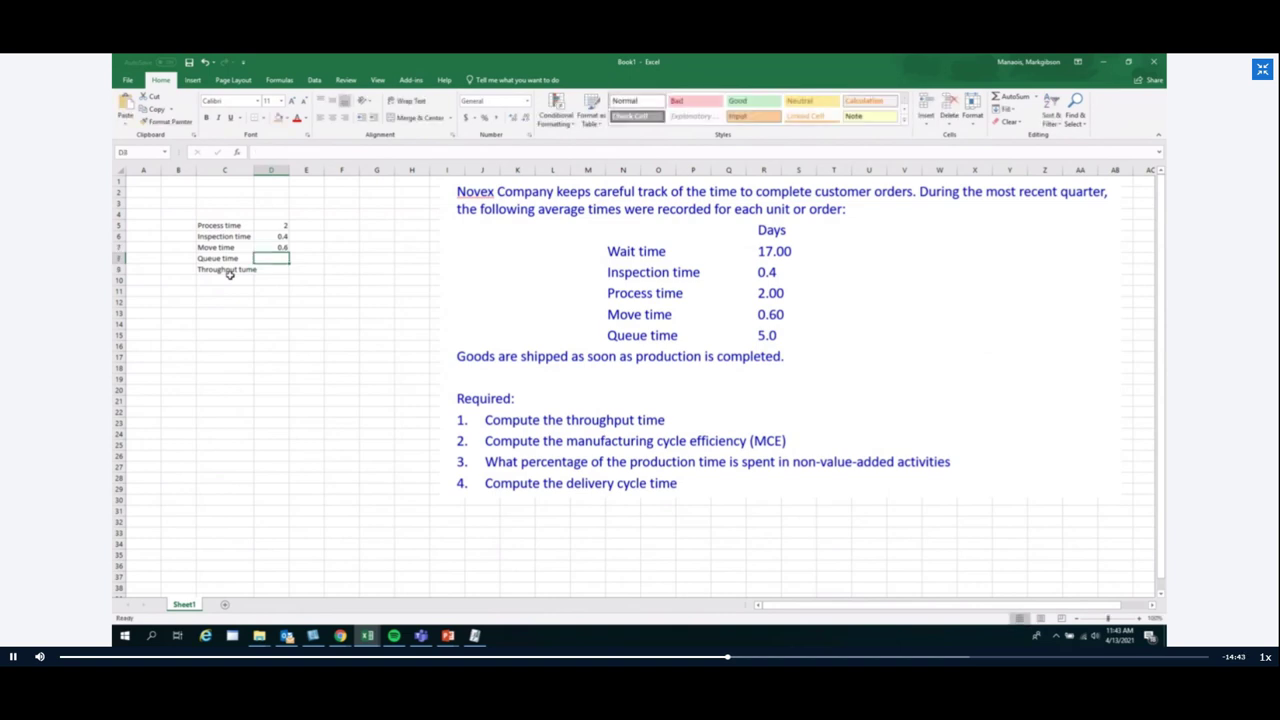
{"action": "type", "text": "5"}
{"action": "key", "text": "Return"}
Step: Correct the label in C9 to "Throughput time" and total D5:D8 with a sum in D9
{"action": "left_click", "coordinate": [229, 272]}
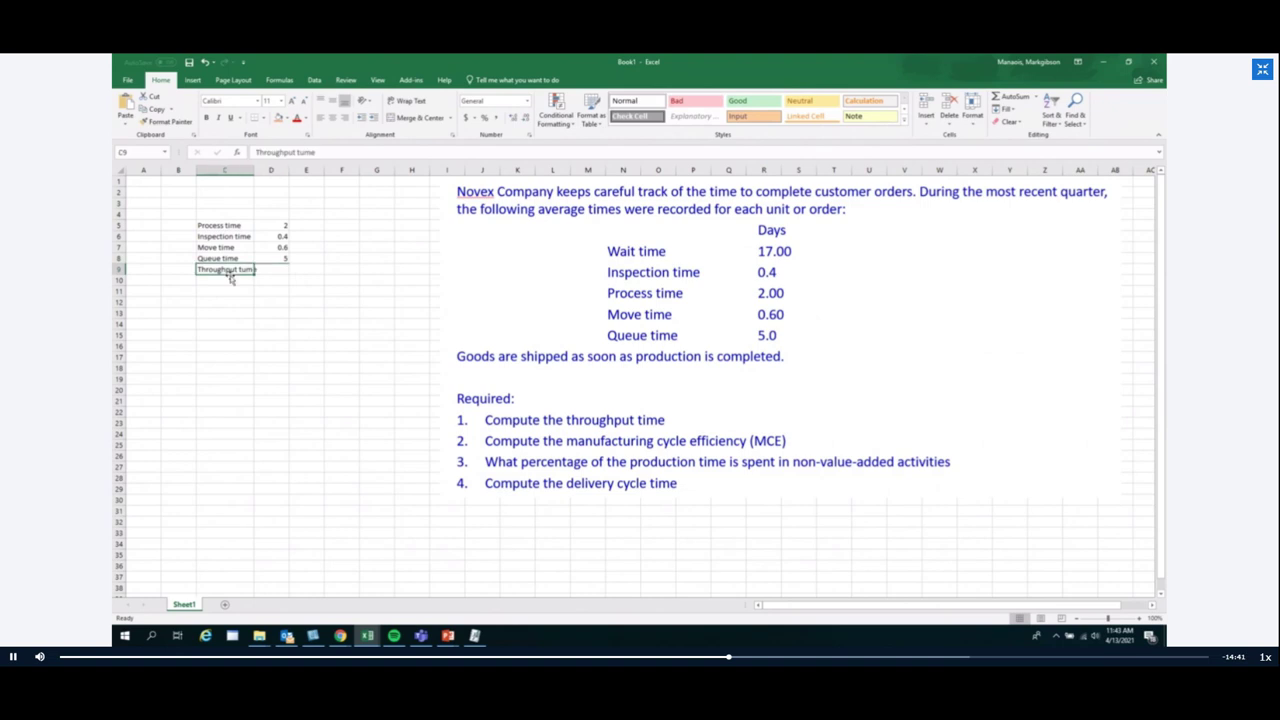
{"action": "left_click", "coordinate": [304, 153]}
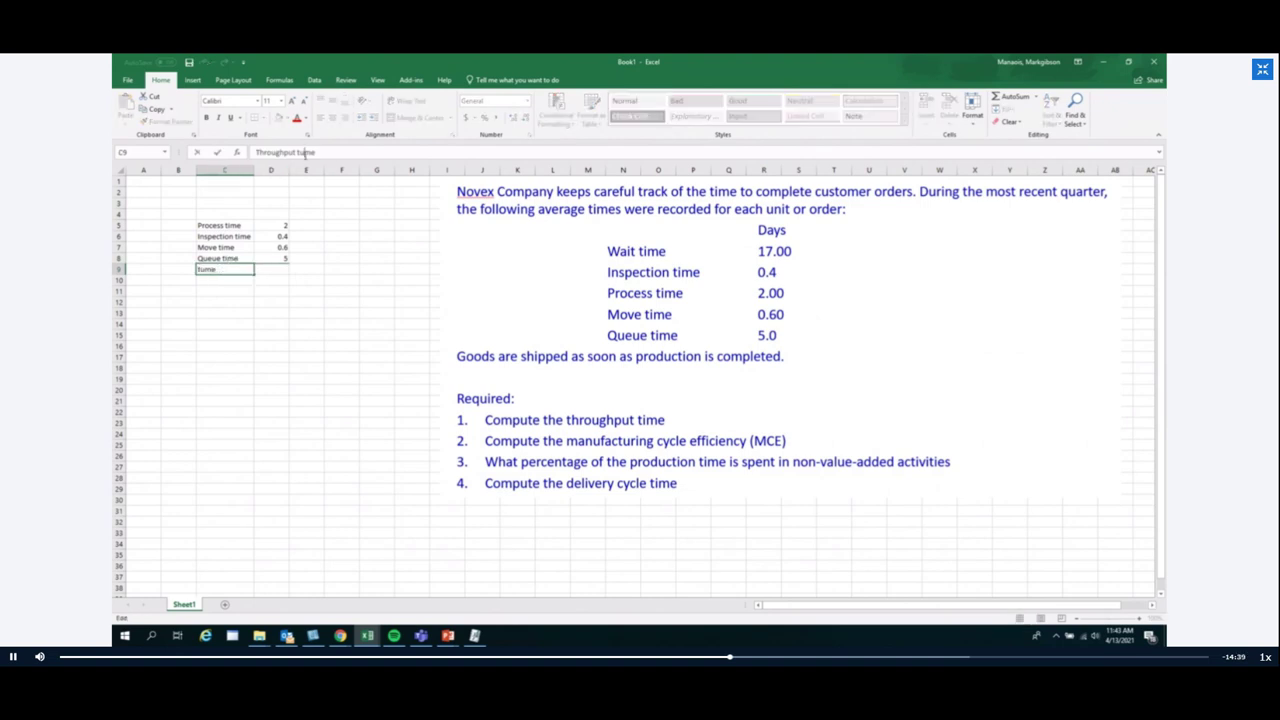
{"action": "key", "text": "BackSpace"}
{"action": "type", "text": "i"}
{"action": "key", "text": "Tab"}
{"action": "key", "text": "alt+equal"}
{"action": "key", "text": "Return"}
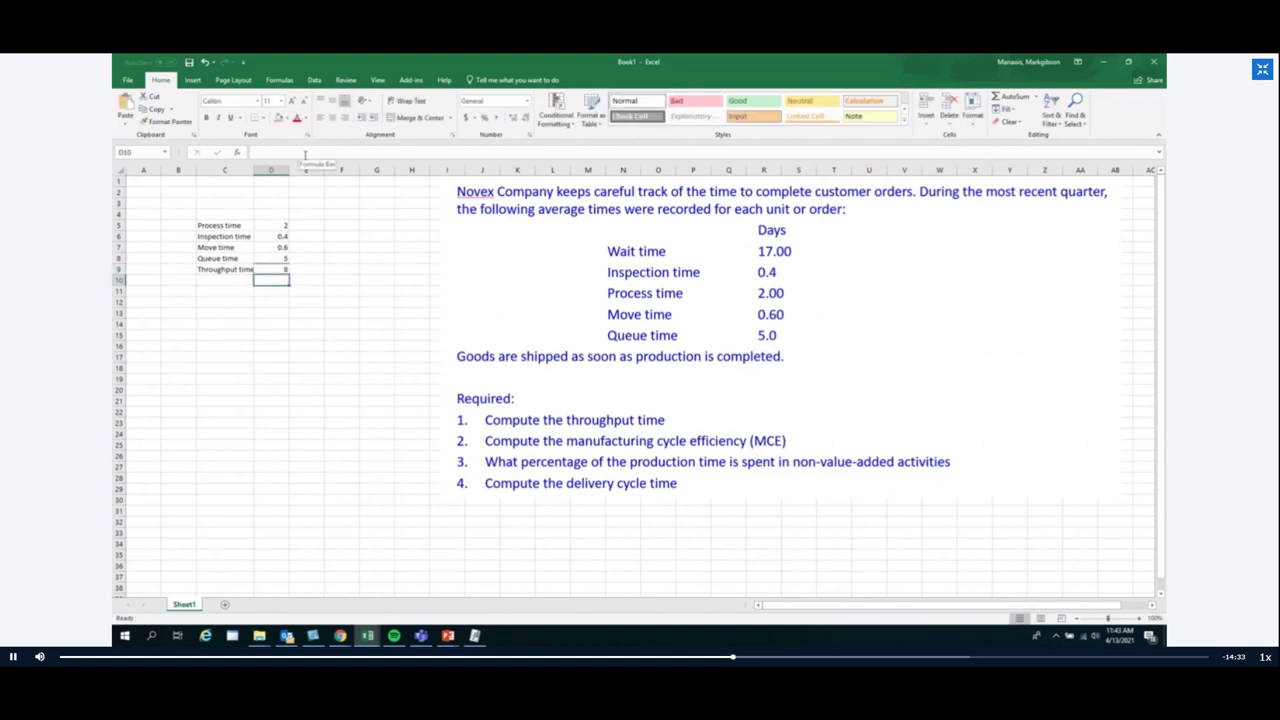
Step: Widen columns C and D slightly
{"action": "left_click", "coordinate": [270, 170]}
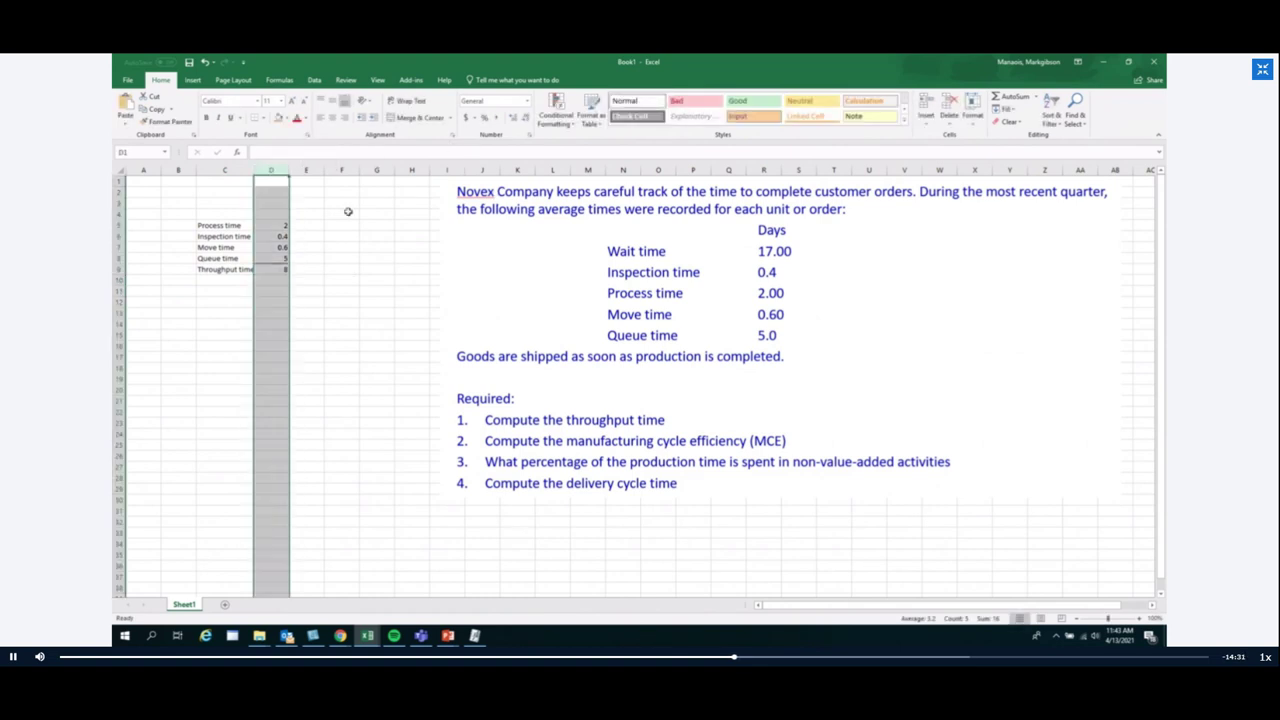
{"action": "left_click_drag", "start_coordinate": [290, 170], "coordinate": [263, 169]}
{"action": "left_click", "coordinate": [308, 344]}
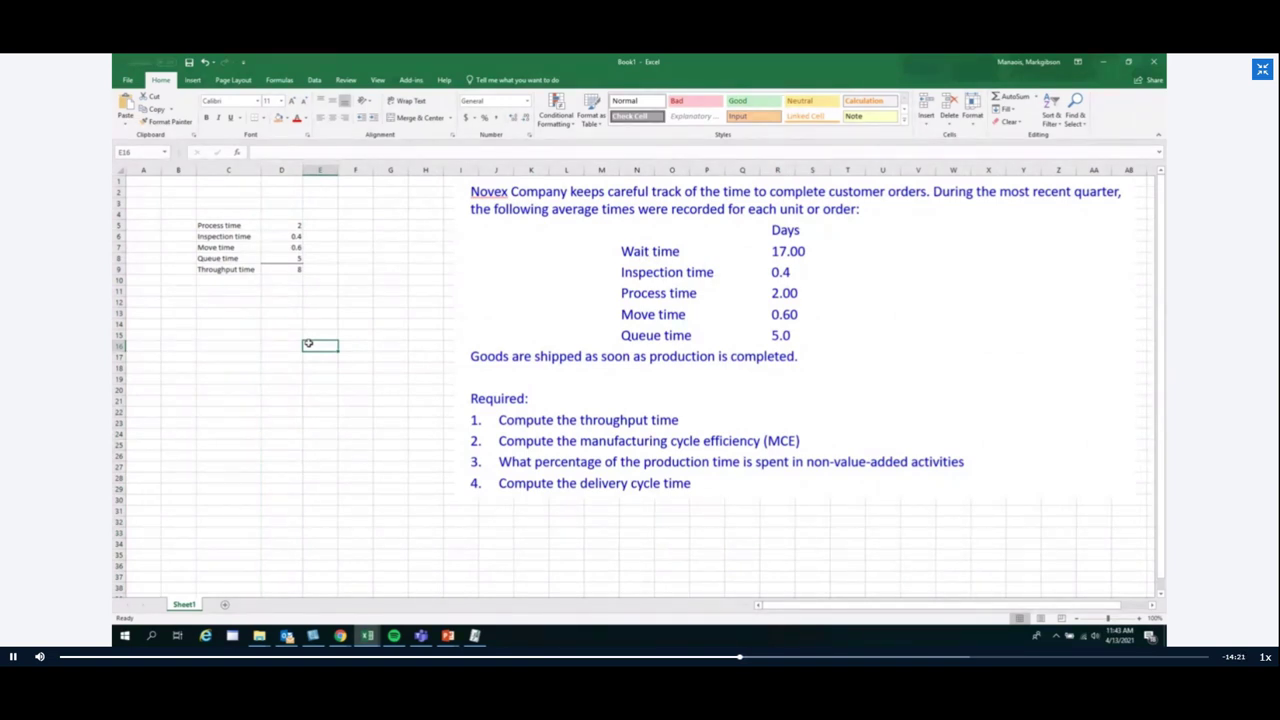
Step: Enter the label "Value added time" in cell D12
{"action": "left_click", "coordinate": [228, 305]}
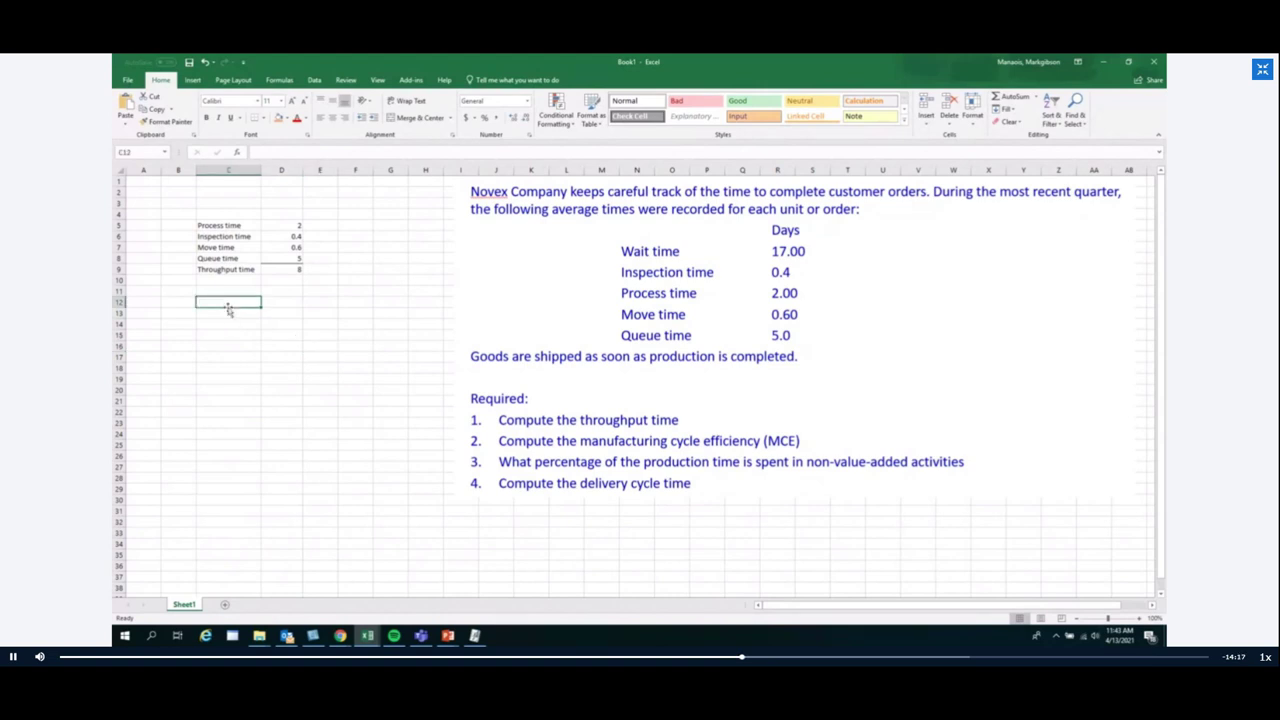
{"action": "key", "text": "Right"}
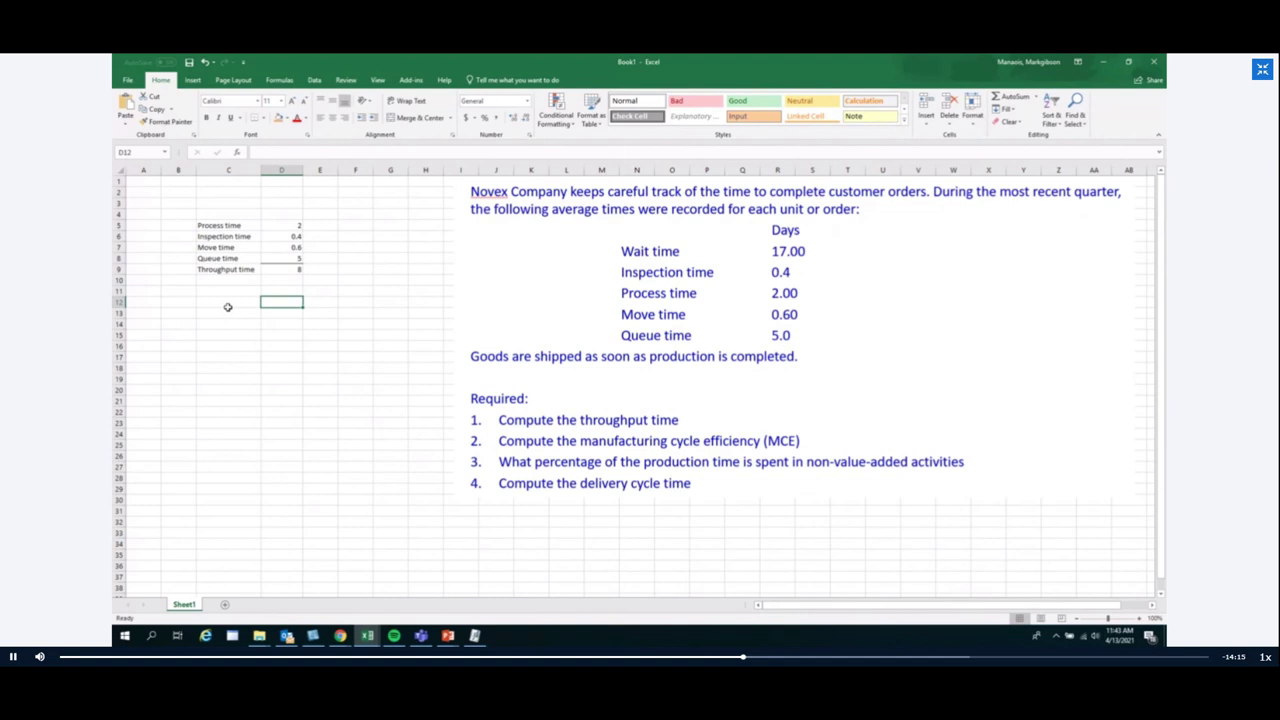
{"action": "type", "text": "Value added time"}
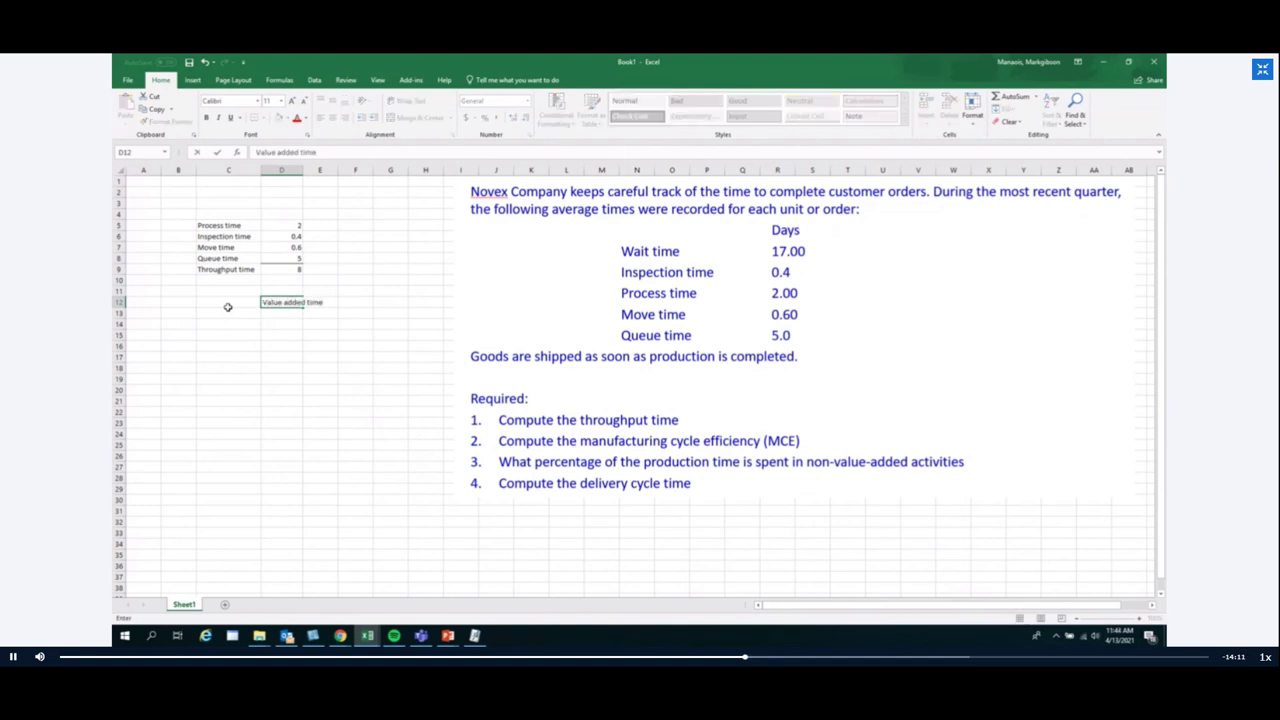
{"action": "key", "text": "ctrl+Return"}
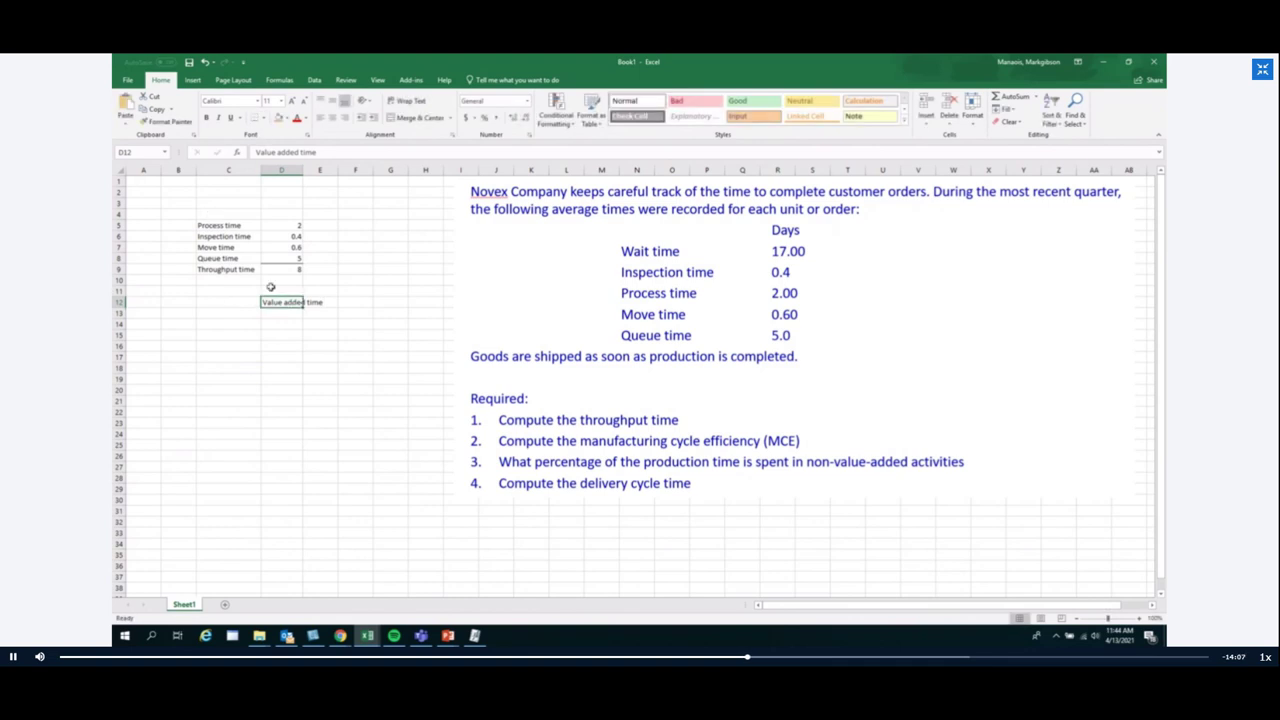
Step: Add a bottom border to D12 and copy the "Throughput time" label from C9 into D13
{"action": "left_click", "coordinate": [275, 311]}
{"action": "key", "text": "Up"}
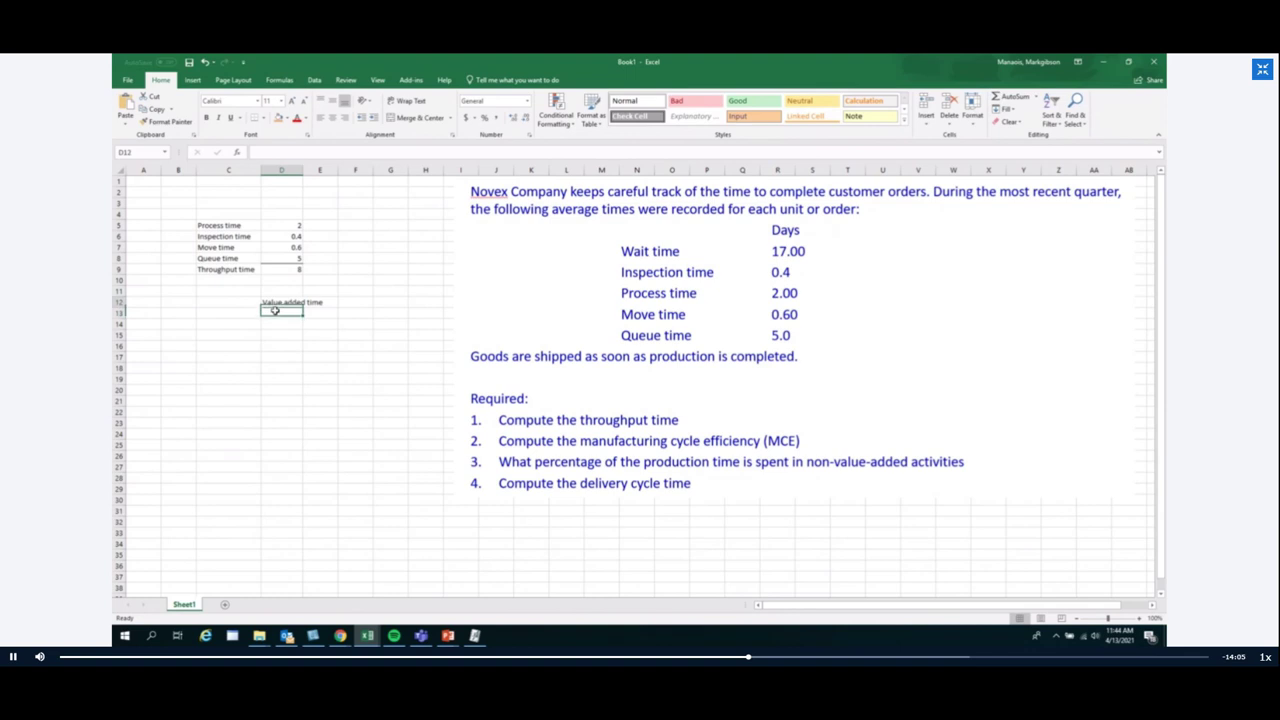
{"action": "key", "text": "Up"}
{"action": "key", "text": "Up"}
{"action": "key", "text": "Up"}
{"action": "key", "text": "Left"}
{"action": "key", "text": "ctrl+c"}
{"action": "key", "text": "Right"}
{"action": "key", "text": "Down"}
{"action": "key", "text": "Down"}
{"action": "key", "text": "Down"}
{"action": "key", "text": "Down"}
{"action": "key", "text": "Return"}
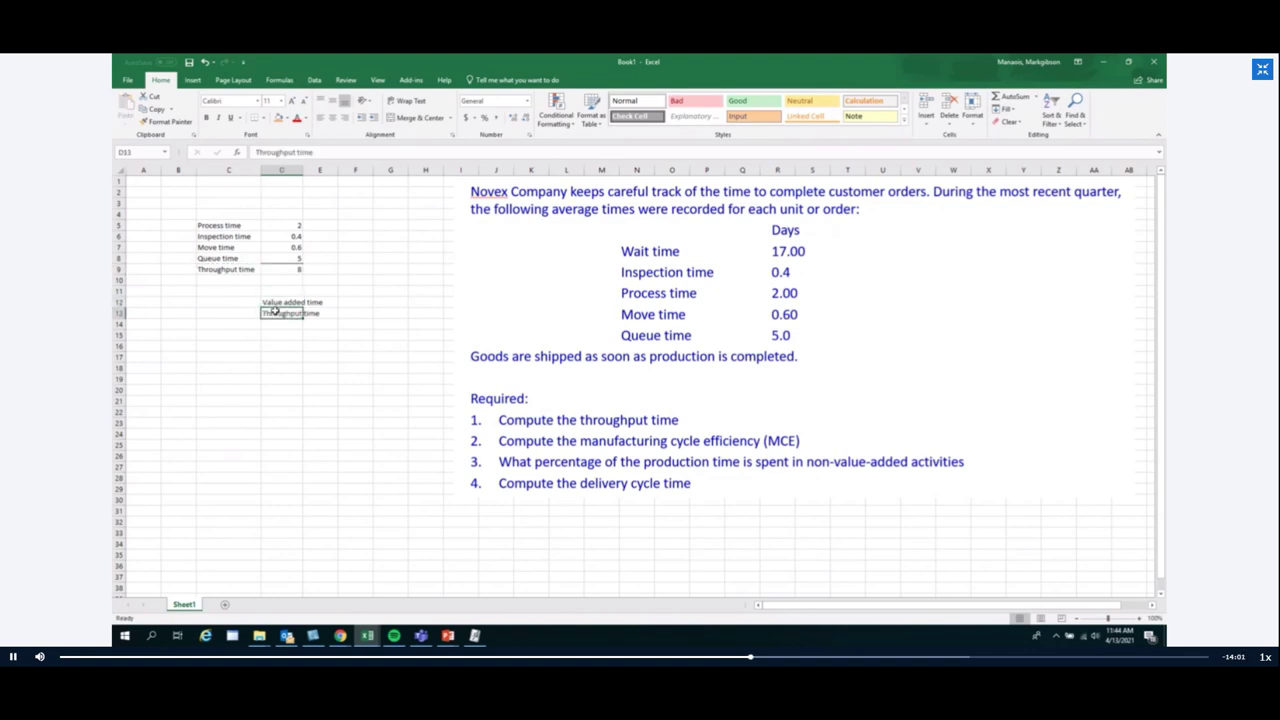
Step: Fit column D to its contents and enter 2 as the value added time in E12
{"action": "double_click", "coordinate": [304, 170]}
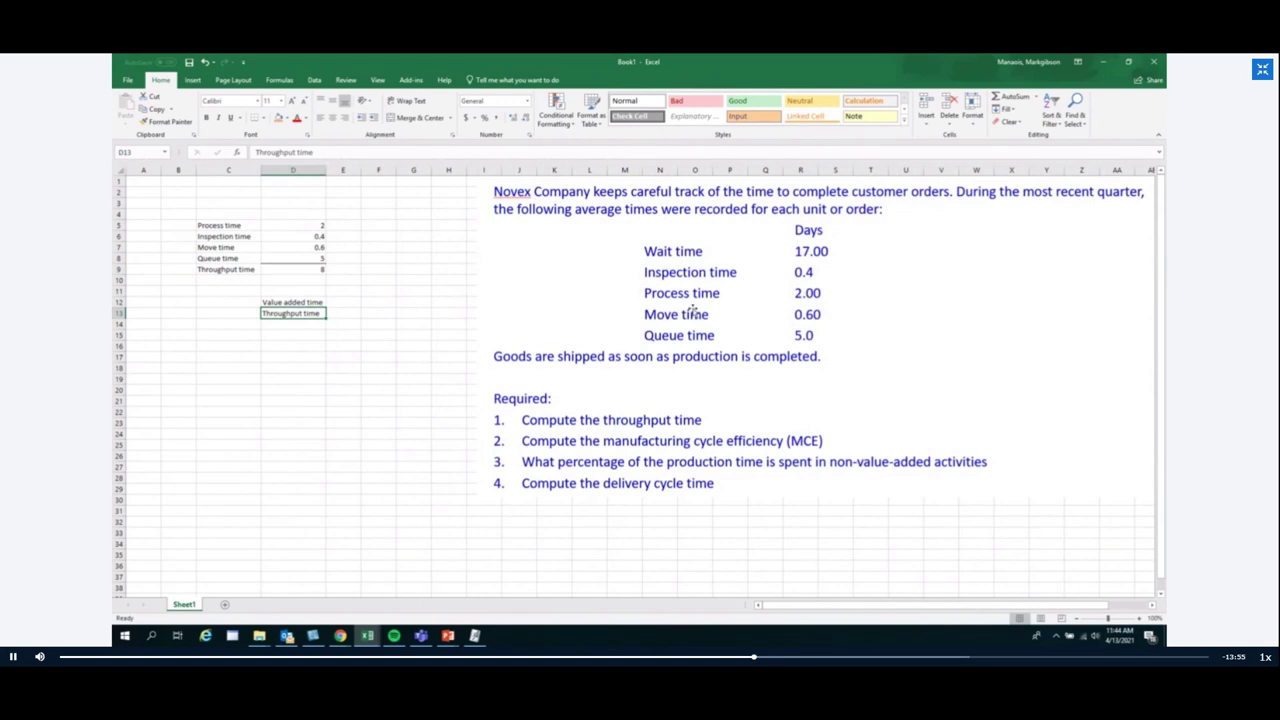
{"action": "left_click", "coordinate": [343, 304]}
{"action": "type", "text": "2"}
{"action": "left_click", "coordinate": [362, 346]}
Step: Link E13 to the throughput time total in D9 and add a bottom border to E12
{"action": "left_click", "coordinate": [320, 270]}
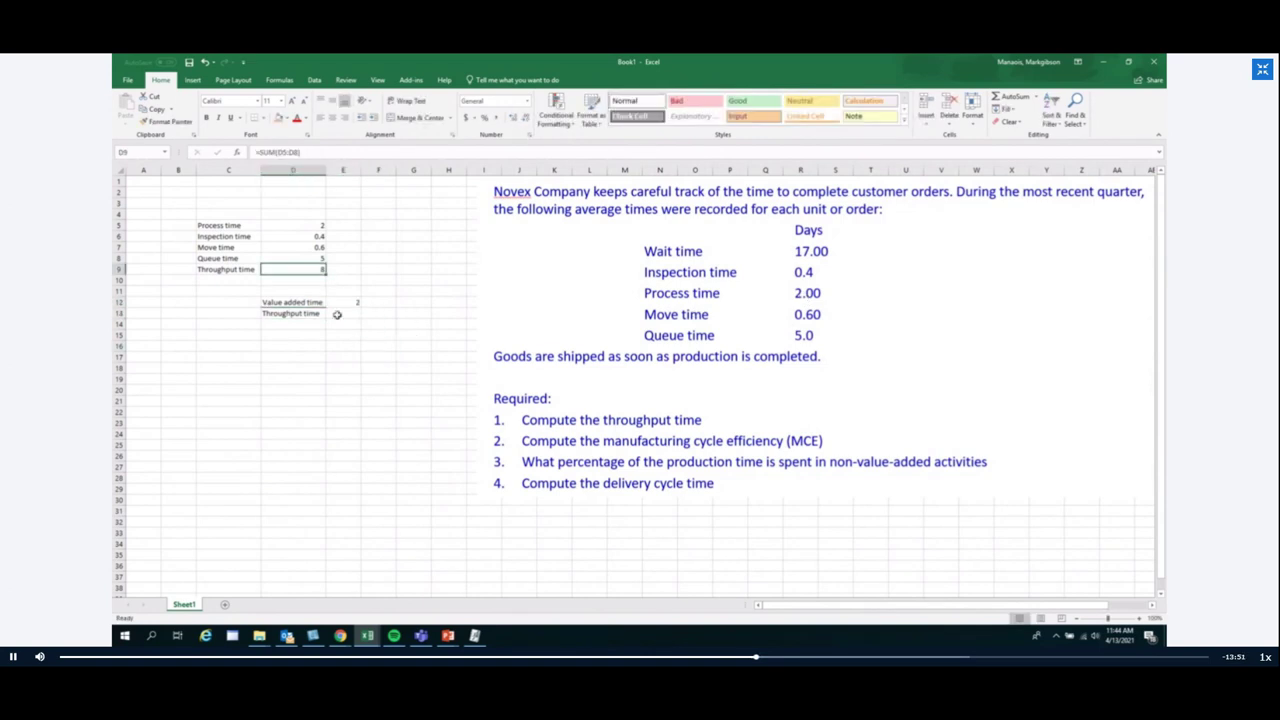
{"action": "left_click", "coordinate": [337, 315]}
{"action": "type", "text": "="}
{"action": "key", "text": "Up"}
{"action": "key", "text": "Up"}
{"action": "key", "text": "Up"}
{"action": "left_click", "coordinate": [318, 269]}
{"action": "key", "text": "Return"}
{"action": "left_click", "coordinate": [353, 301]}
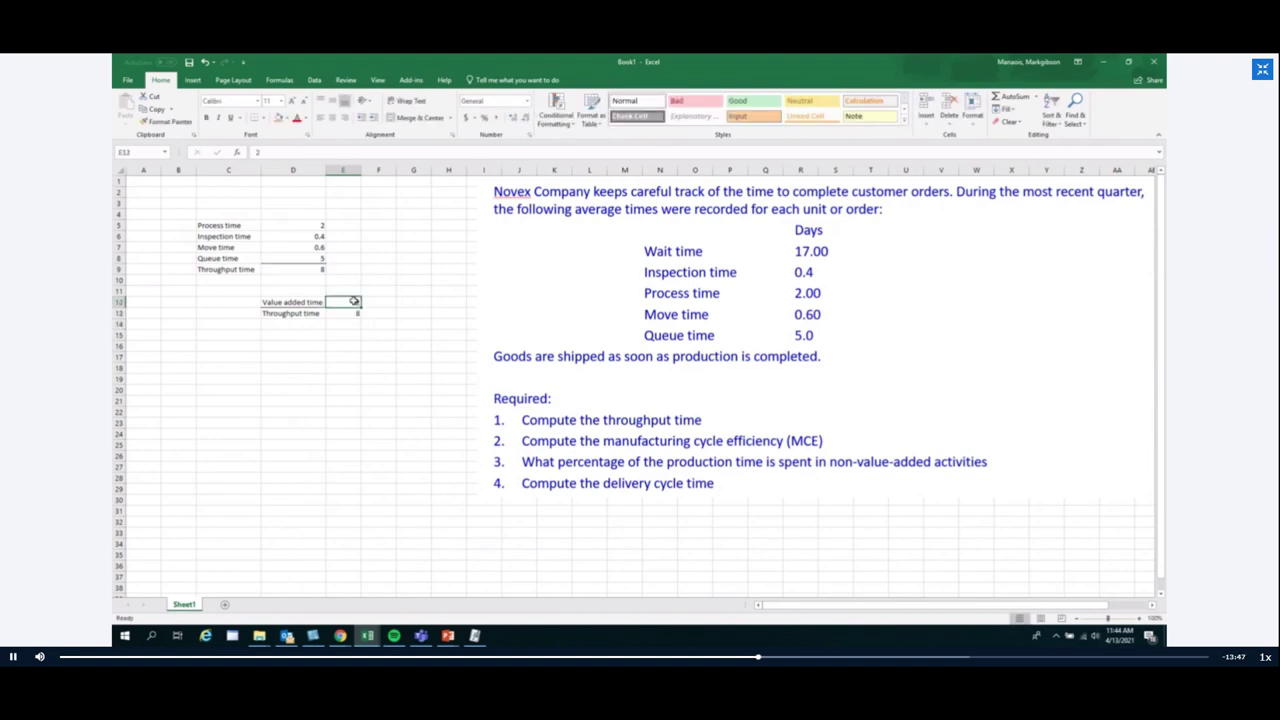
{"action": "left_click", "coordinate": [378, 373]}
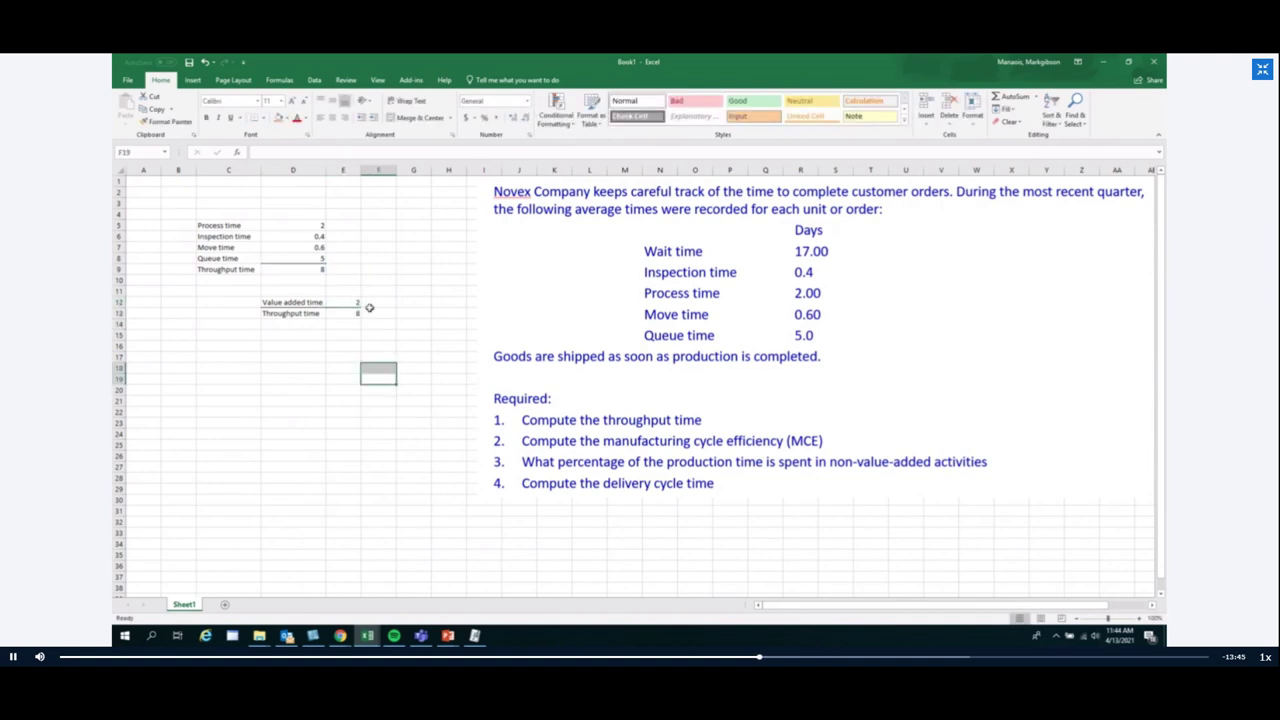
Step: Compute the manufacturing cycle efficiency in F13 by dividing E12 by E13
{"action": "left_click", "coordinate": [378, 317]}
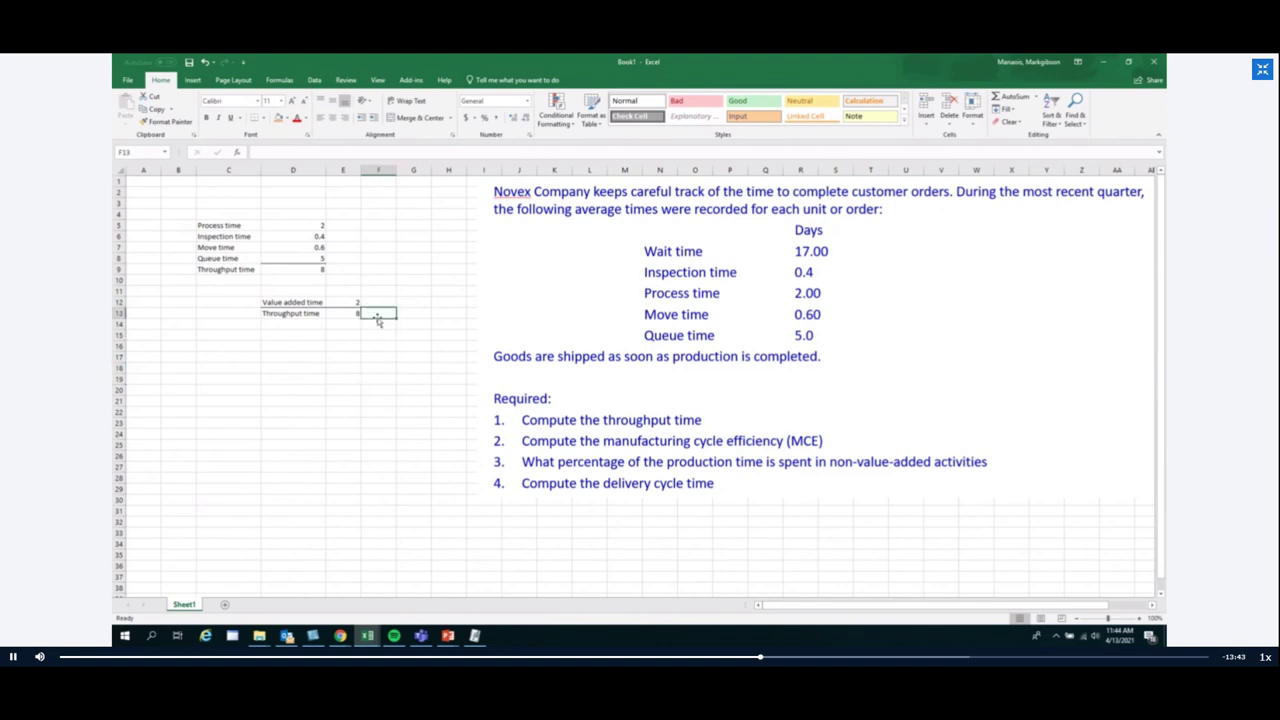
{"action": "type", "text": "="}
{"action": "key", "text": "Left"}
{"action": "key", "text": "Up"}
{"action": "type", "text": "/"}
{"action": "key", "text": "Left"}
{"action": "key", "text": "ctrl+Return"}
Step: Enter 75% in F15 as the share of production time spent in non-value-added activities
{"action": "left_click", "coordinate": [390, 335]}
{"action": "type", "text": "75"}
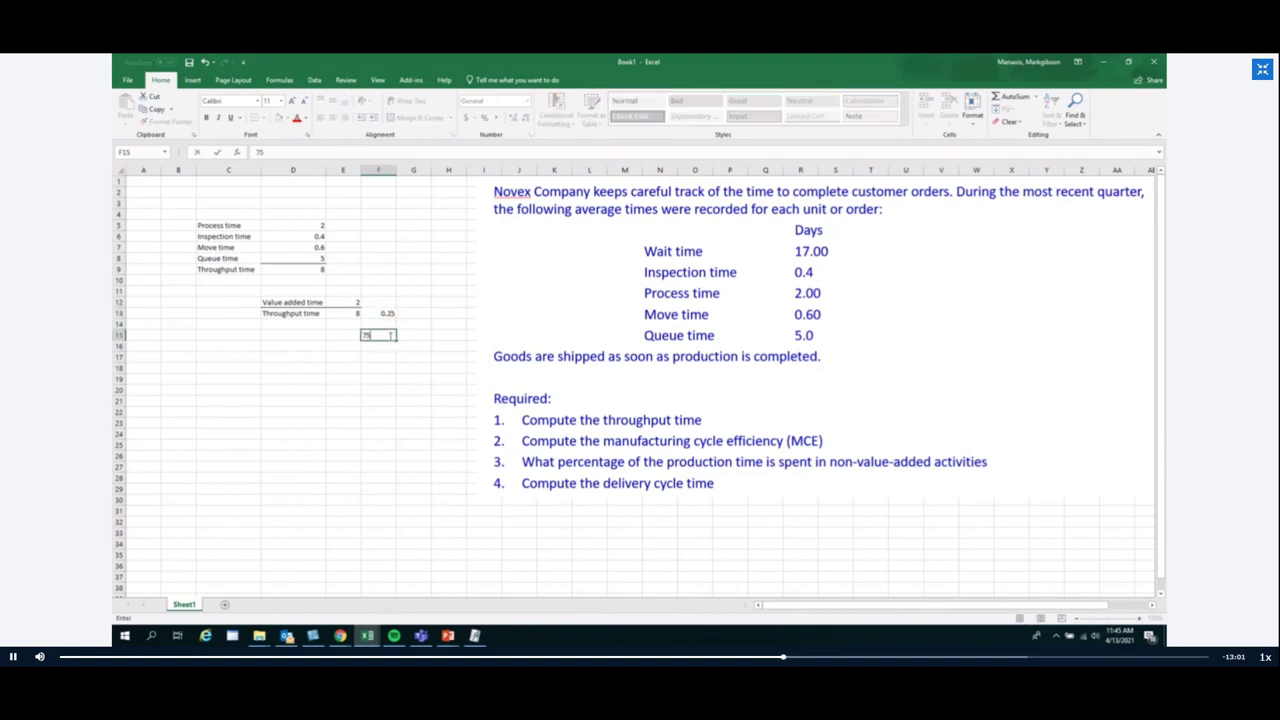
{"action": "type", "text": "%"}
{"action": "key", "text": "ctrl+Return"}
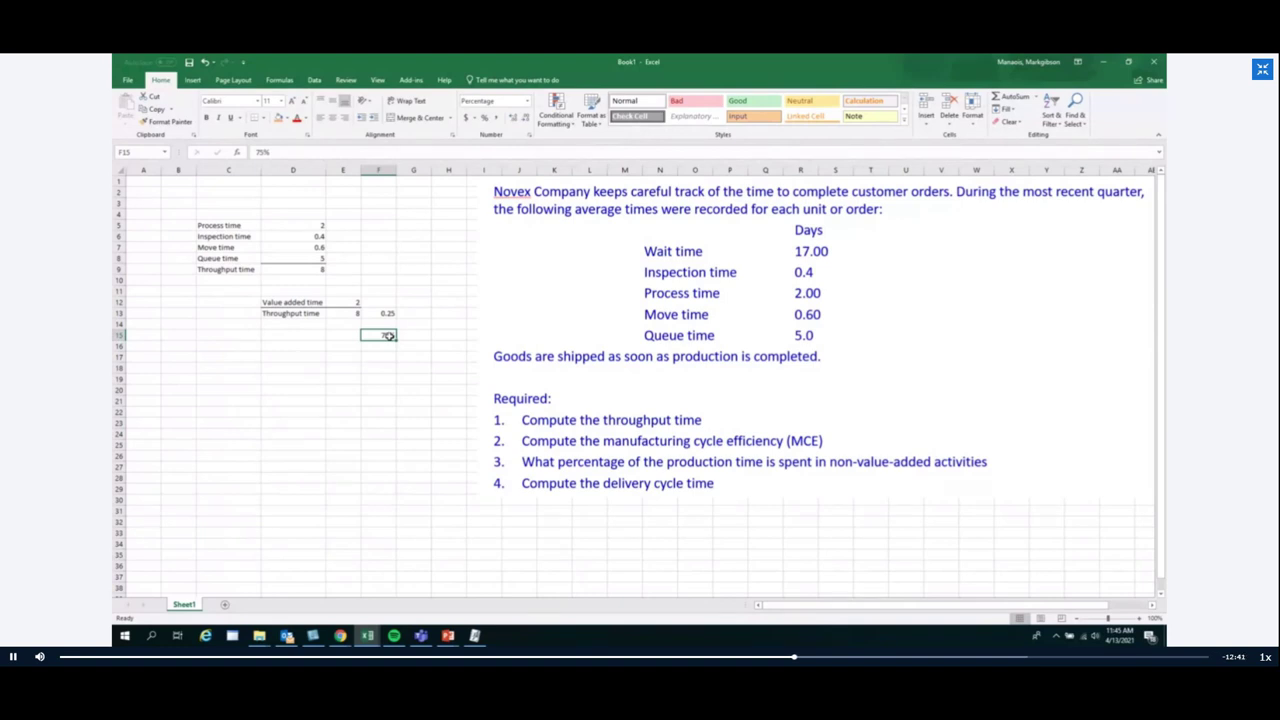
Step: Enter the label "Wait time" in C17, below the existing calculations
{"action": "key", "text": "Down"}
{"action": "key", "text": "Down"}
{"action": "key", "text": "Left"}
{"action": "key", "text": "Left"}
{"action": "key", "text": "Left"}
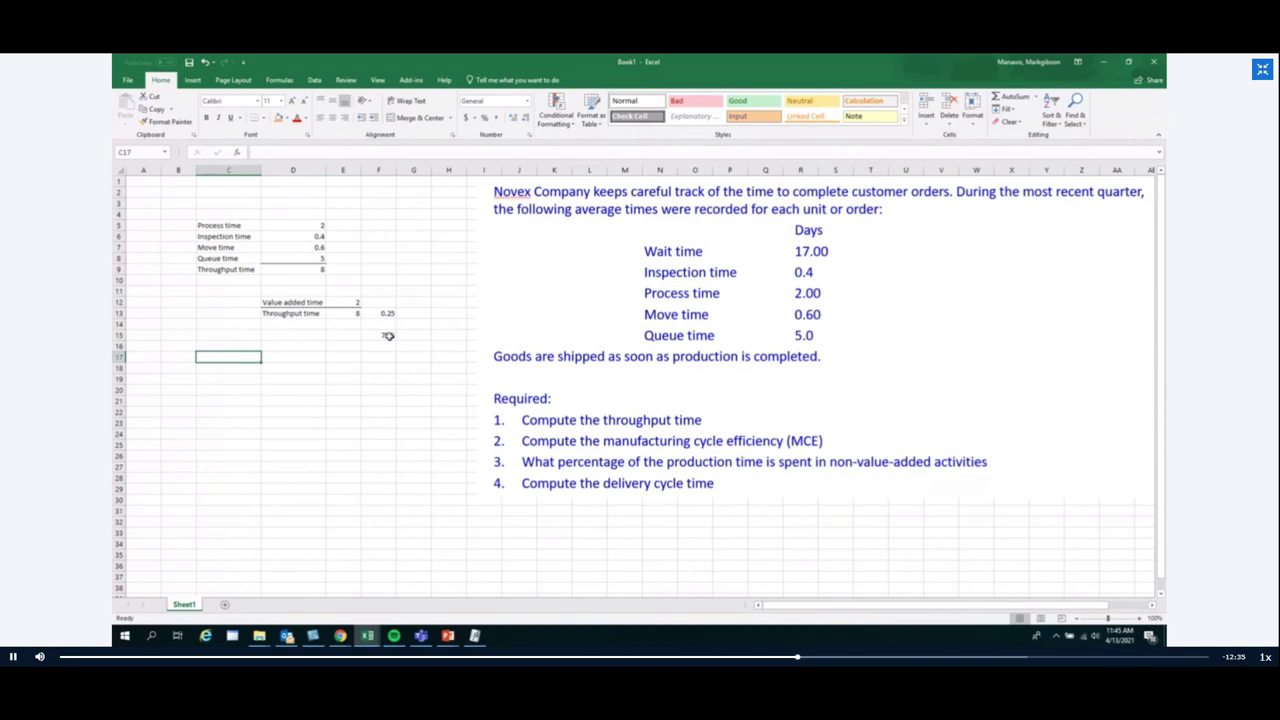
{"action": "type", "text": "Wait"}
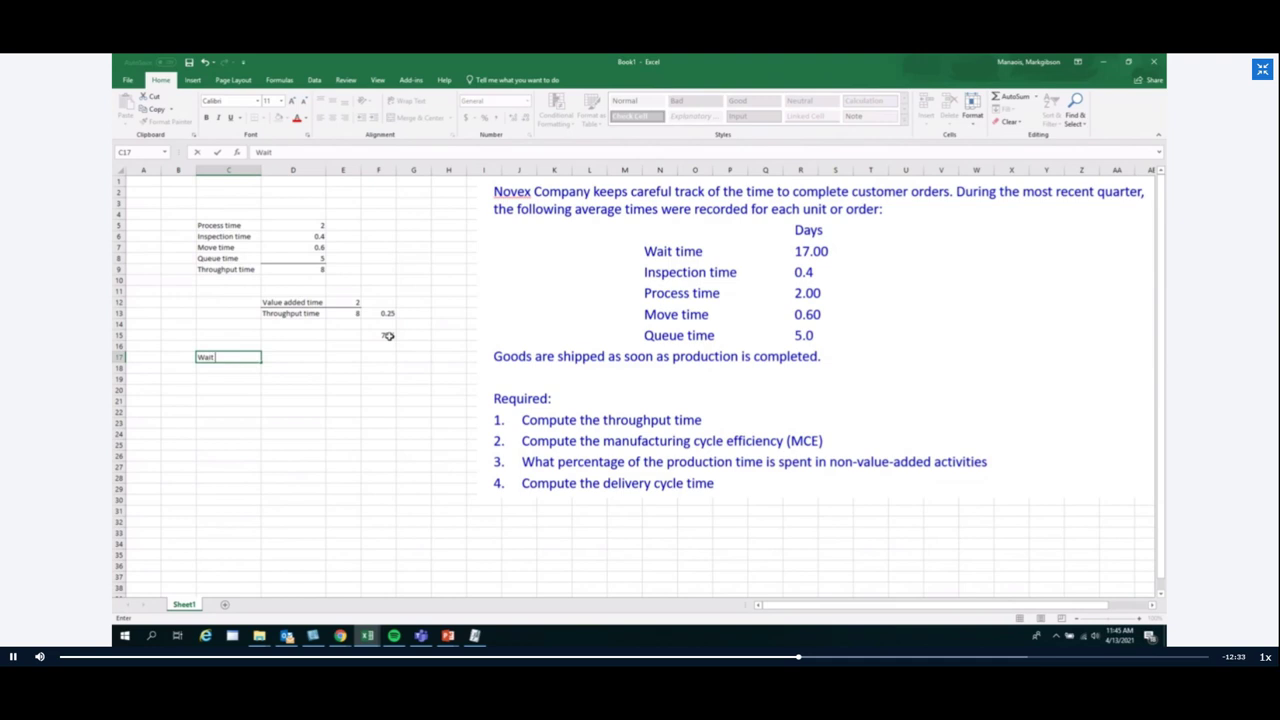
{"action": "type", "text": " time"}
{"action": "key", "text": "Return"}
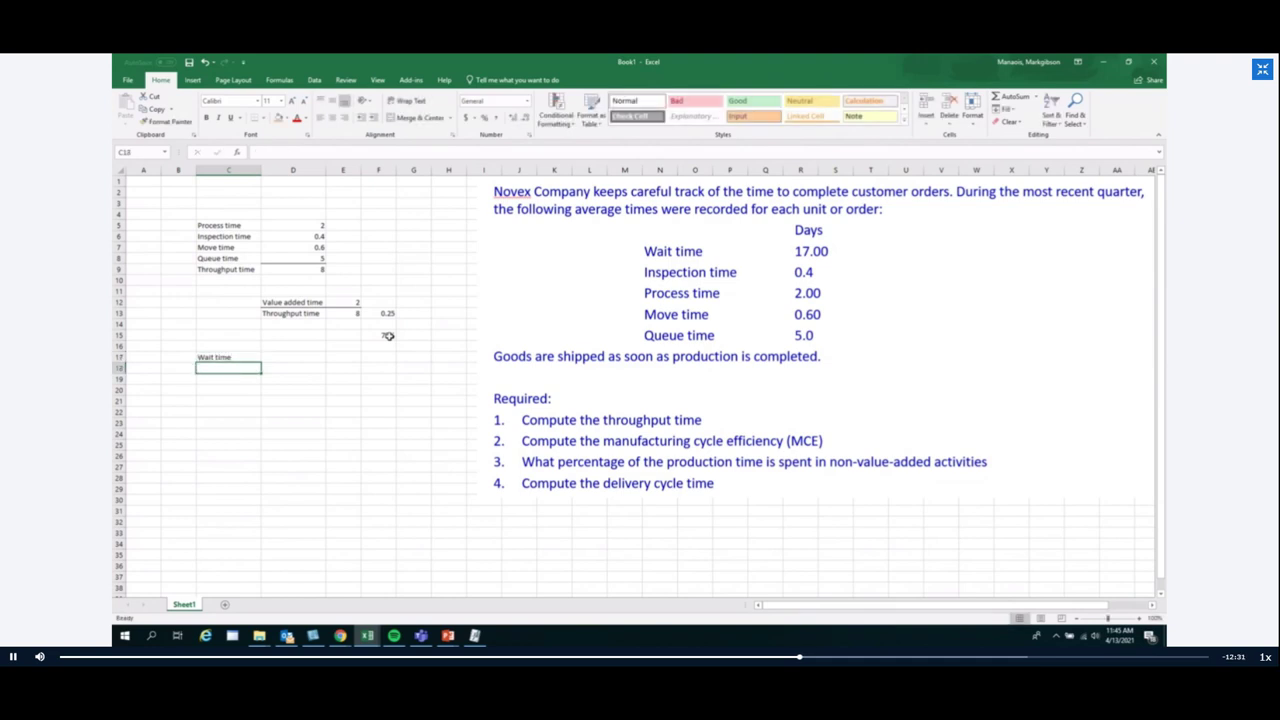
Step: Copy the "Throughput time" label from C9 into C18
{"action": "type", "text": "Th"}
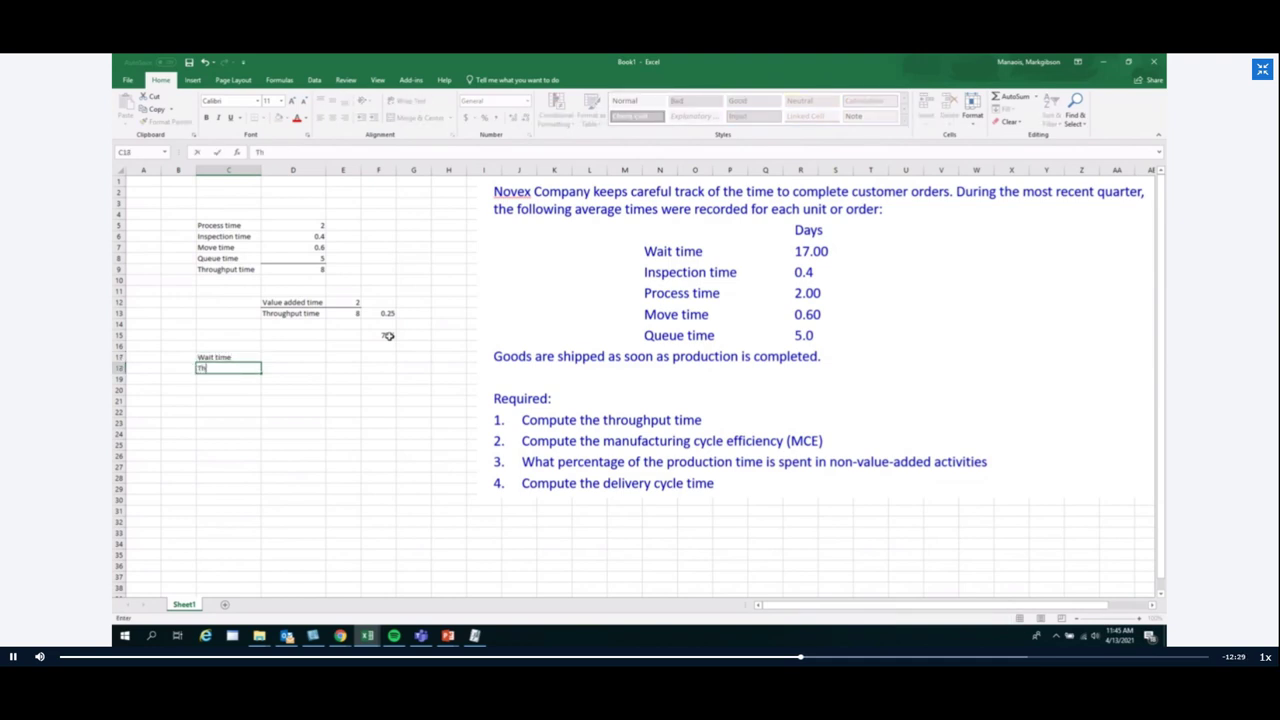
{"action": "key", "text": "Escape"}
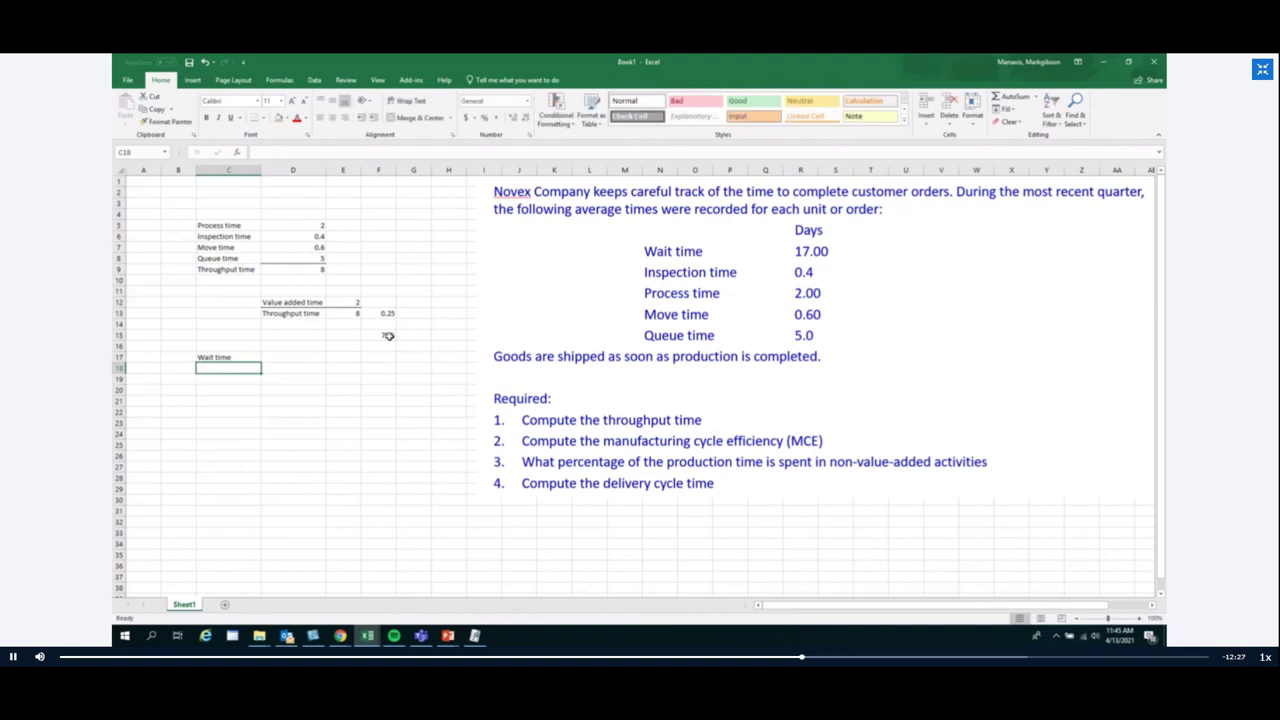
{"action": "left_click", "coordinate": [229, 269]}
{"action": "key", "text": "ctrl+c"}
{"action": "left_click", "coordinate": [228, 359]}
{"action": "left_click", "coordinate": [227, 369]}
{"action": "key", "text": "ctrl+v"}
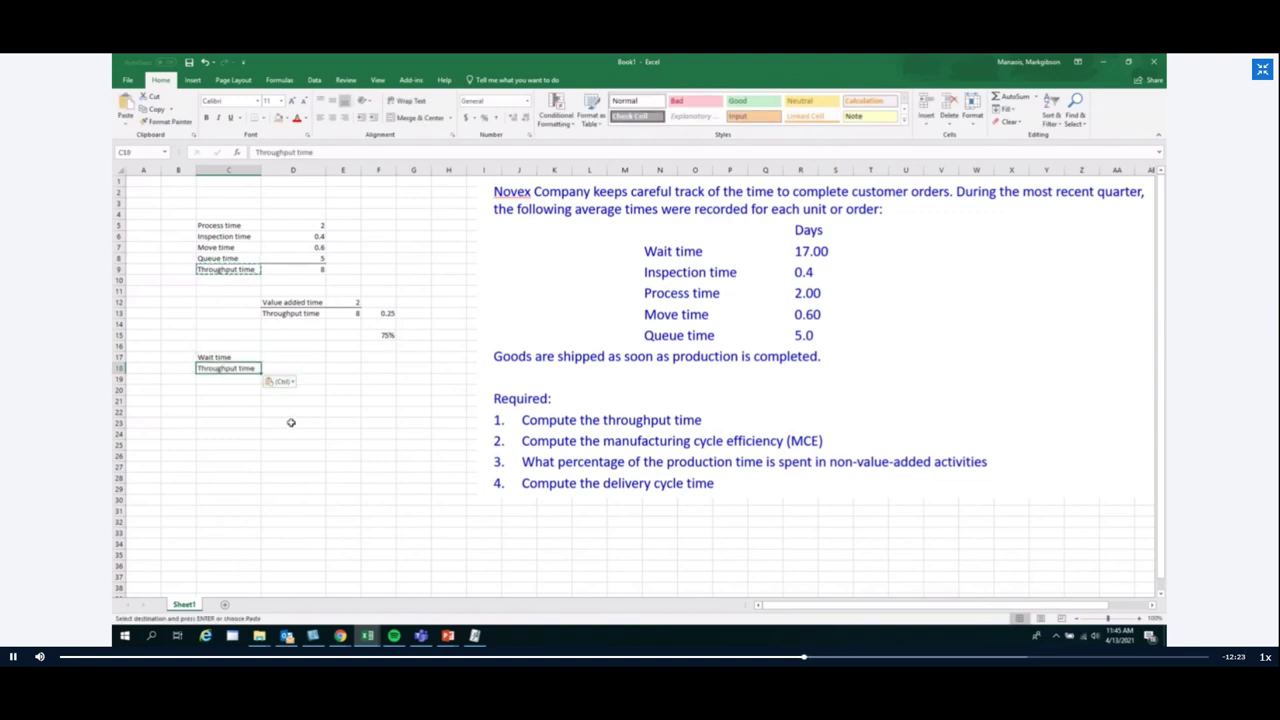
Step: Enter 17 as the wait time in D17 and 8 as the throughput time in D18
{"action": "left_click", "coordinate": [291, 422]}
{"action": "left_click", "coordinate": [293, 362]}
{"action": "type", "text": "17"}
{"action": "key", "text": "Return"}
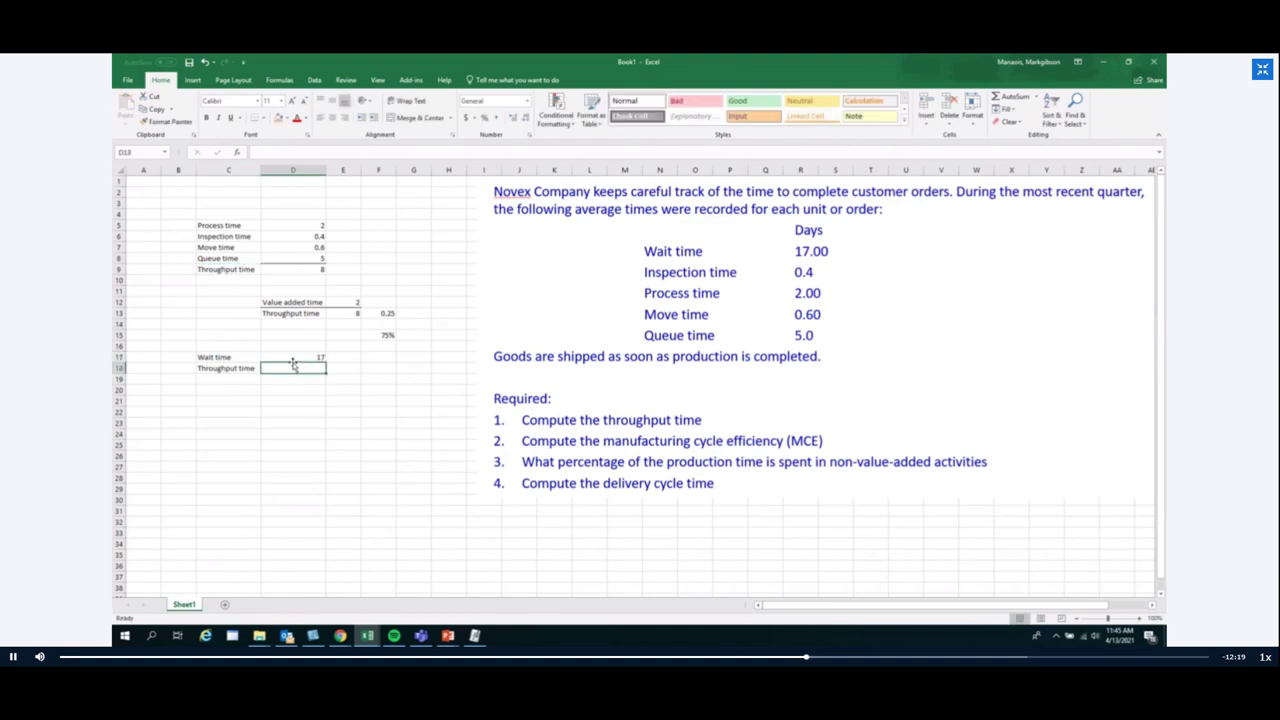
{"action": "type", "text": "8"}
{"action": "key", "text": "Return"}
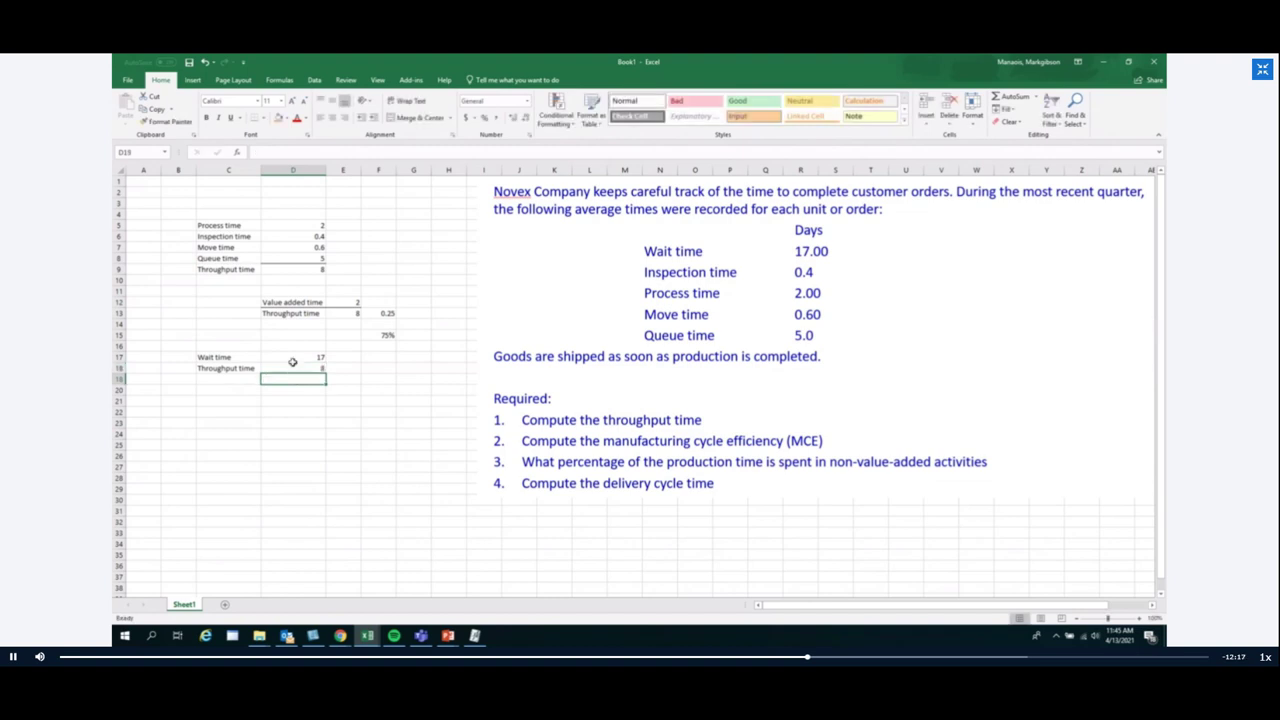
Step: Compute the sum of D17 and D18 in D19 and label it "Delivery cycle time" in C19
{"action": "type", "text": "=D17+D18"}
{"action": "key", "text": "Return"}
{"action": "key", "text": "Left"}
{"action": "key", "text": "Up"}
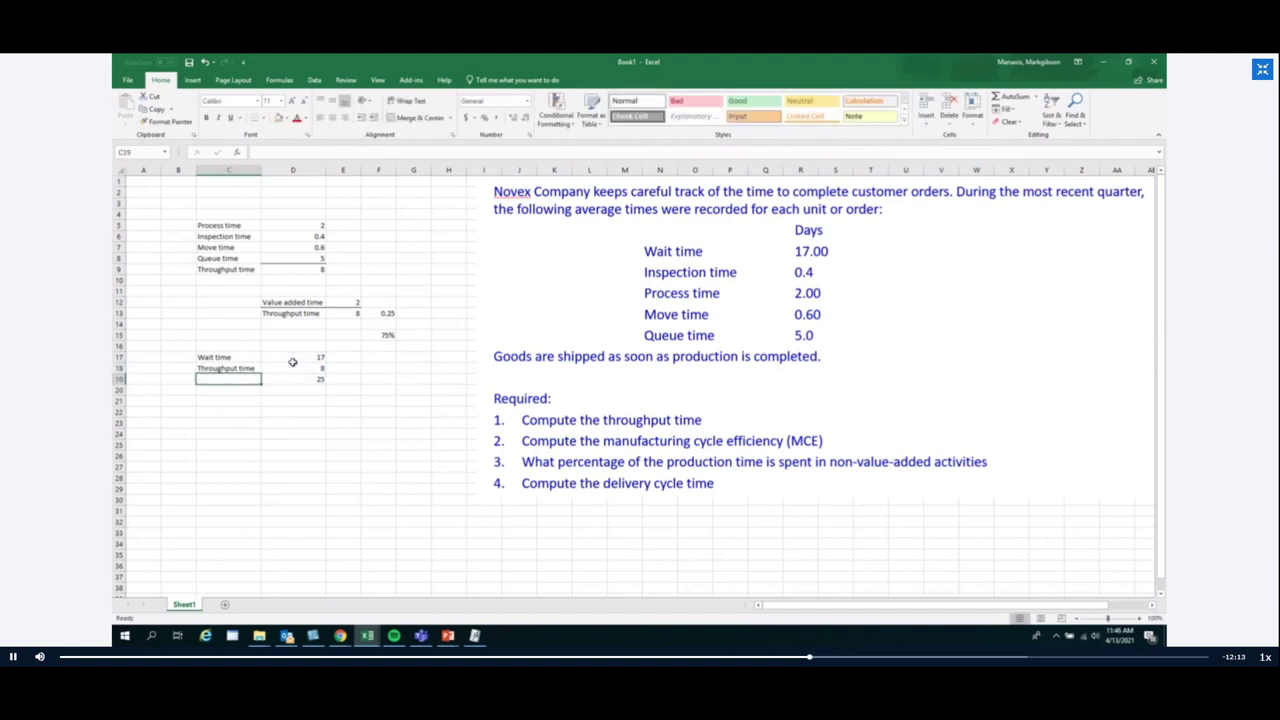
{"action": "type", "text": "Deliver"}
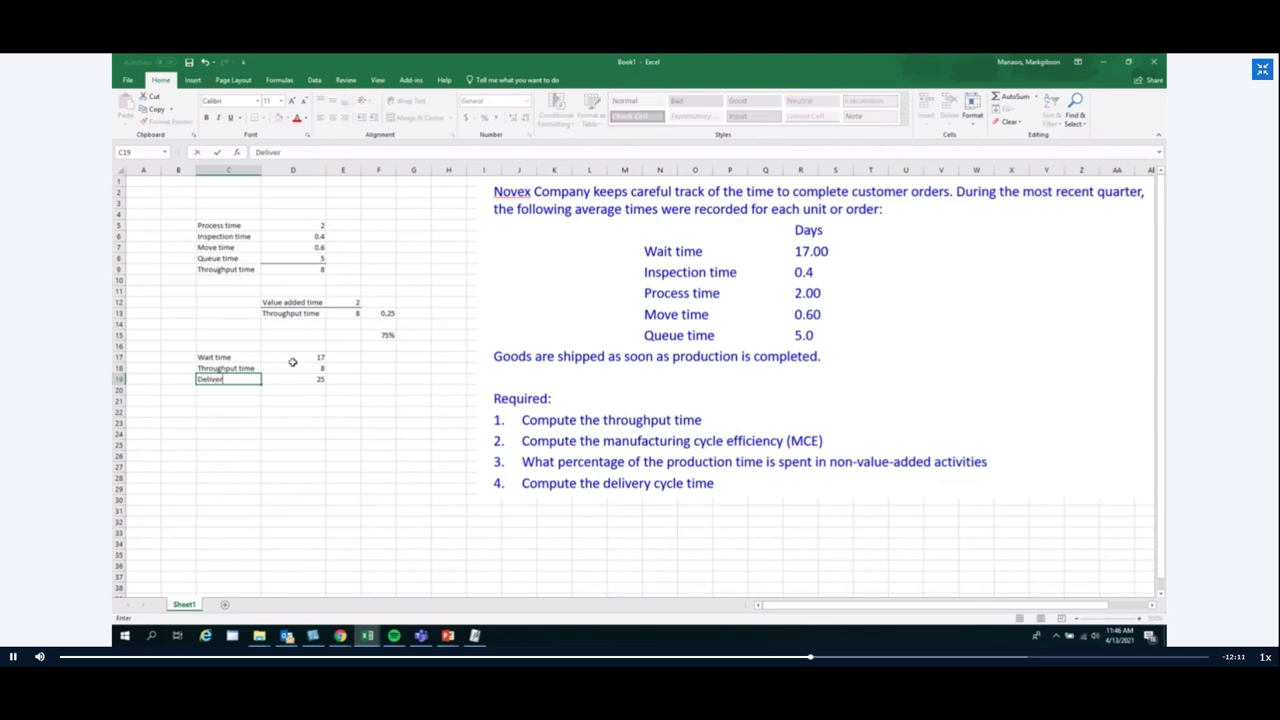
{"action": "type", "text": "y cycle time"}
{"action": "key", "text": "Return"}
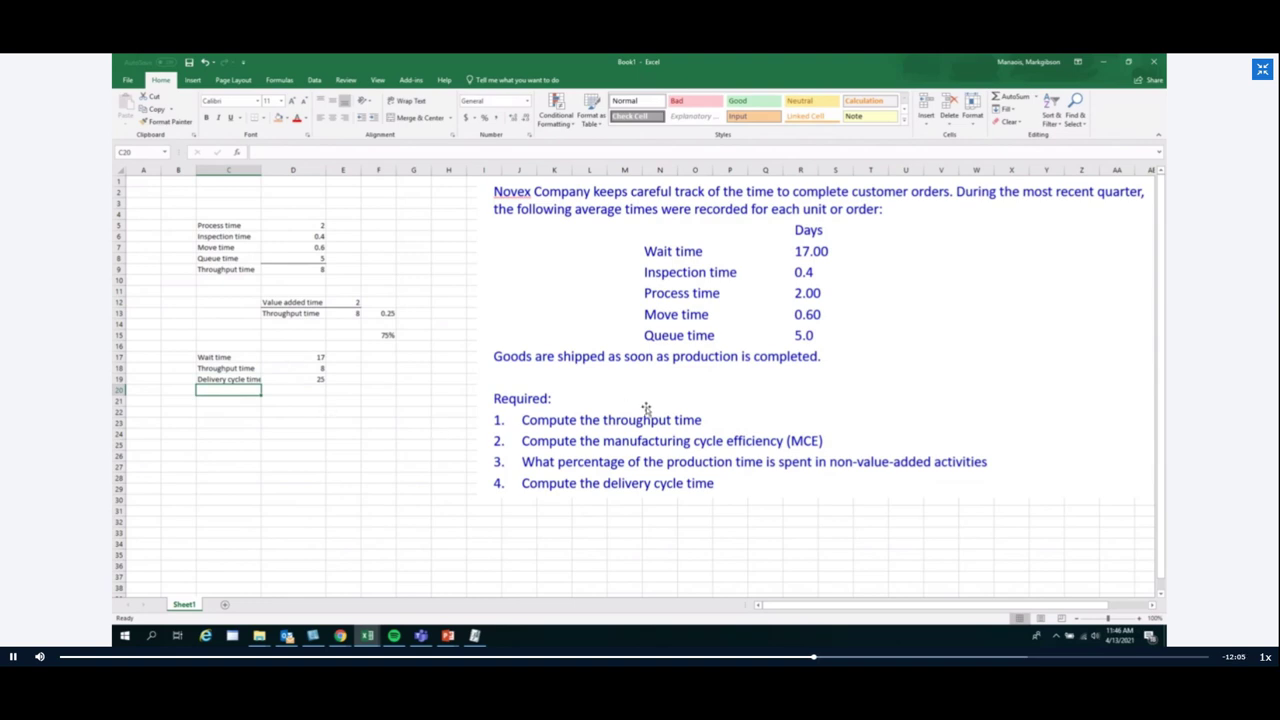
Step: Switch to the PowerPoint presentation and capture the Exercise 2 slide's problem text as a Snagit region screenshot
{"action": "key", "text": "alt+Tab"}
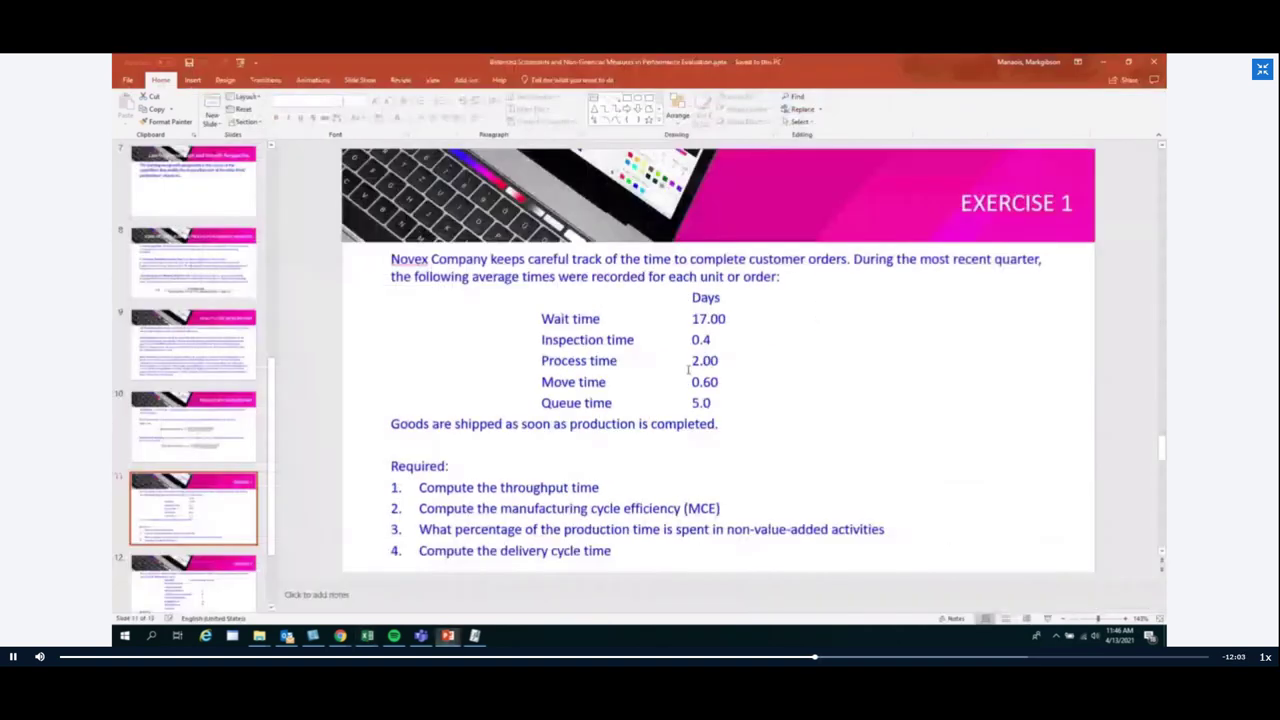
{"action": "scroll", "coordinate": [688, 370], "scroll_direction": "down", "scroll_amount": 1}
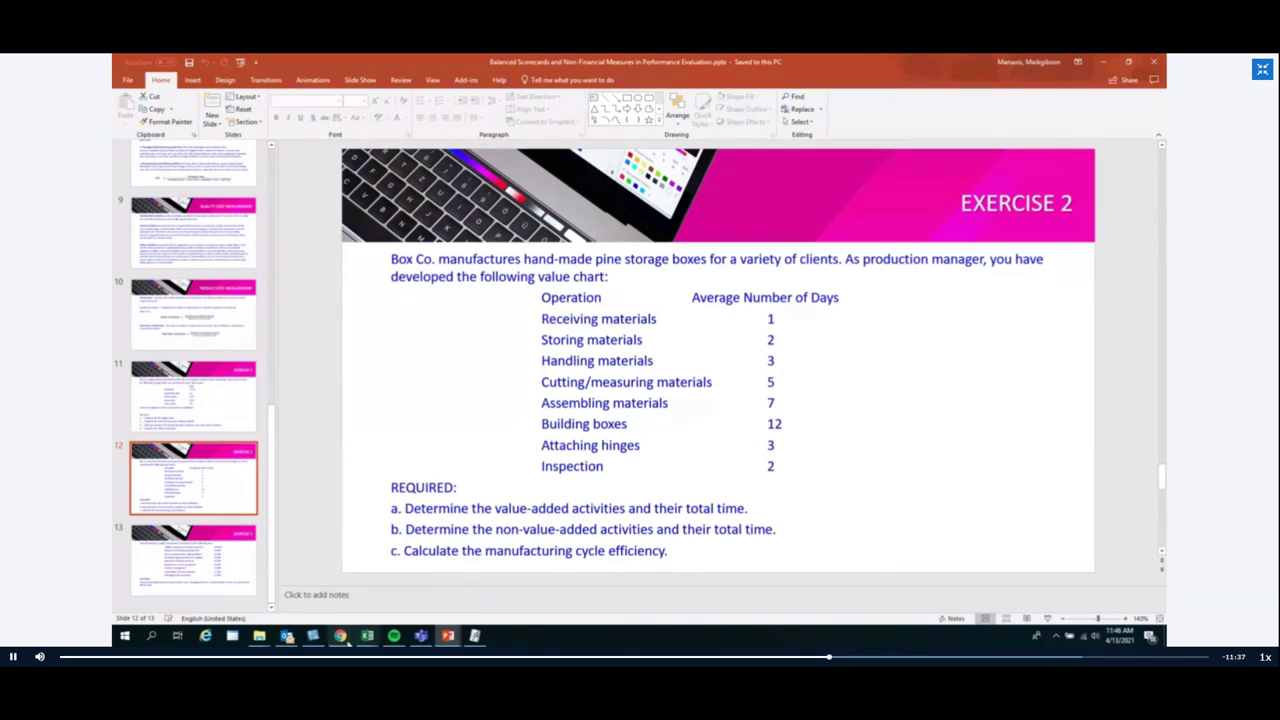
{"action": "mouse_move", "coordinate": [367, 635]}
{"action": "left_click", "coordinate": [412, 604]}
{"action": "key", "text": "alt+Tab"}
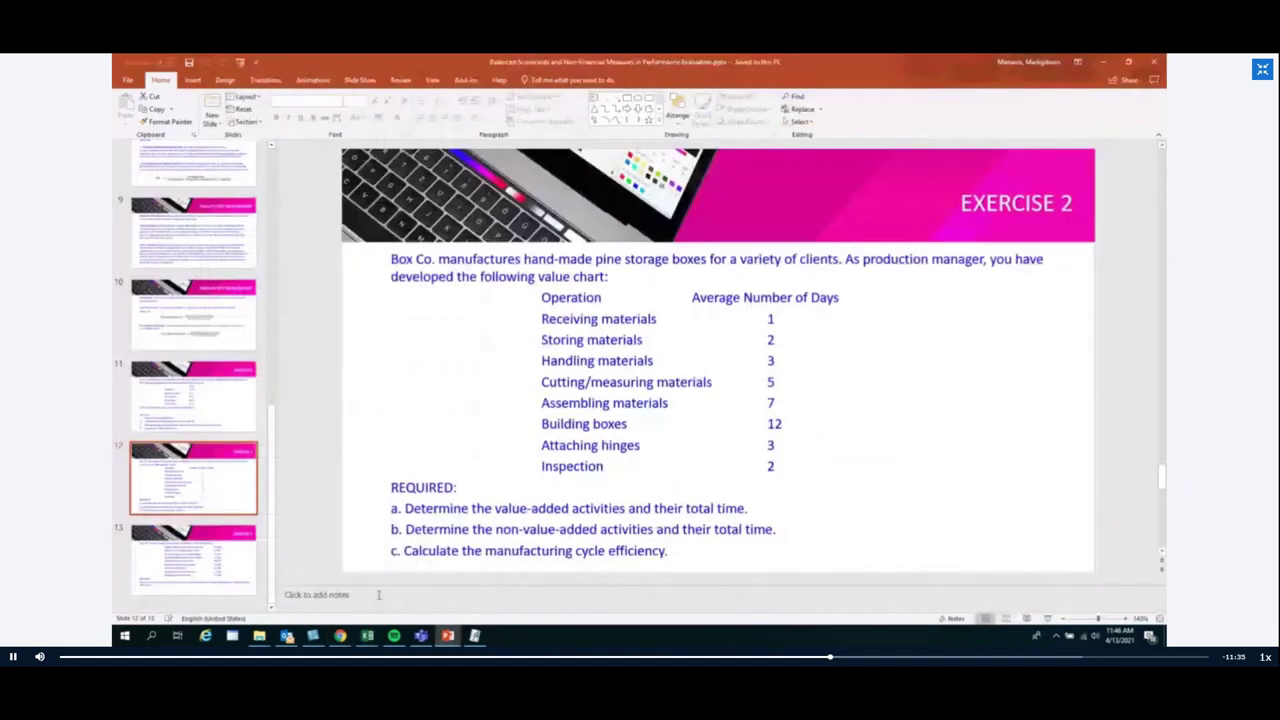
{"action": "key", "text": "alt+Tab"}
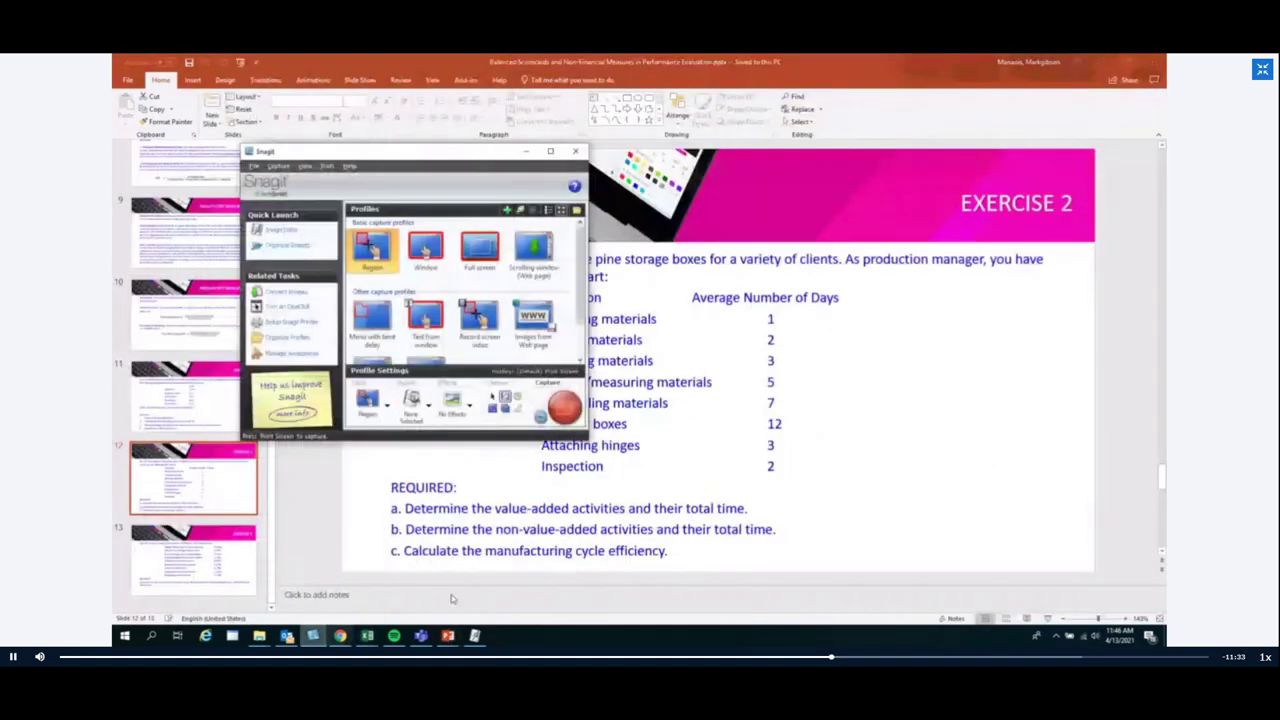
{"action": "key", "text": "alt+Tab"}
{"action": "key", "text": "Print"}
{"action": "left_click_drag", "start_coordinate": [380, 250], "coordinate": [1050, 567]}
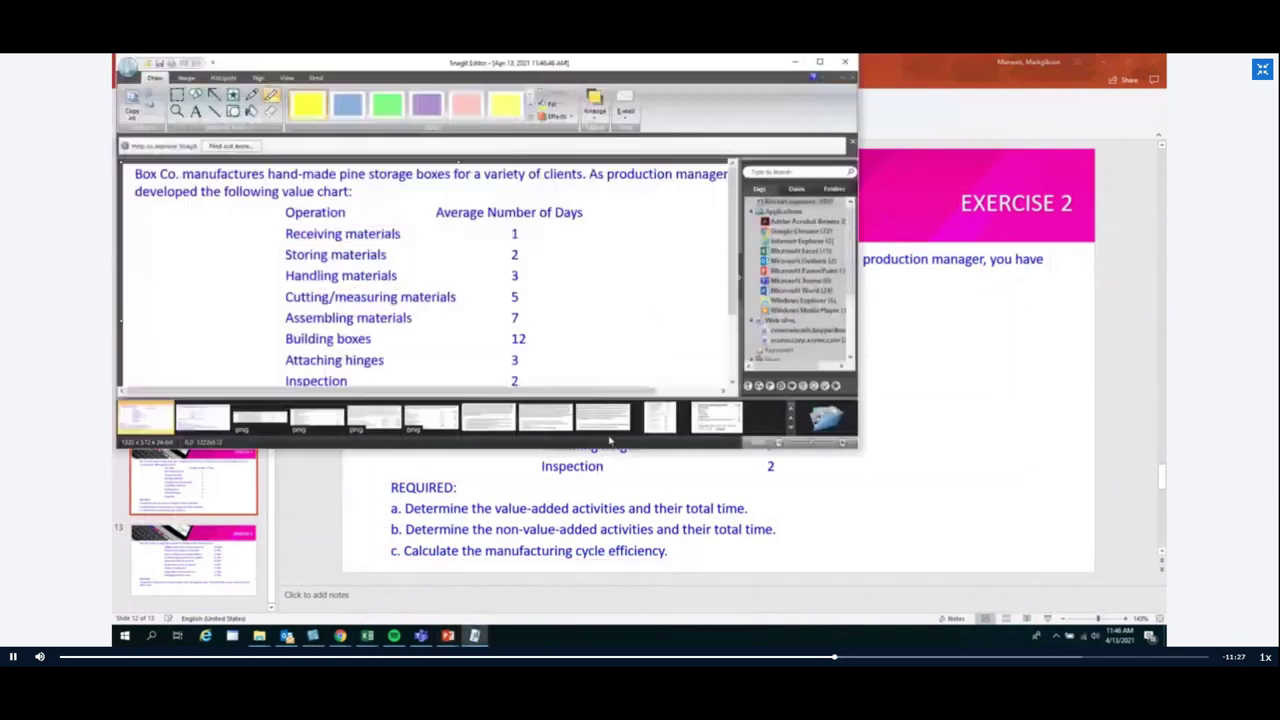
Step: Return to Excel, paste the captured problem into a new sheet and shrink the picture to about columns A to N
{"action": "key", "text": "alt+Tab"}
{"action": "key", "text": "alt+Tab"}
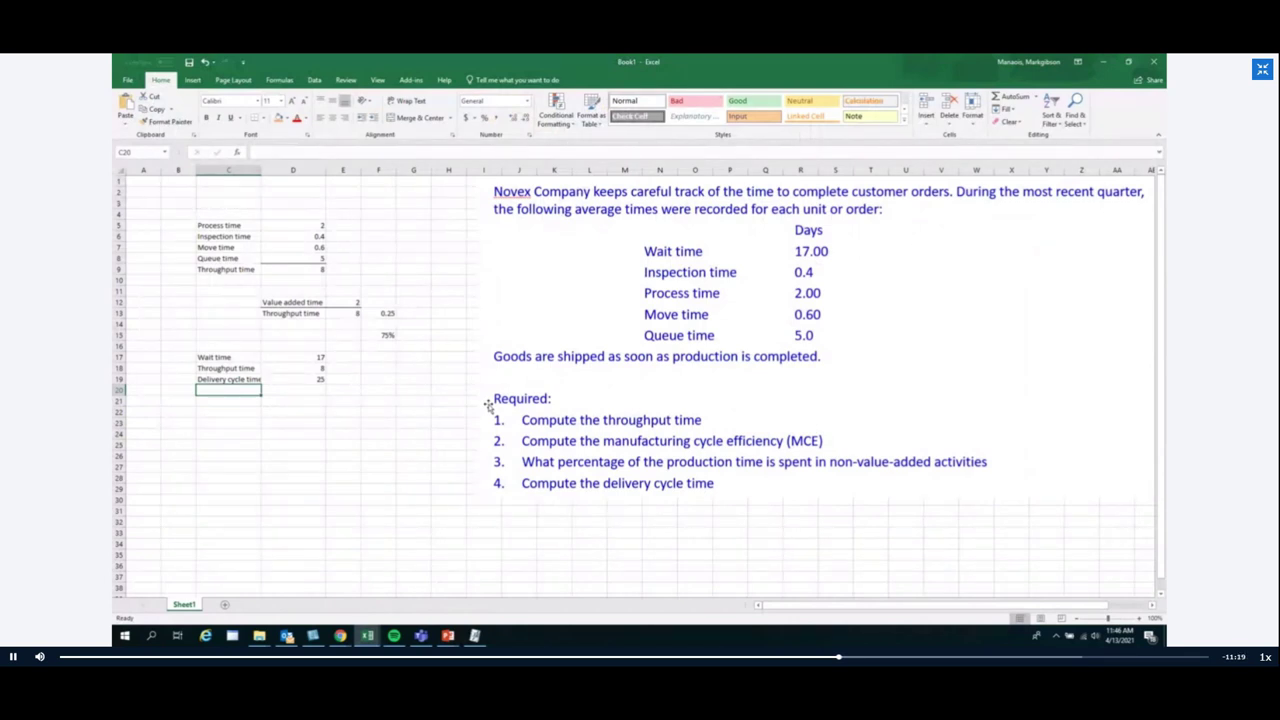
{"action": "left_click", "coordinate": [224, 604]}
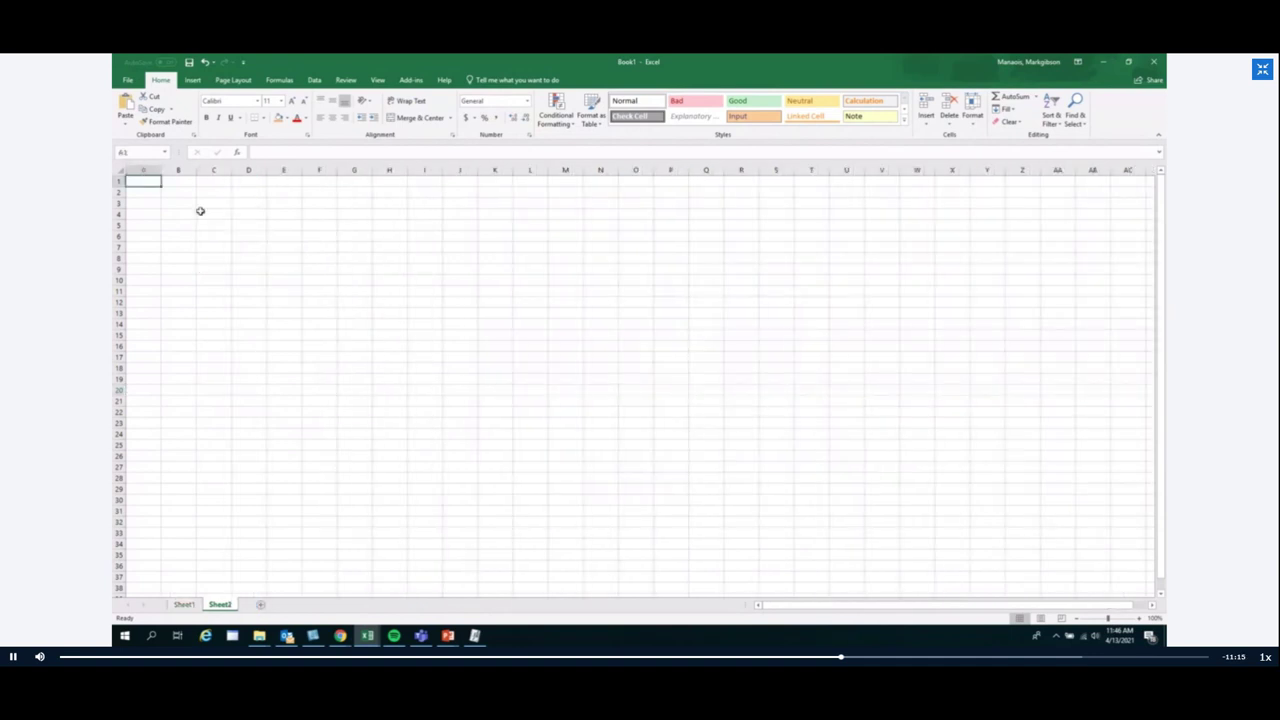
{"action": "key", "text": "ctrl+v"}
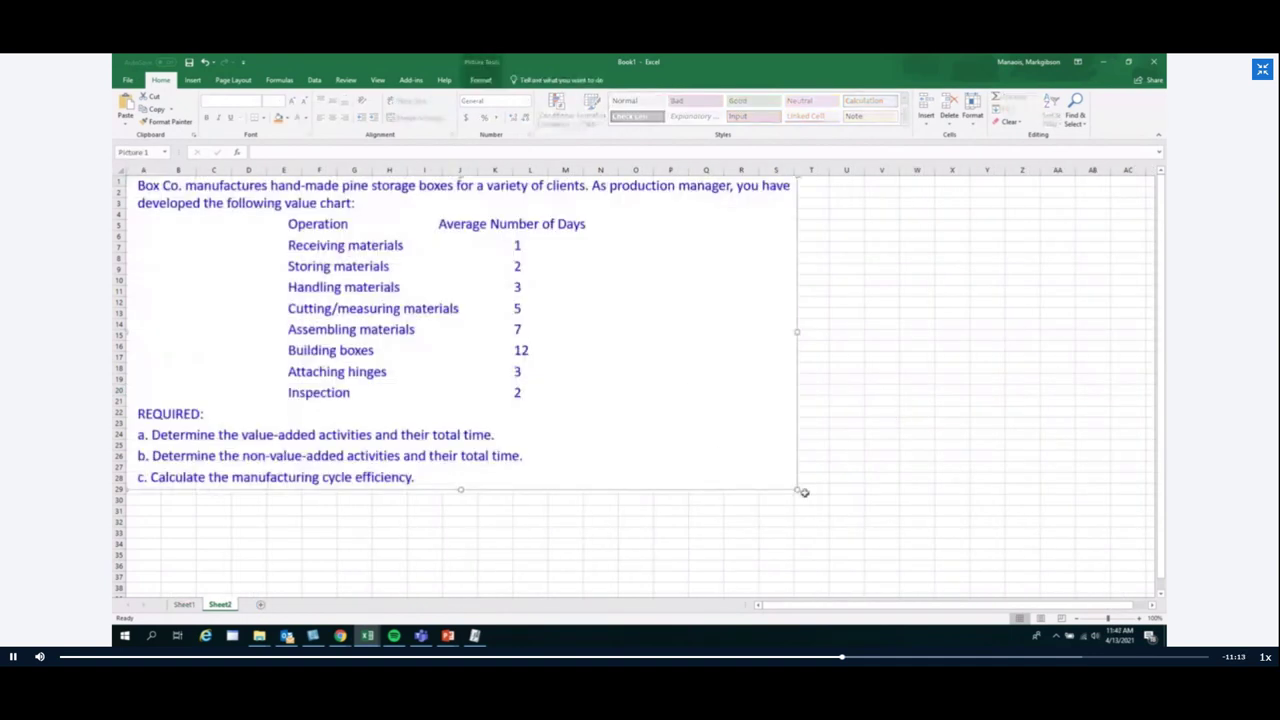
{"action": "left_click_drag", "start_coordinate": [796, 490], "coordinate": [631, 392]}
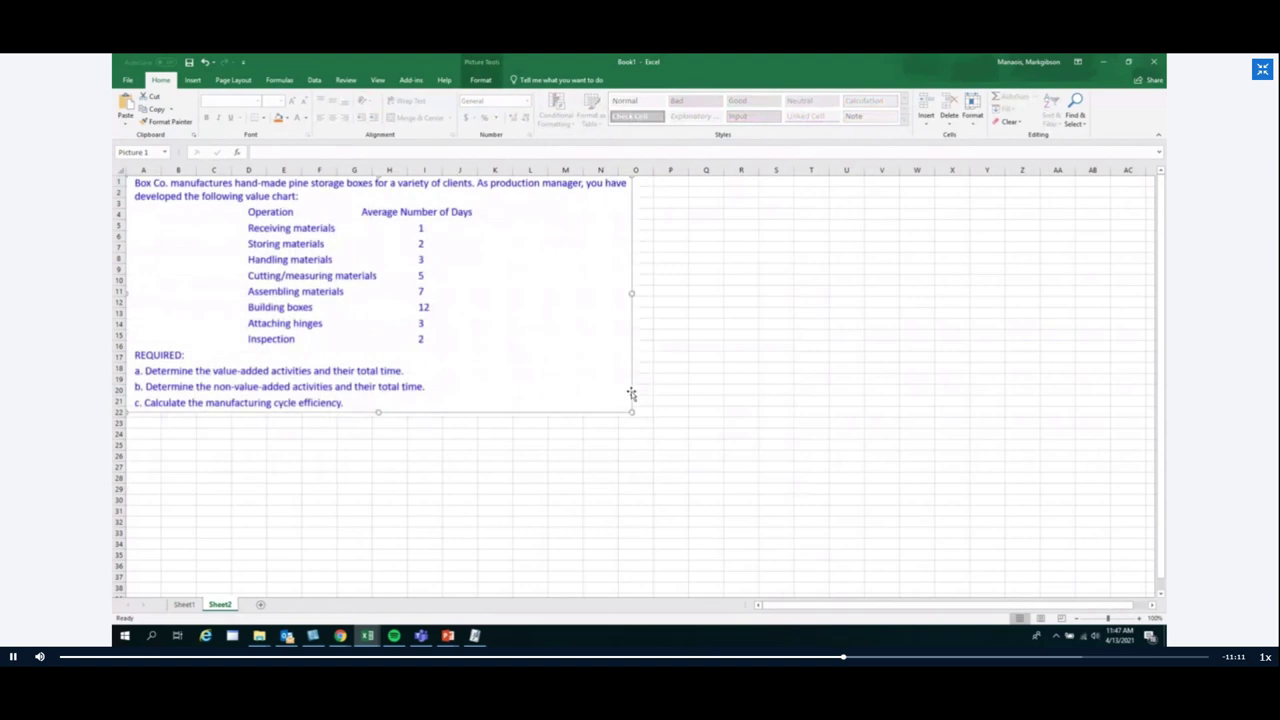
{"action": "left_click", "coordinate": [735, 389]}
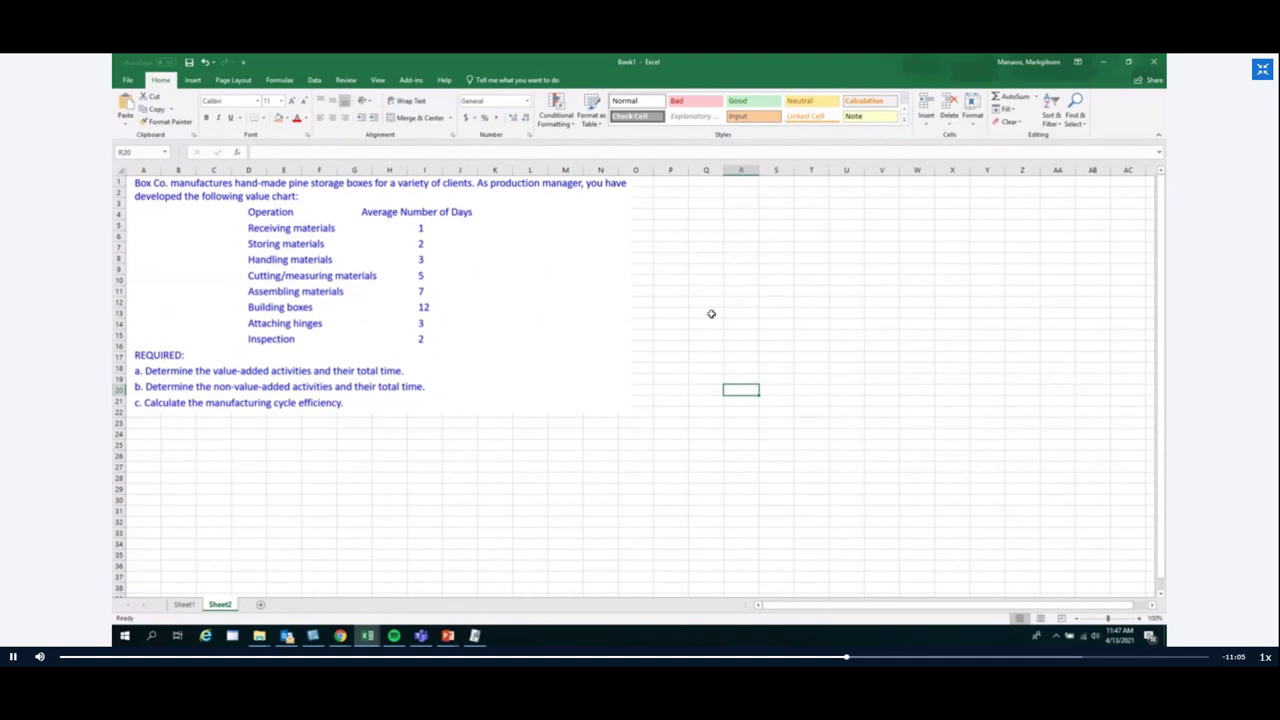
{"action": "left_click", "coordinate": [745, 246]}
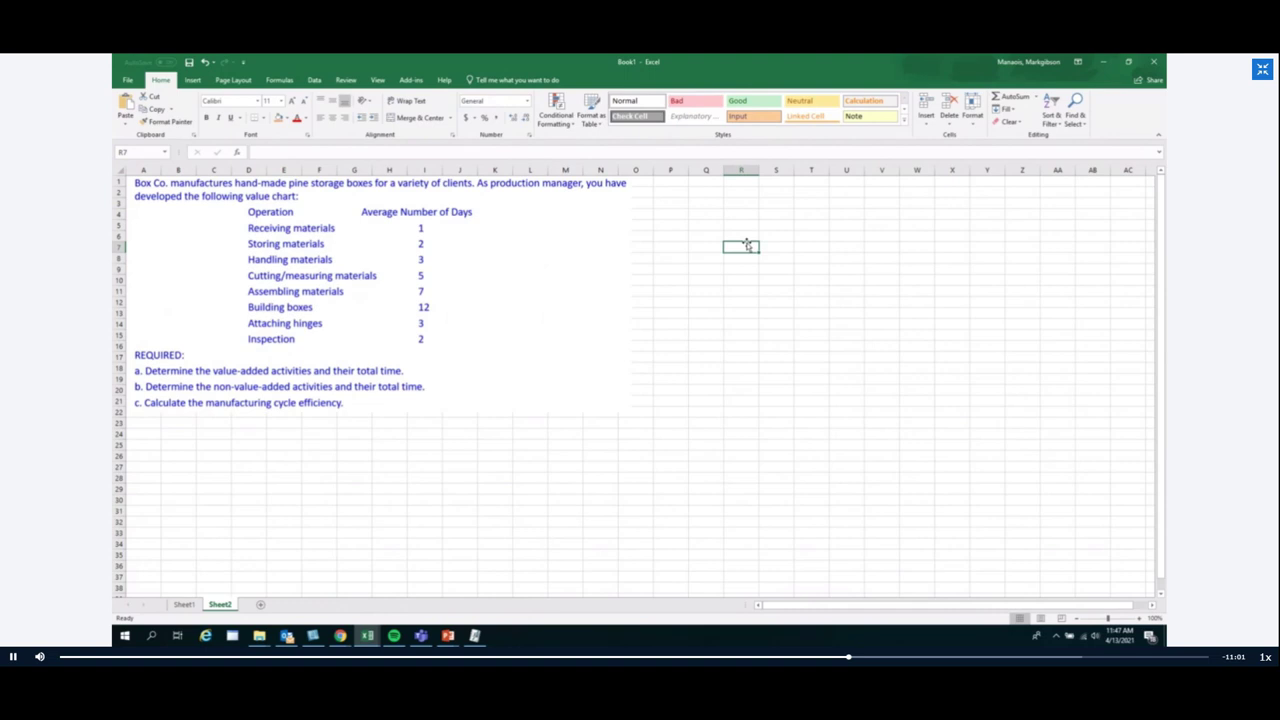
{"action": "type", "text": "Re"}
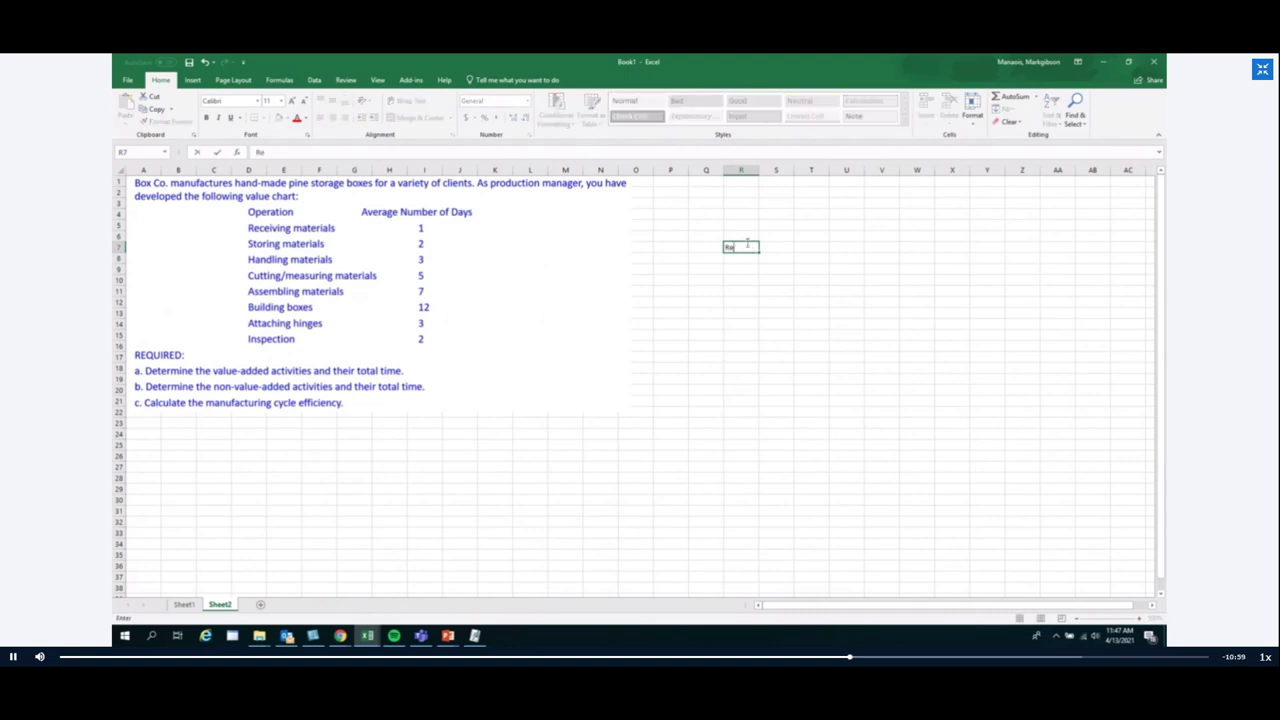
{"action": "type", "text": "ceiving"}
{"action": "key", "text": "Escape"}
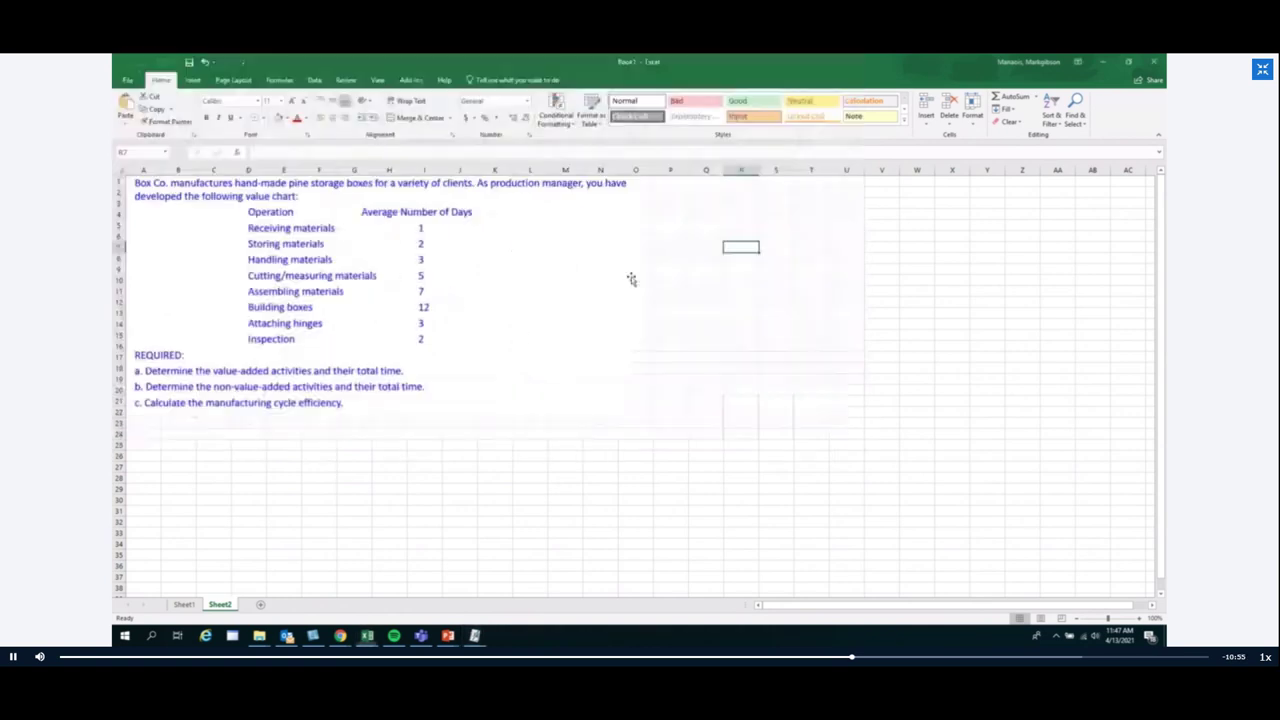
Step: Copy the operations and day counts, Receiving materials through Inspection, from the PowerPoint slide and paste them into the Excel sheet starting at R6
{"action": "key", "text": "alt+Tab"}
{"action": "key", "text": "alt+Tab"}
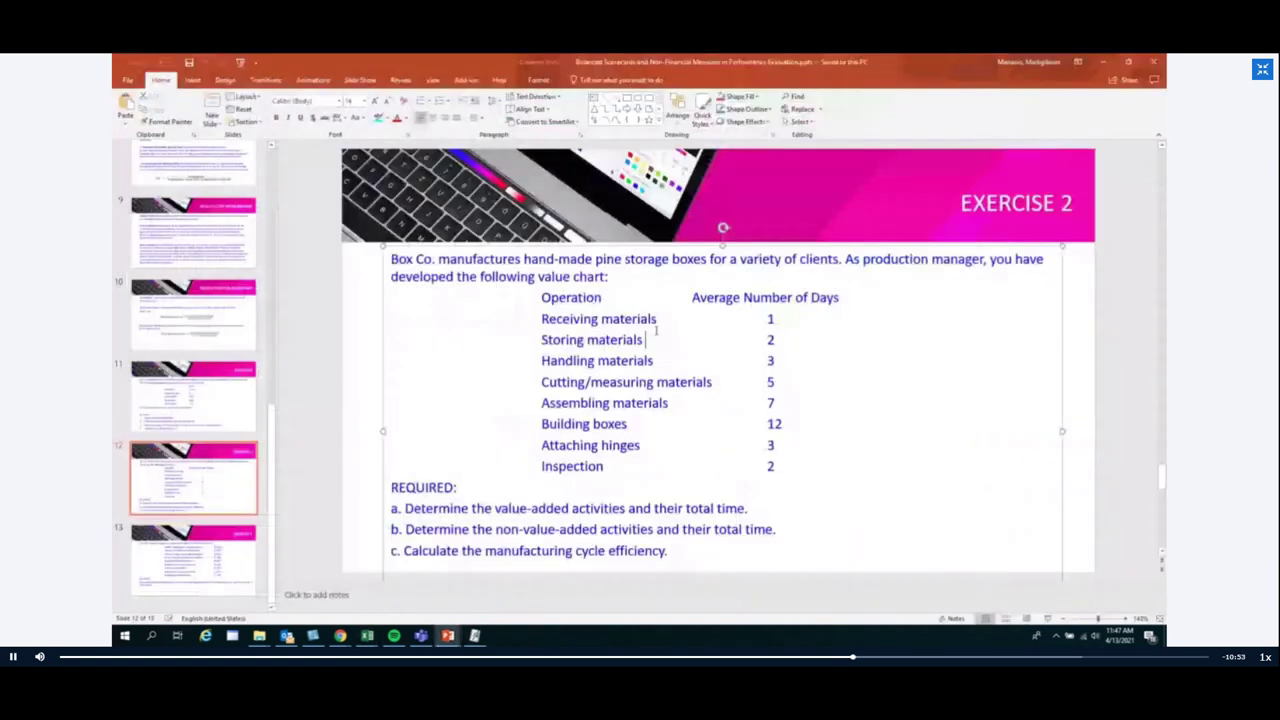
{"action": "left_click_drag", "start_coordinate": [541, 318], "coordinate": [649, 463]}
{"action": "left_click_drag", "start_coordinate": [541, 318], "coordinate": [791, 467]}
{"action": "key", "text": "ctrl+c"}
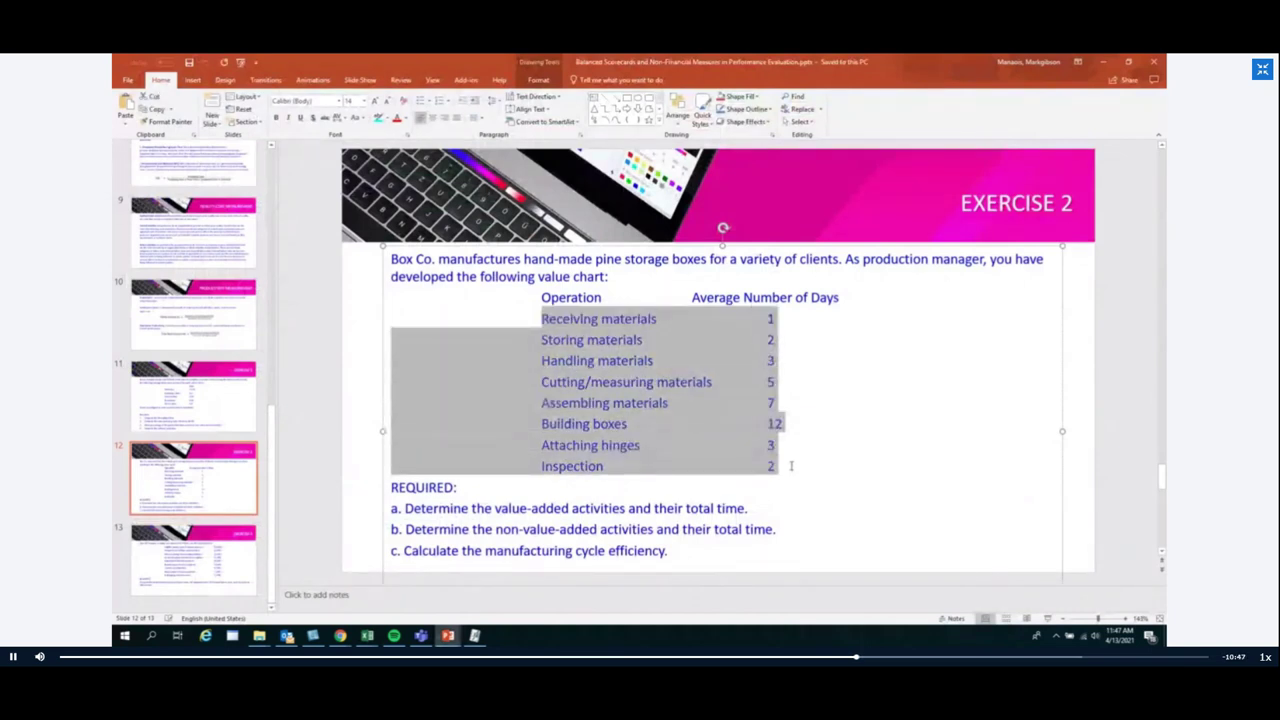
{"action": "key", "text": "alt+Tab"}
{"action": "right_click", "coordinate": [730, 237]}
{"action": "left_click", "coordinate": [774, 289]}
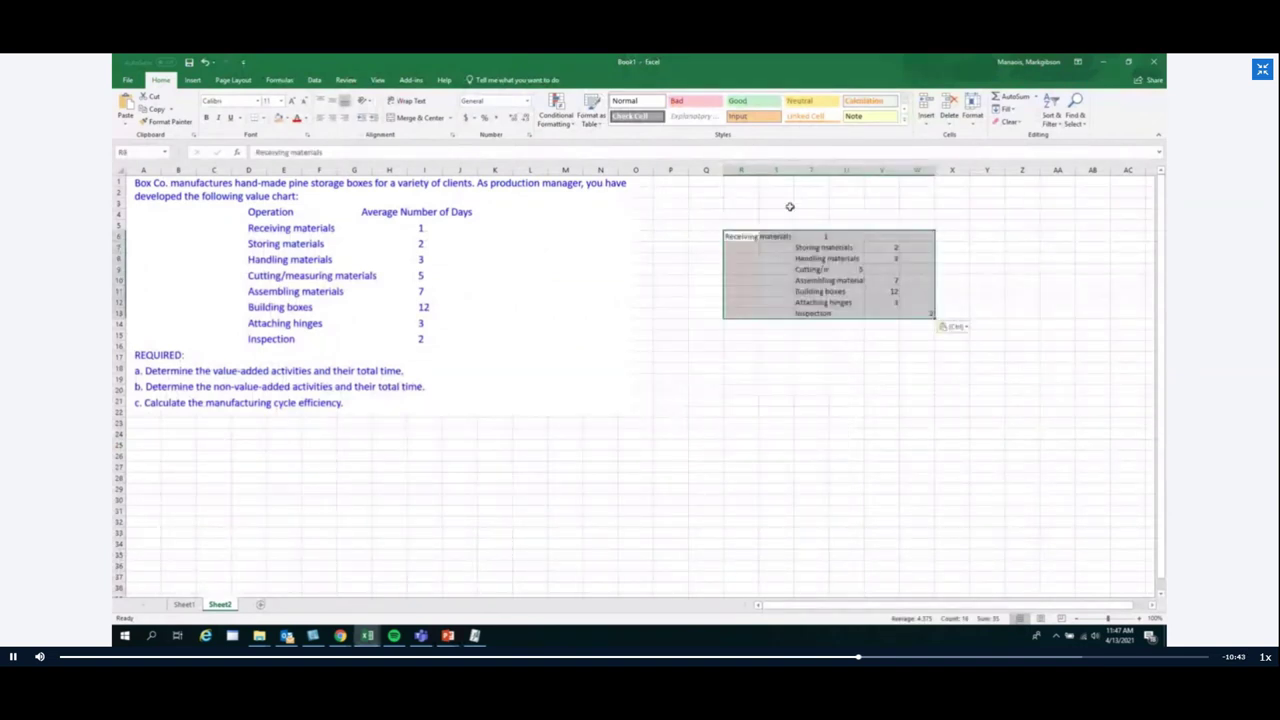
Step: Fit column R to its contents and move the "Receiving materials" label from R6 to T6, replacing the existing data
{"action": "double_click", "coordinate": [760, 170]}
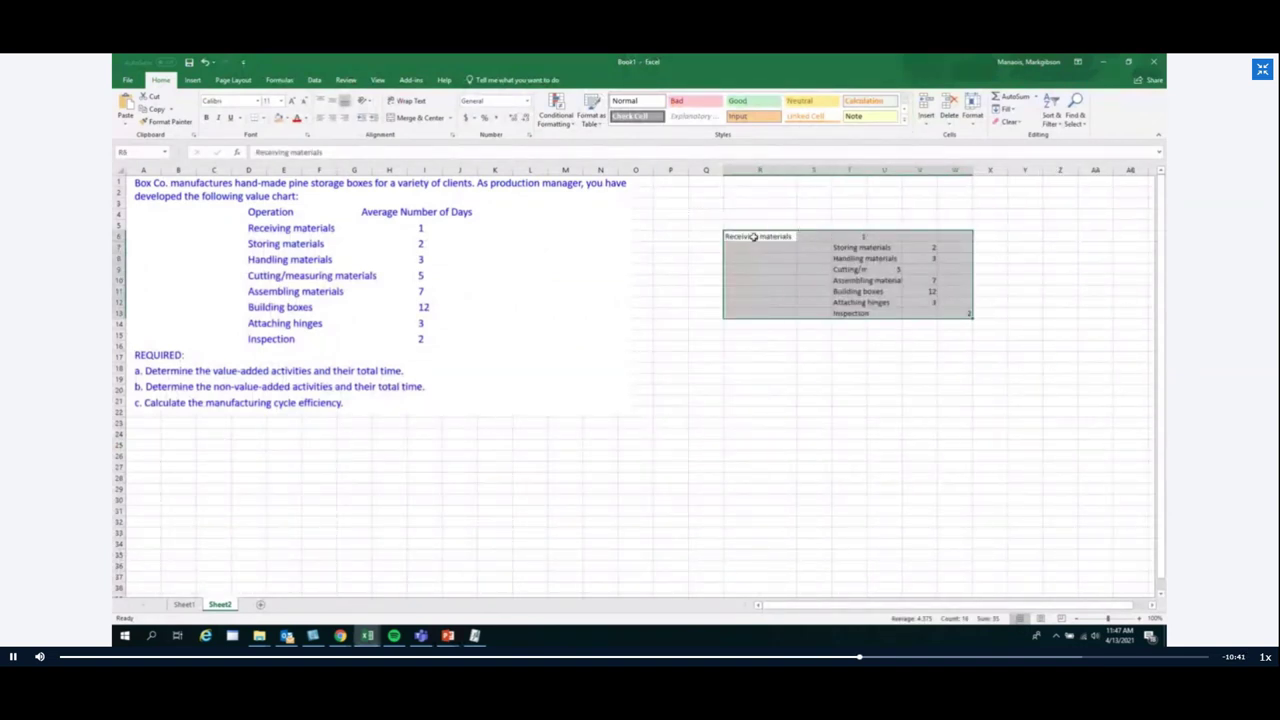
{"action": "left_click", "coordinate": [753, 238]}
{"action": "left_click_drag", "start_coordinate": [816, 240], "coordinate": [850, 238]}
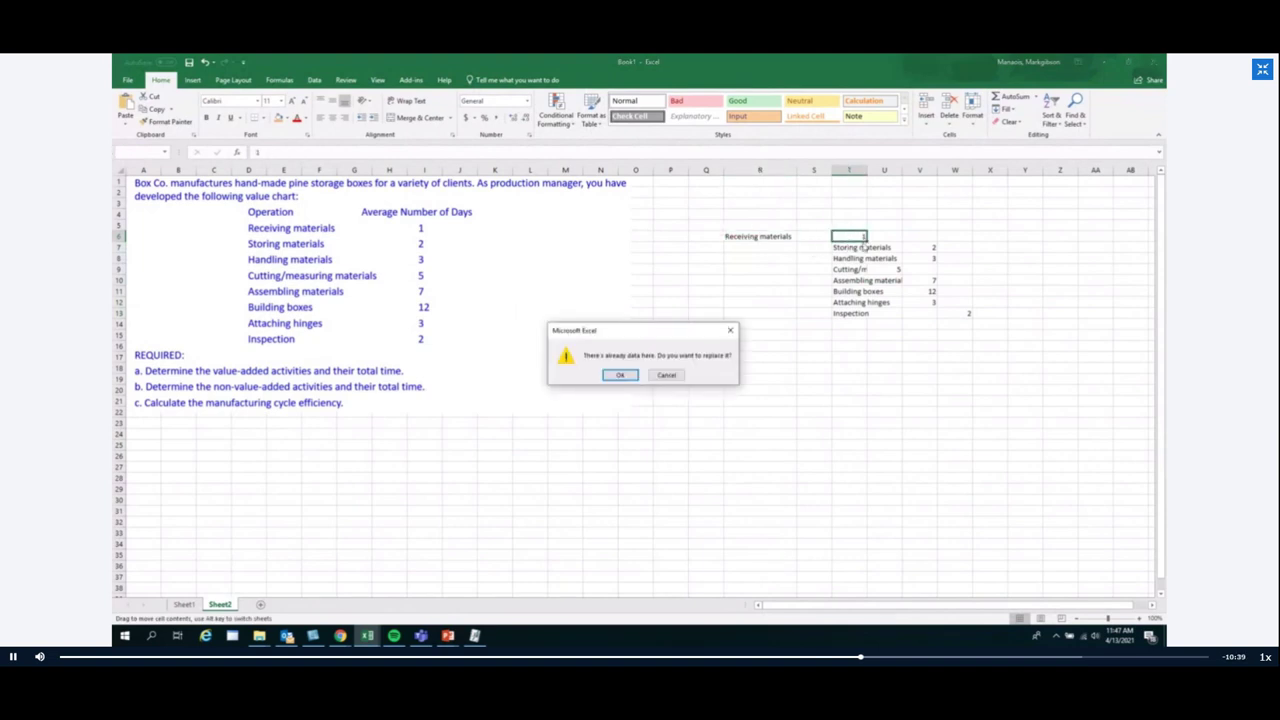
{"action": "left_click", "coordinate": [620, 375]}
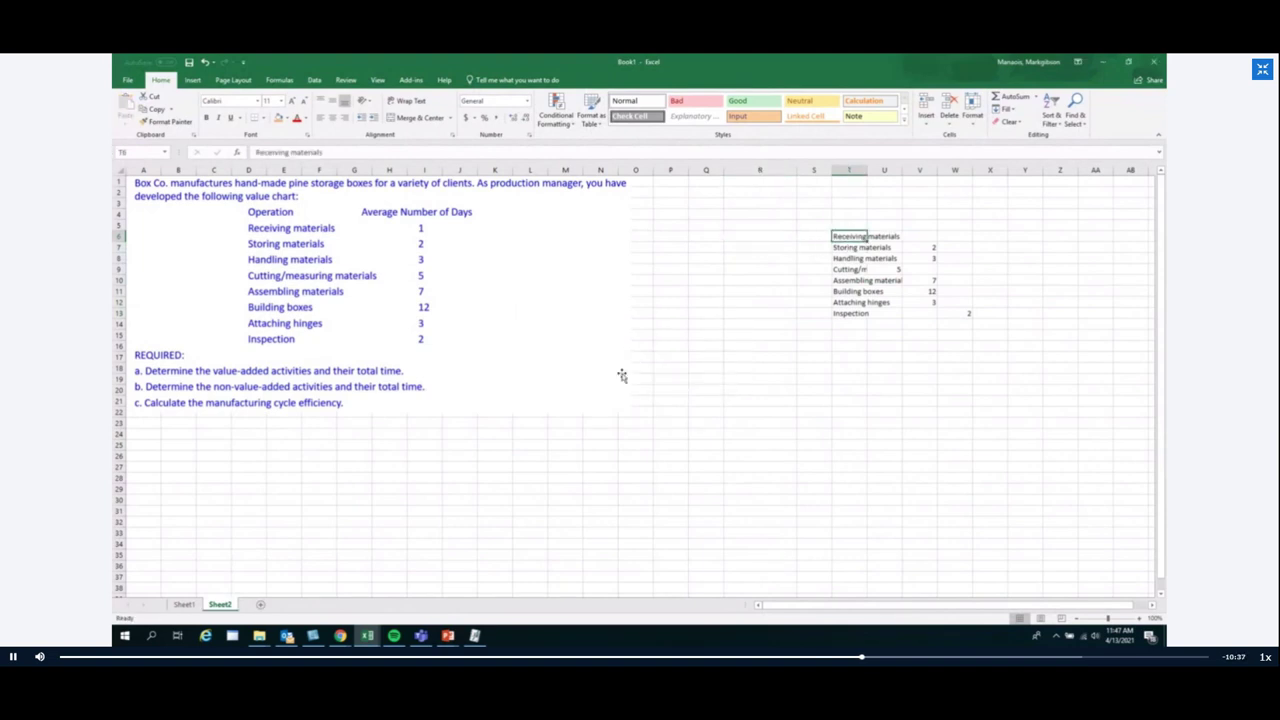
Step: Fit column T to its labels and move the Cutting/measuring materials and Inspection day counts into column V
{"action": "double_click", "coordinate": [866, 170]}
{"action": "left_click", "coordinate": [966, 269]}
{"action": "left_click_drag", "start_coordinate": [970, 268], "coordinate": [1001, 272]}
{"action": "left_click", "coordinate": [1034, 313]}
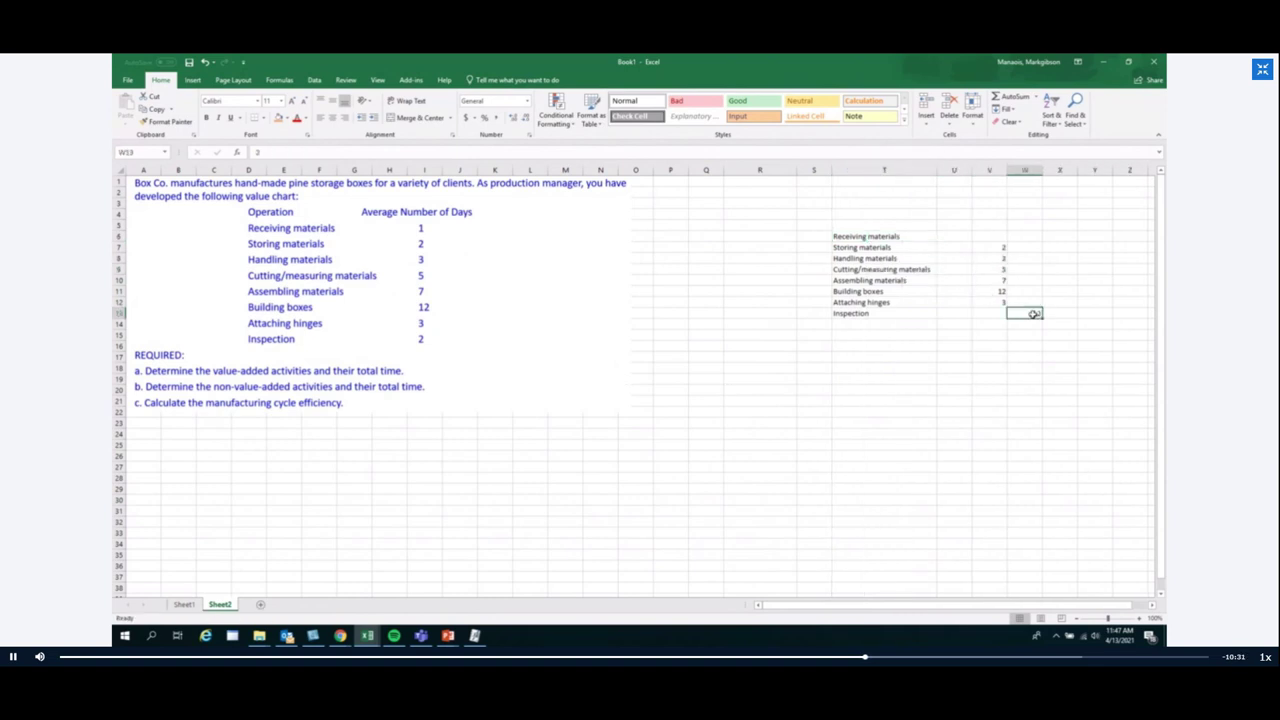
{"action": "left_click_drag", "start_coordinate": [1030, 320], "coordinate": [998, 320]}
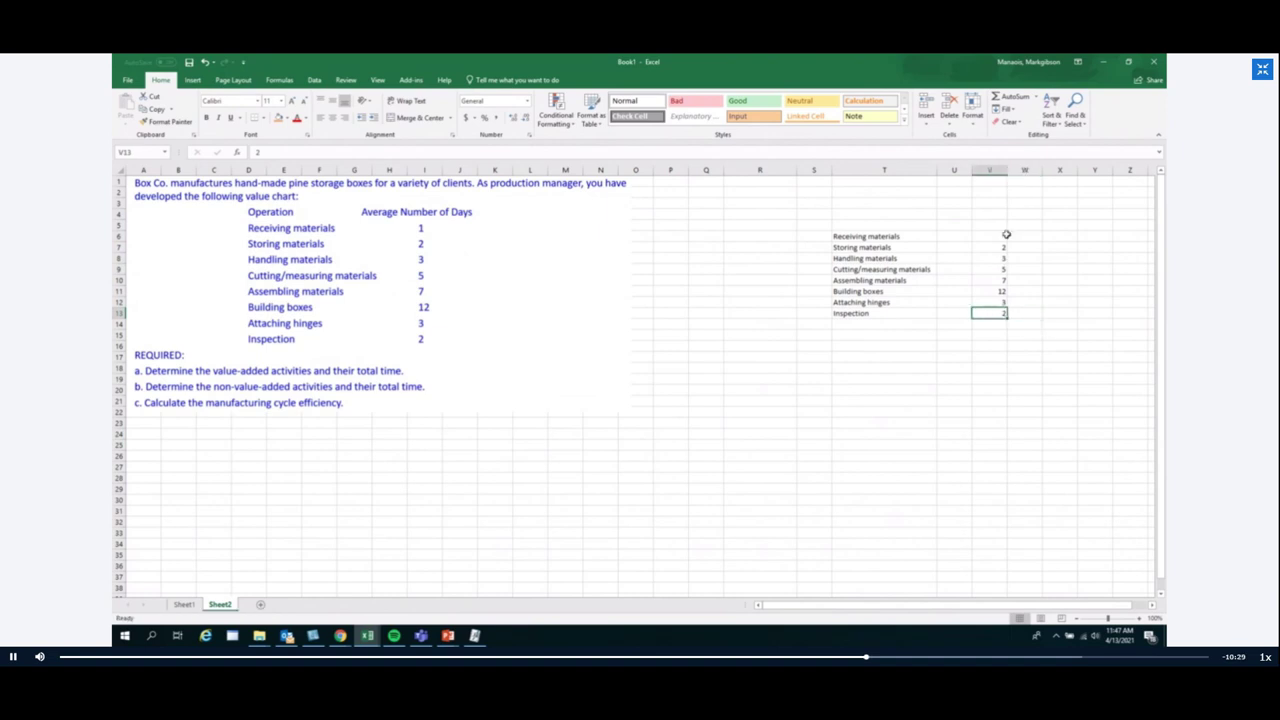
Step: Enter 1 in V6 as the day count for Receiving materials
{"action": "left_click", "coordinate": [990, 236]}
{"action": "type", "text": "1"}
{"action": "key", "text": "Return"}
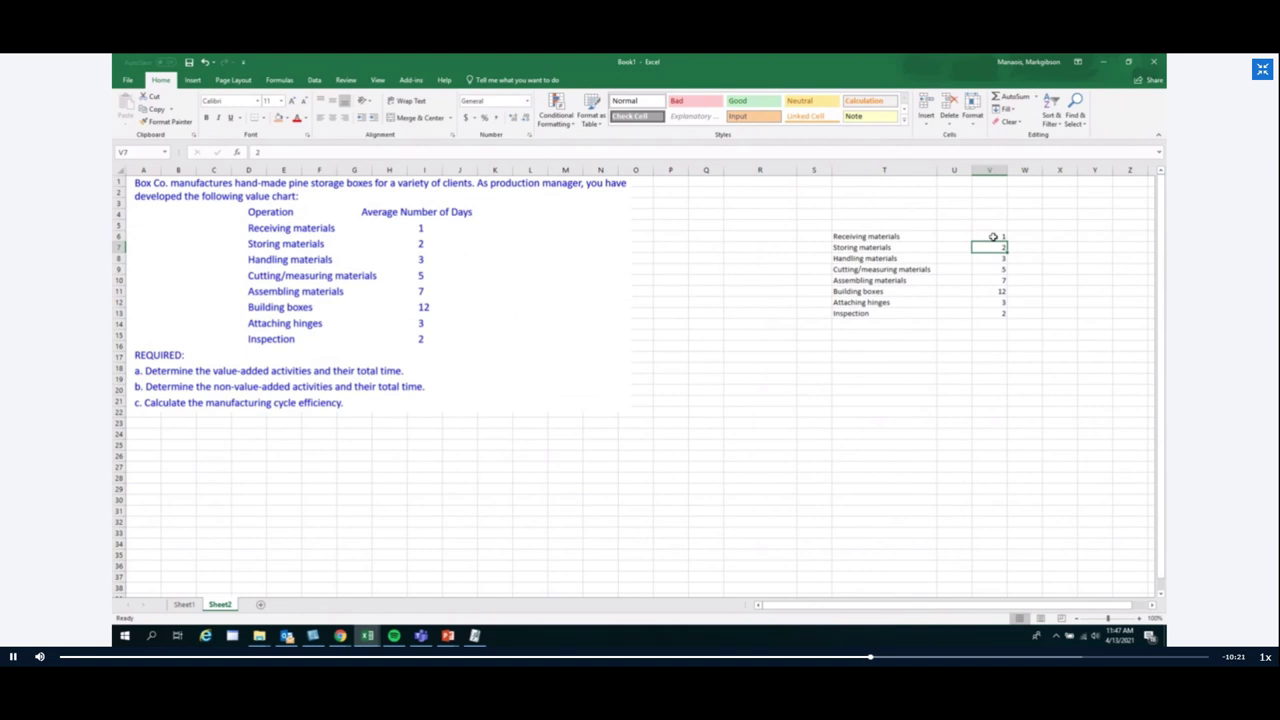
Step: Mark Receiving, Storing and Handling materials as non-value-added by entering N in U6, U7 and U8
{"action": "left_click", "coordinate": [890, 236]}
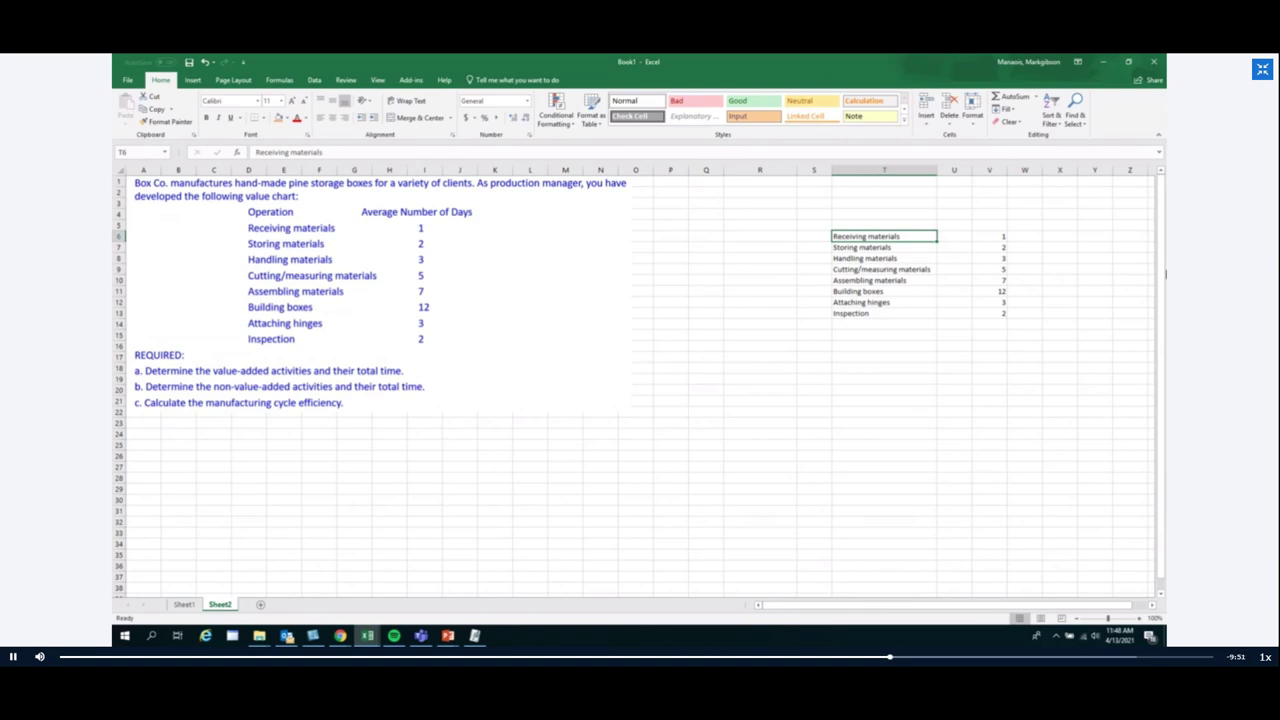
{"action": "left_click", "coordinate": [954, 236]}
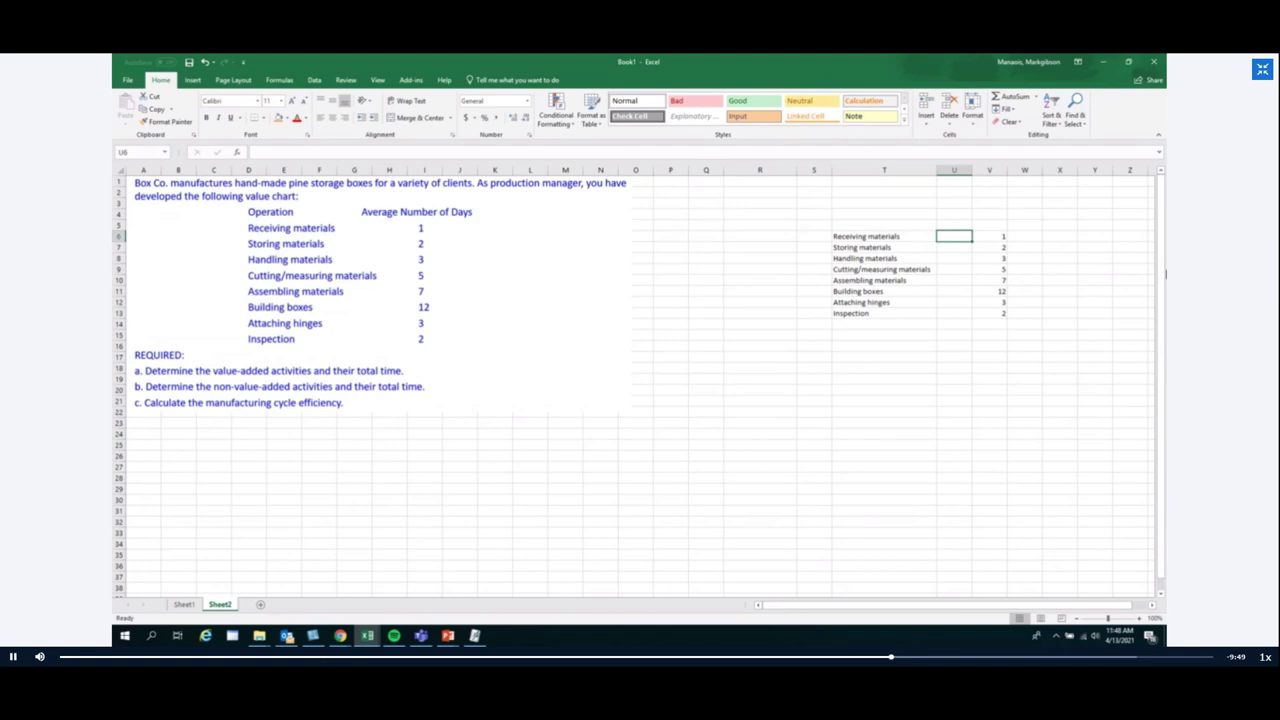
{"action": "type", "text": "N"}
{"action": "key", "text": "ctrl+Return"}
{"action": "key", "text": "Up"}
{"action": "key", "text": "Down"}
{"action": "key", "text": "Down"}
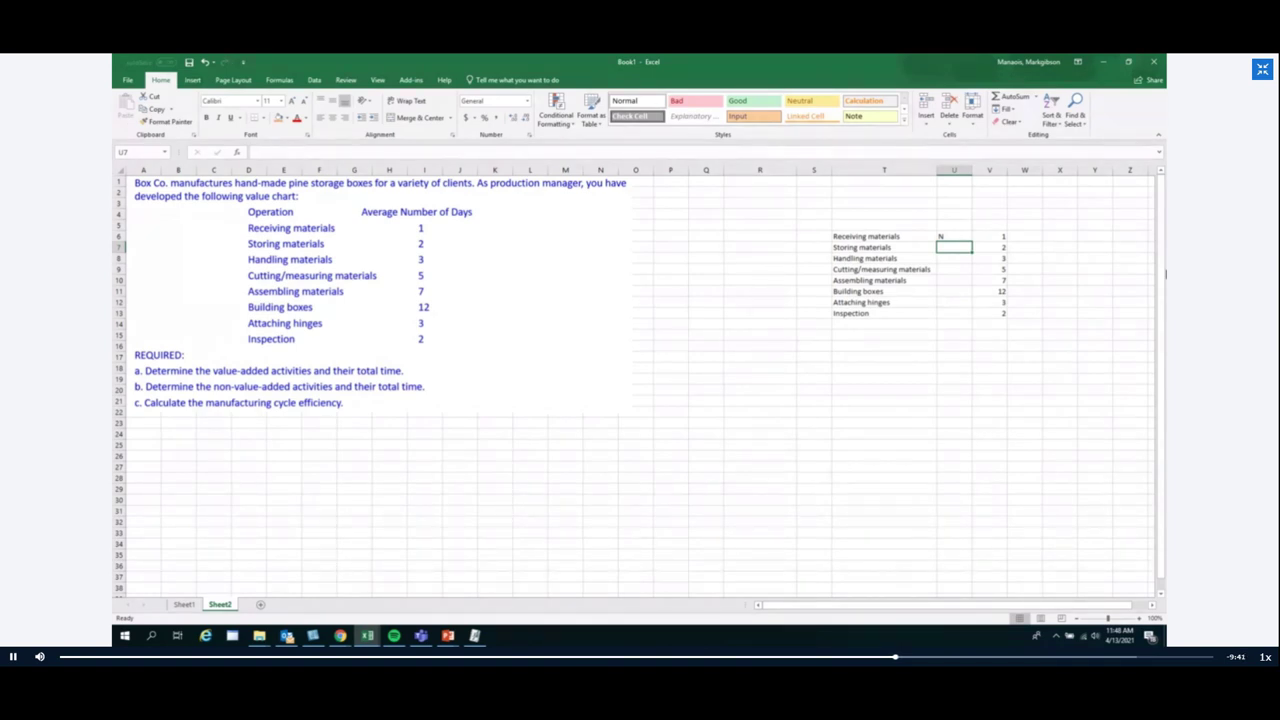
{"action": "type", "text": "N"}
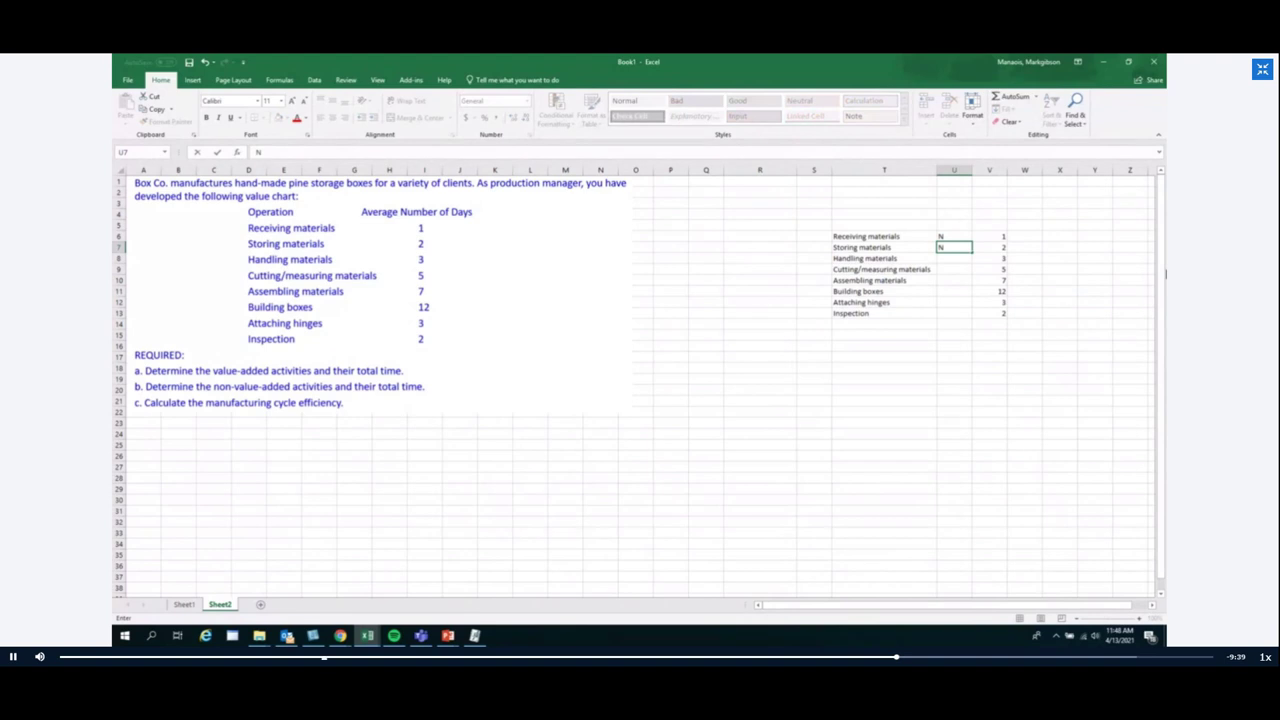
{"action": "key", "text": "Return"}
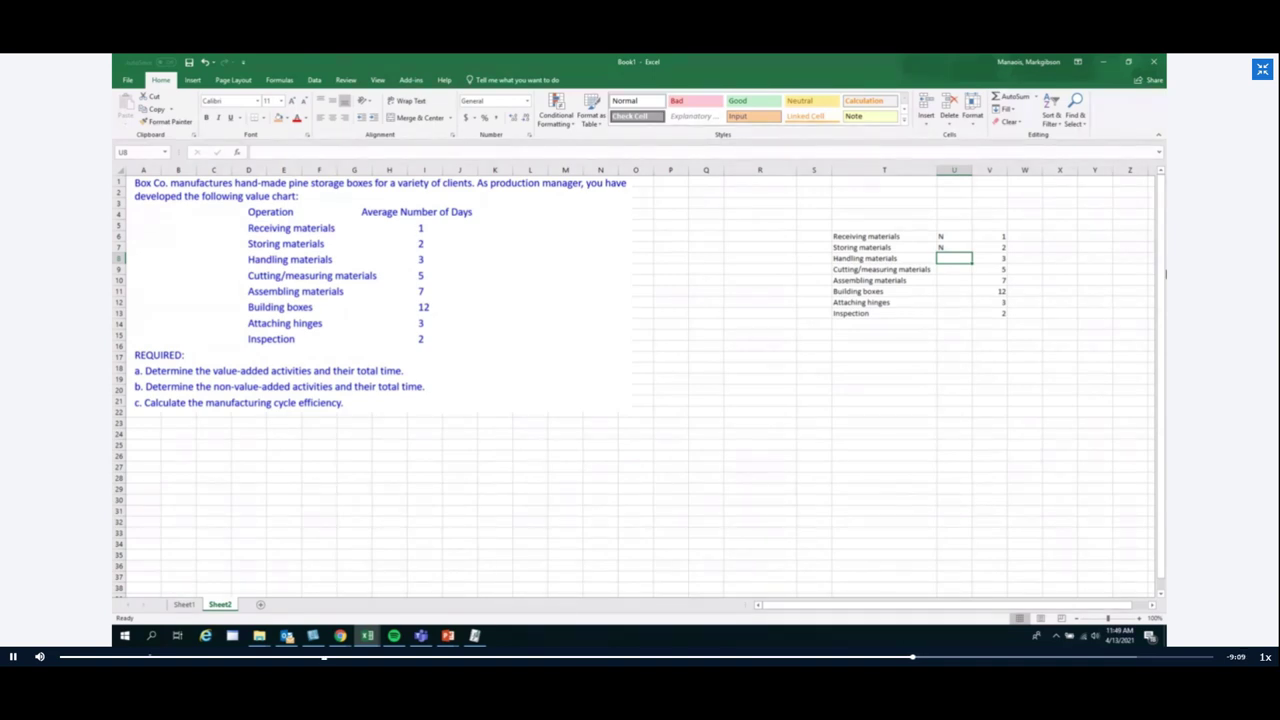
{"action": "type", "text": "N"}
{"action": "key", "text": "Return"}
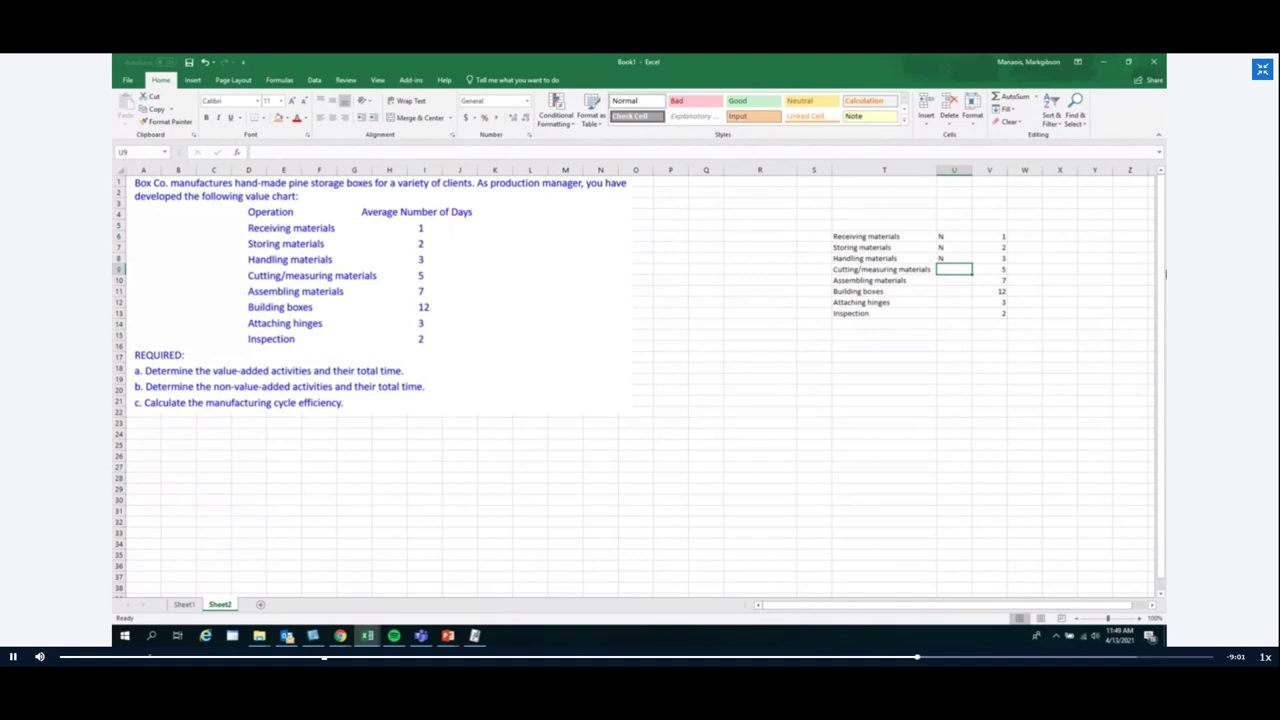
Step: Enter V in U9:U12 for Cutting/measuring materials through Attaching hinges, and N in U13 for Inspection
{"action": "type", "text": "V"}
{"action": "key", "text": "Return"}
{"action": "type", "text": "V"}
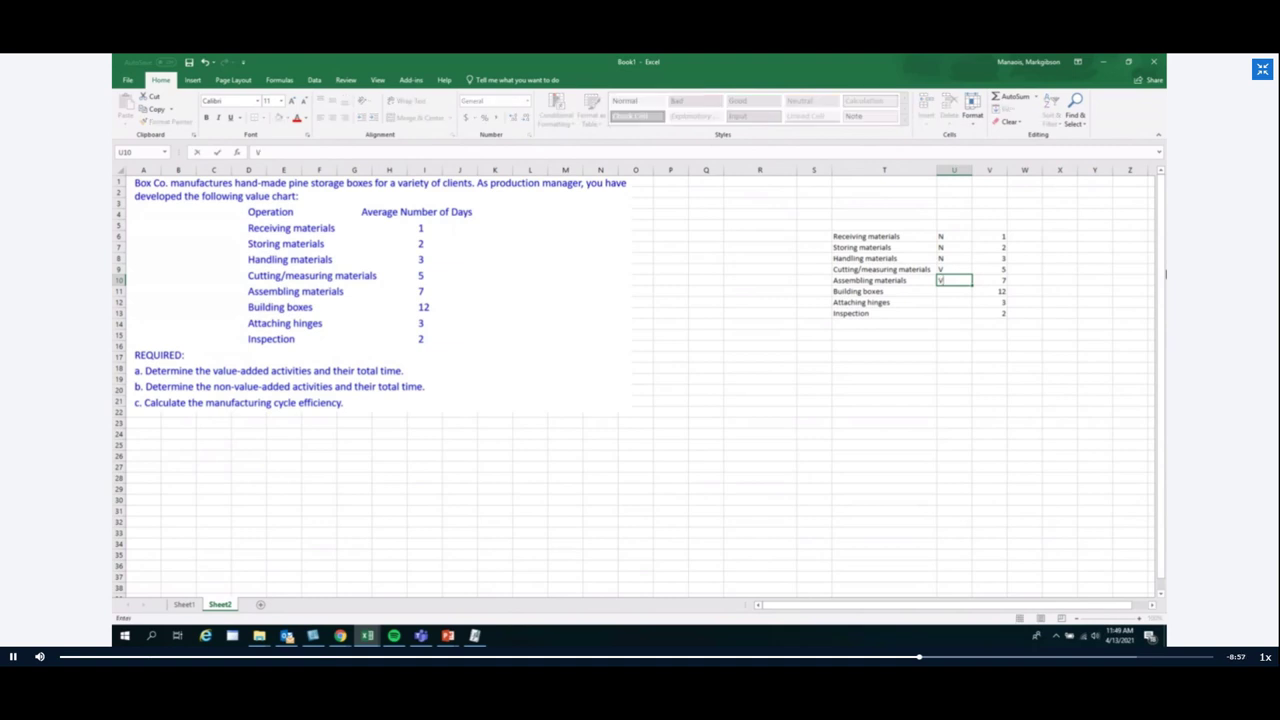
{"action": "key", "text": "Return"}
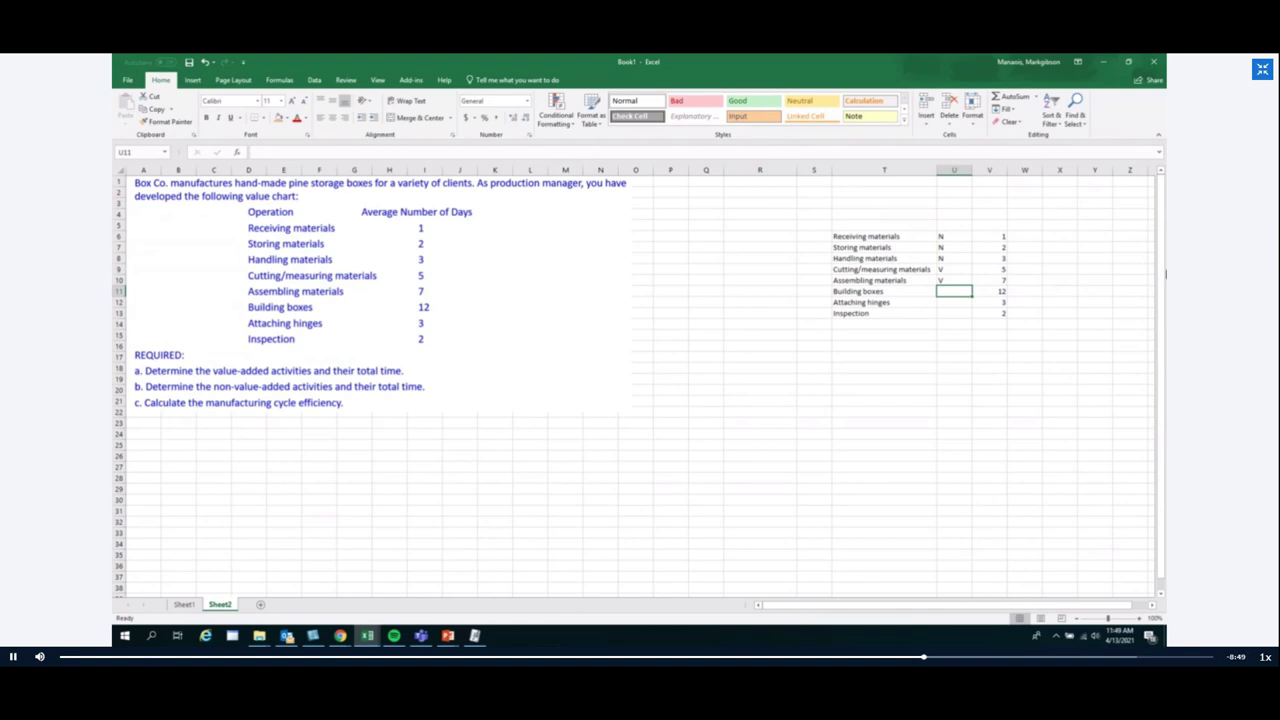
{"action": "type", "text": "V"}
{"action": "key", "text": "Return"}
{"action": "type", "text": "V"}
{"action": "key", "text": "Return"}
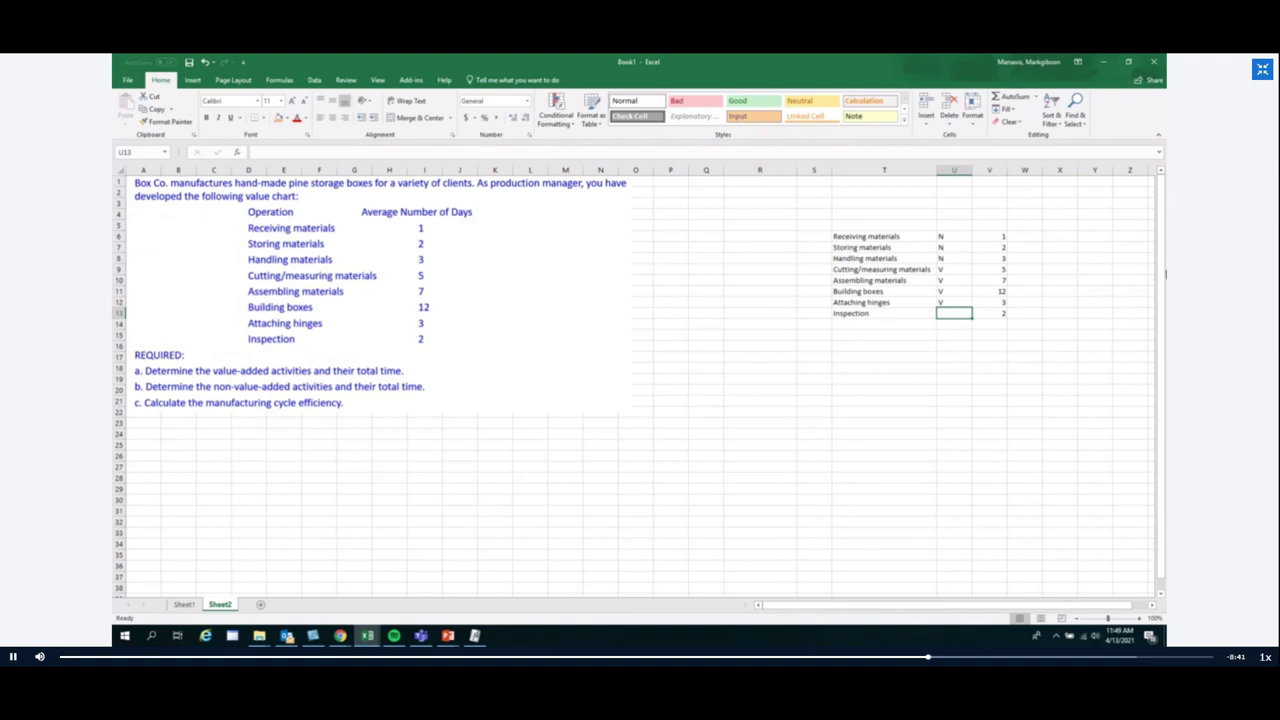
{"action": "type", "text": "N"}
{"action": "key", "text": "Return"}
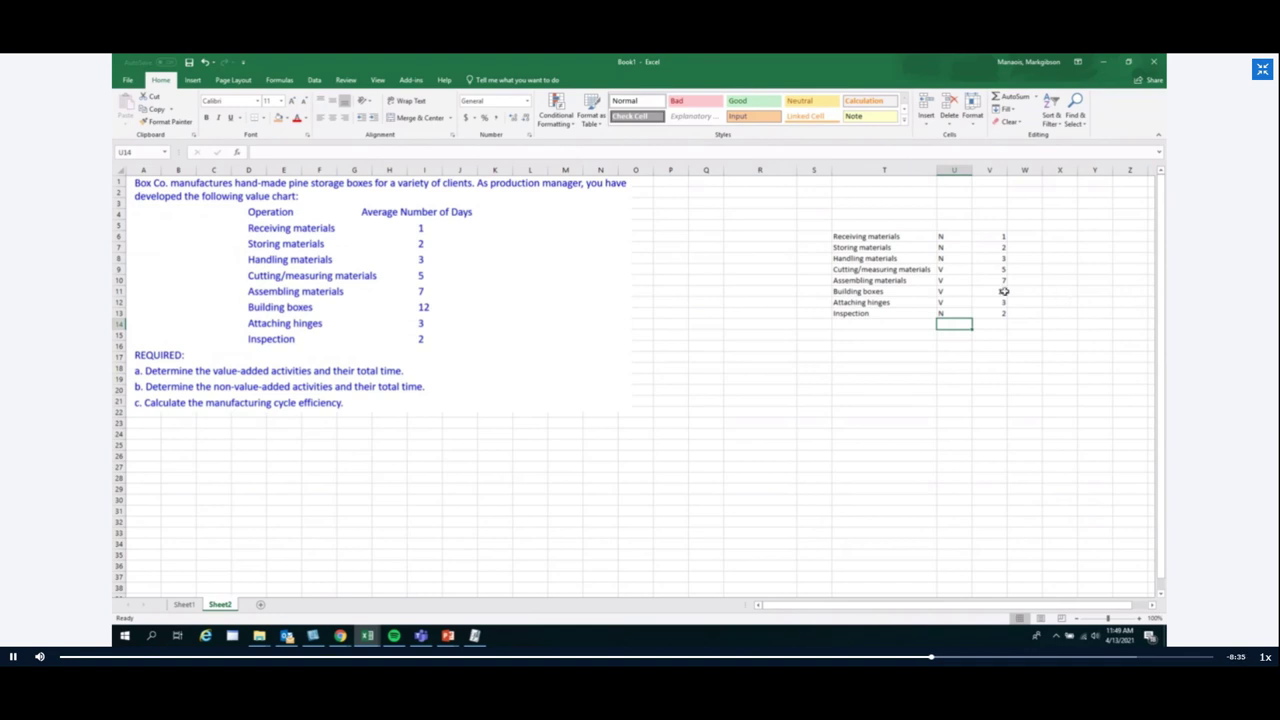
Step: Colour the value-added day counts in V9:V12 red and check the non-value-added day counts in V6:V8 and V13
{"action": "left_click_drag", "start_coordinate": [988, 270], "coordinate": [993, 303]}
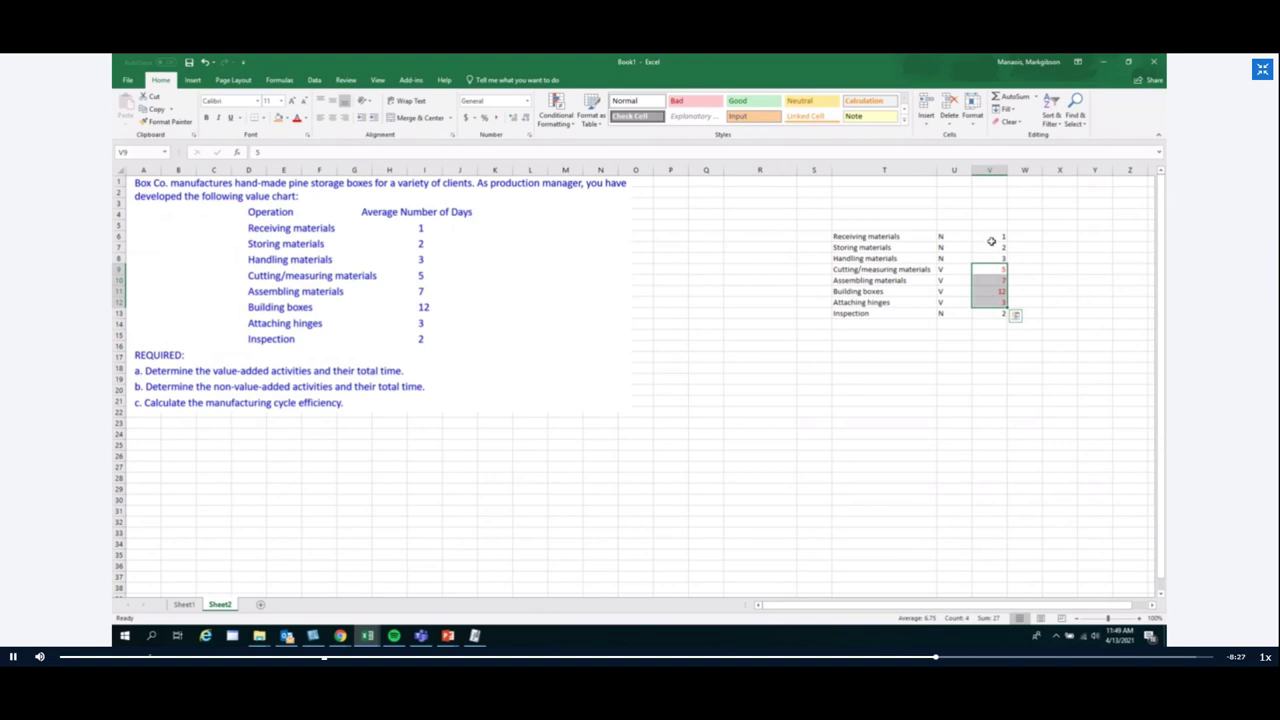
{"action": "left_click_drag", "start_coordinate": [997, 238], "coordinate": [998, 258]}
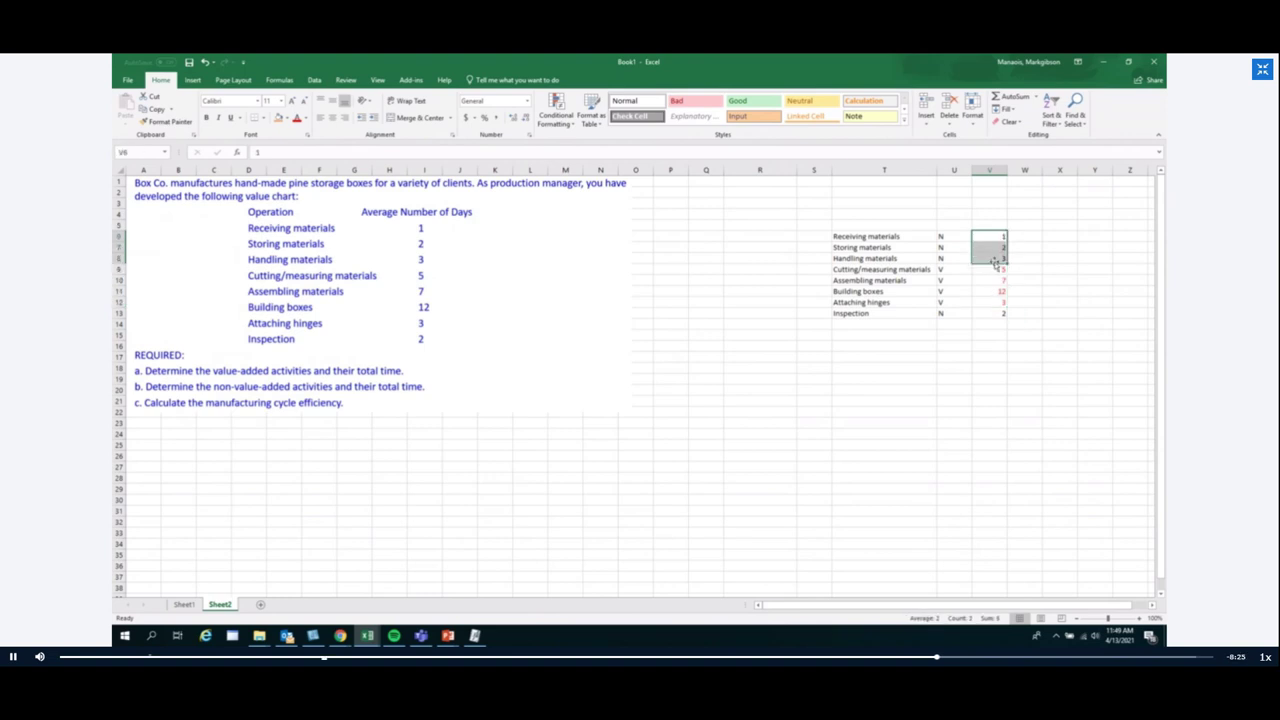
{"action": "left_click", "coordinate": [998, 315], "text": "ctrl"}
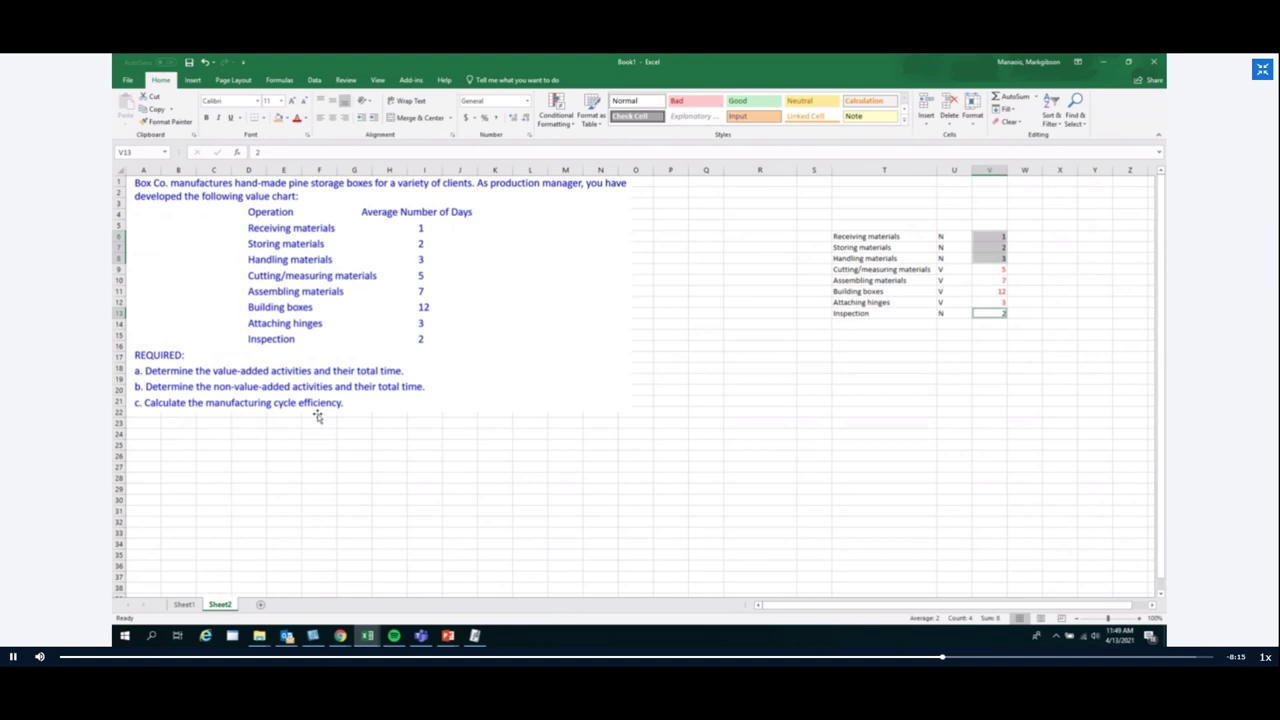
{"action": "left_click", "coordinate": [770, 400]}
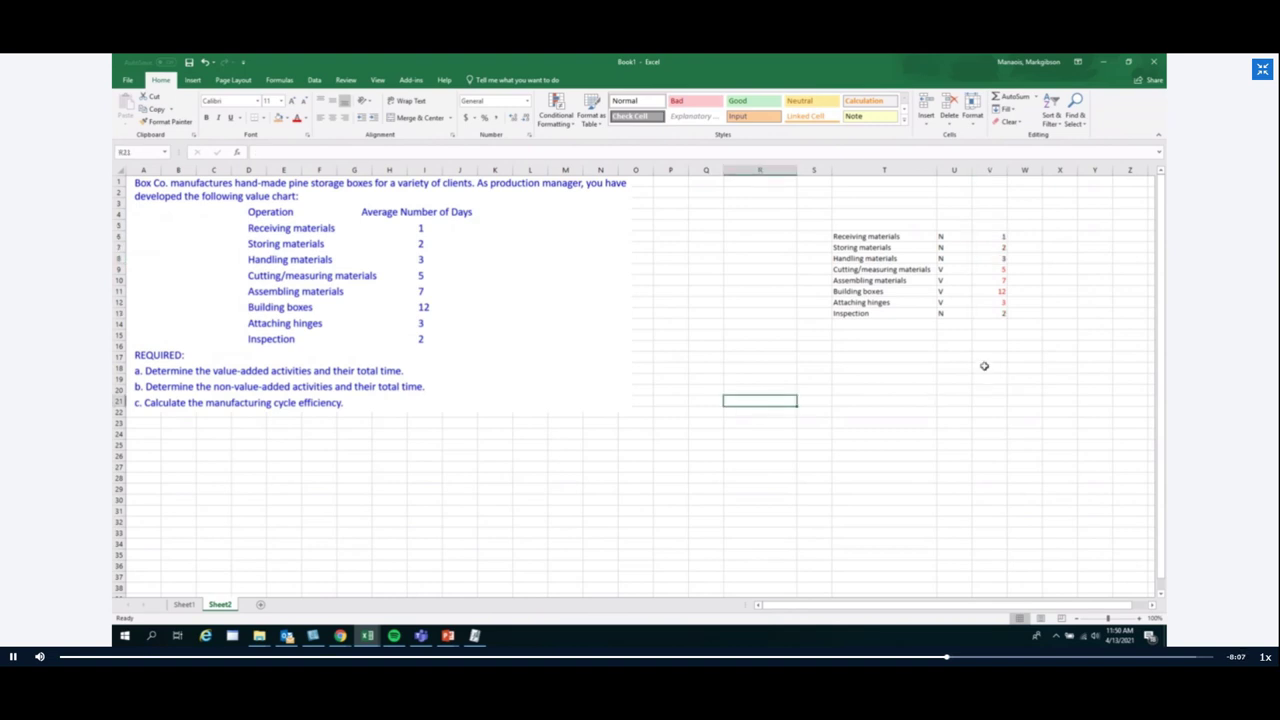
Step: Total all the operations' day counts with a sum in V15
{"action": "left_click", "coordinate": [997, 333]}
{"action": "key", "text": "alt+equal"}
{"action": "key", "text": "Return"}
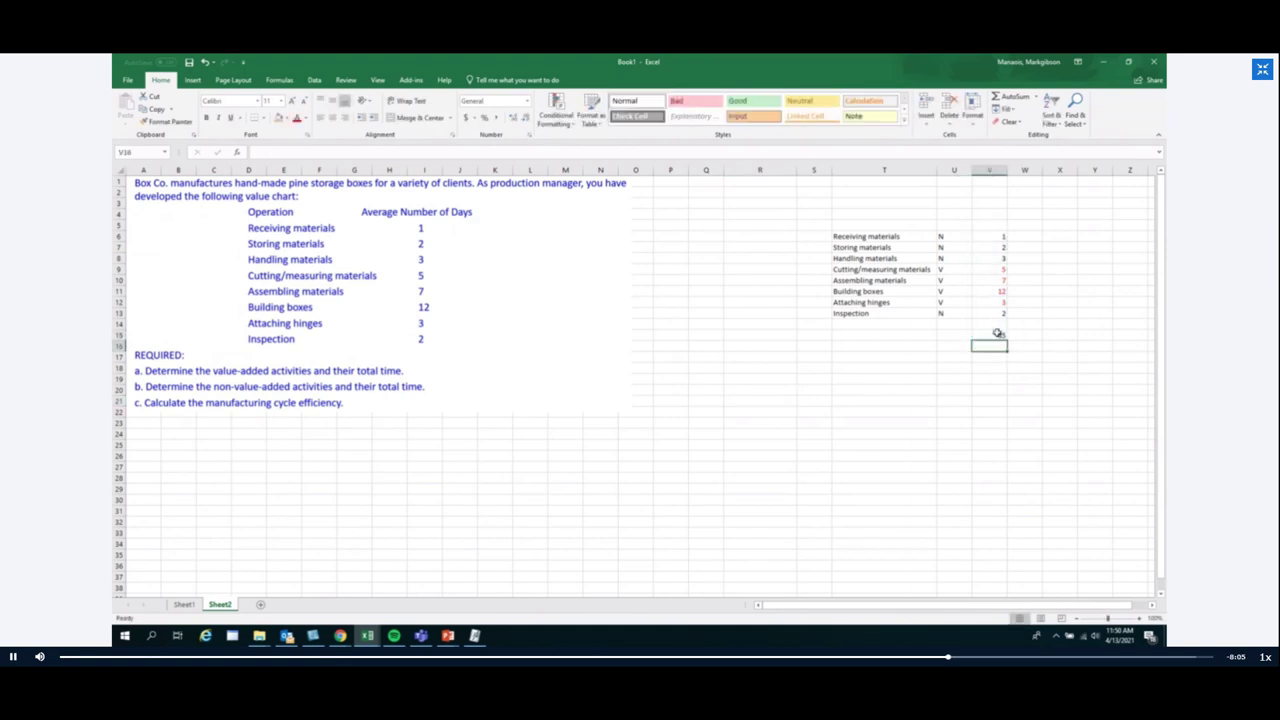
Step: Enter the labels "MCE" in T18, "Value adding" in T20 and "Total lead time" in T21
{"action": "left_click", "coordinate": [875, 368]}
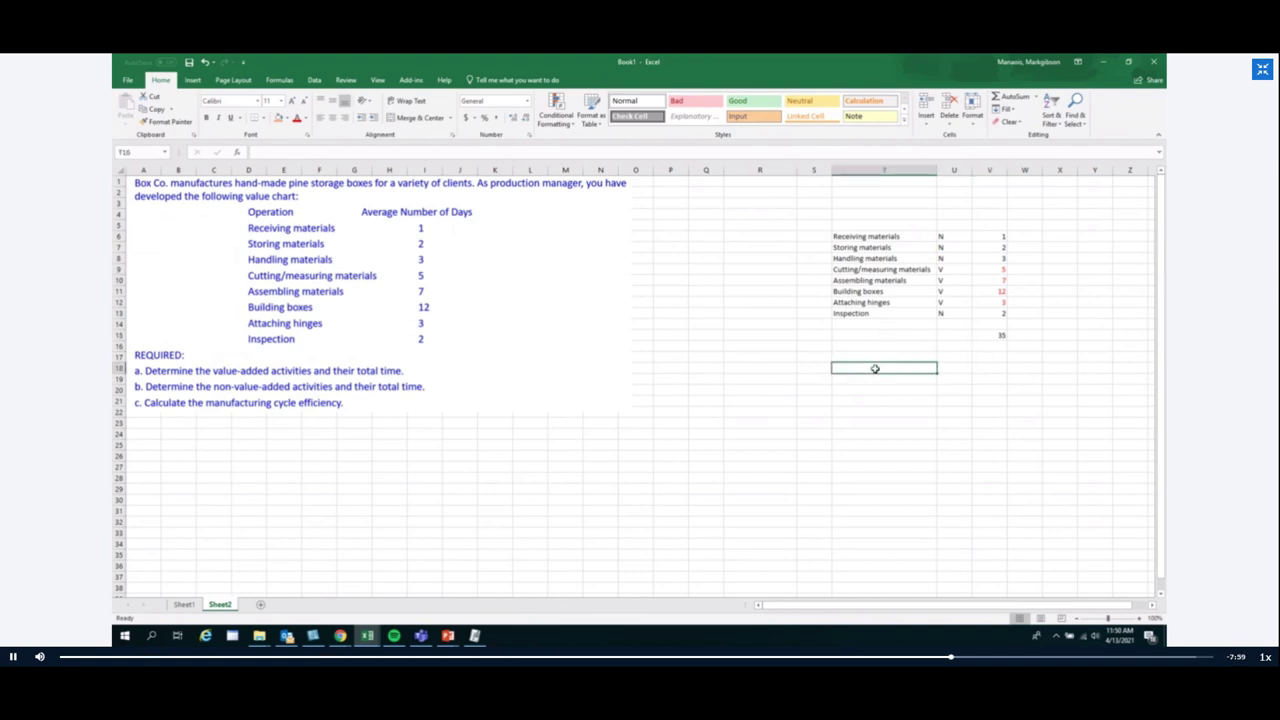
{"action": "type", "text": "MCE"}
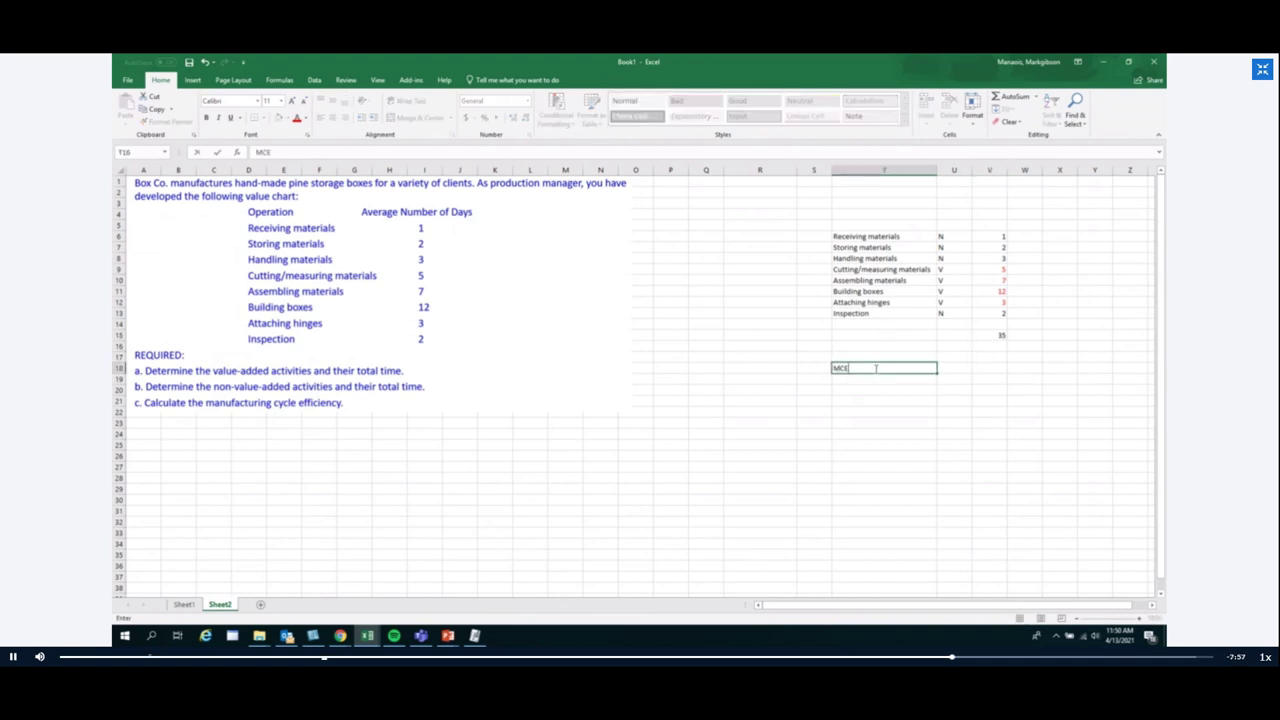
{"action": "key", "text": "Tab"}
{"action": "key", "text": "Return"}
{"action": "key", "text": "Return"}
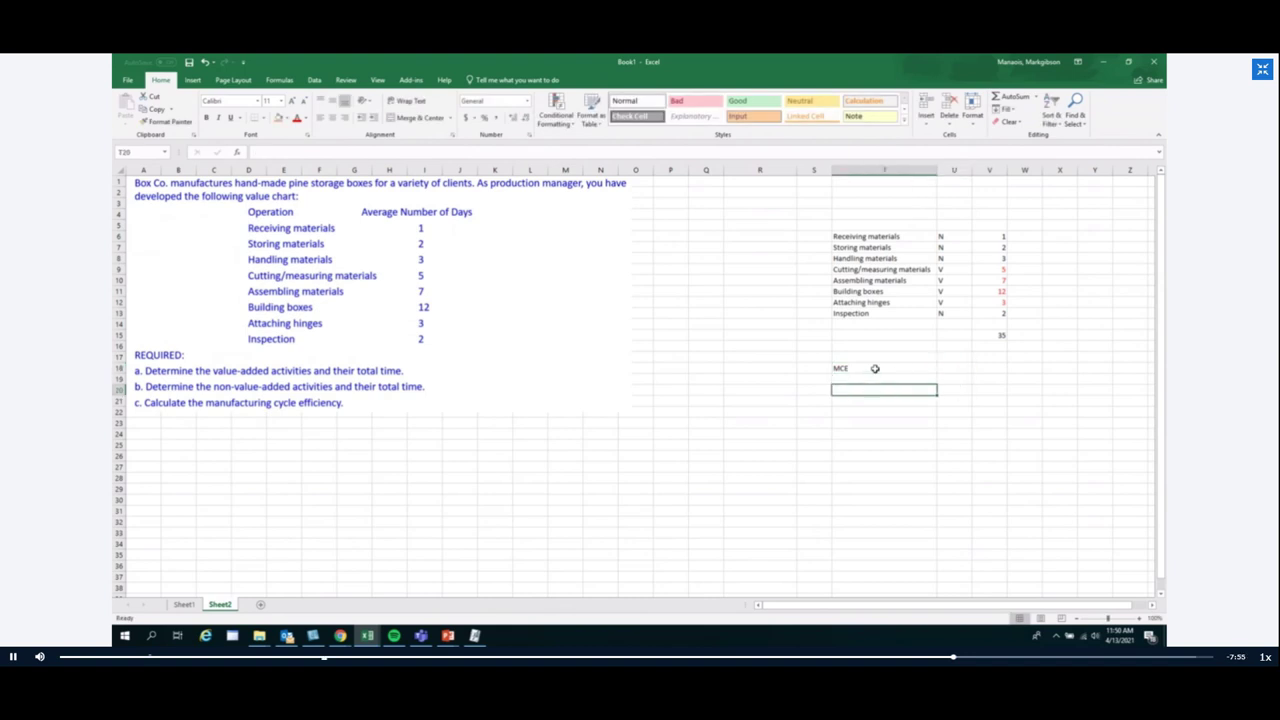
{"action": "type", "text": "Value additin"}
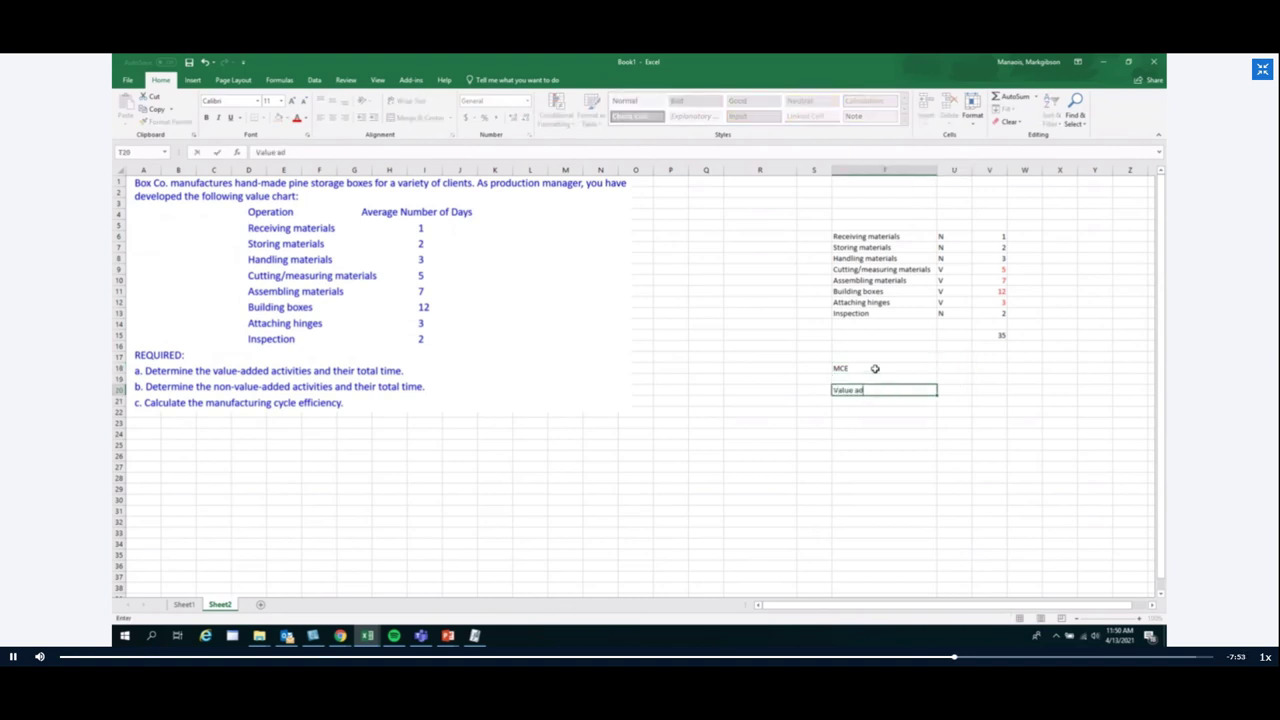
{"action": "key", "text": "BackSpace"}
{"action": "key", "text": "BackSpace"}
{"action": "key", "text": "BackSpace"}
{"action": "type", "text": "ng"}
{"action": "key", "text": "Return"}
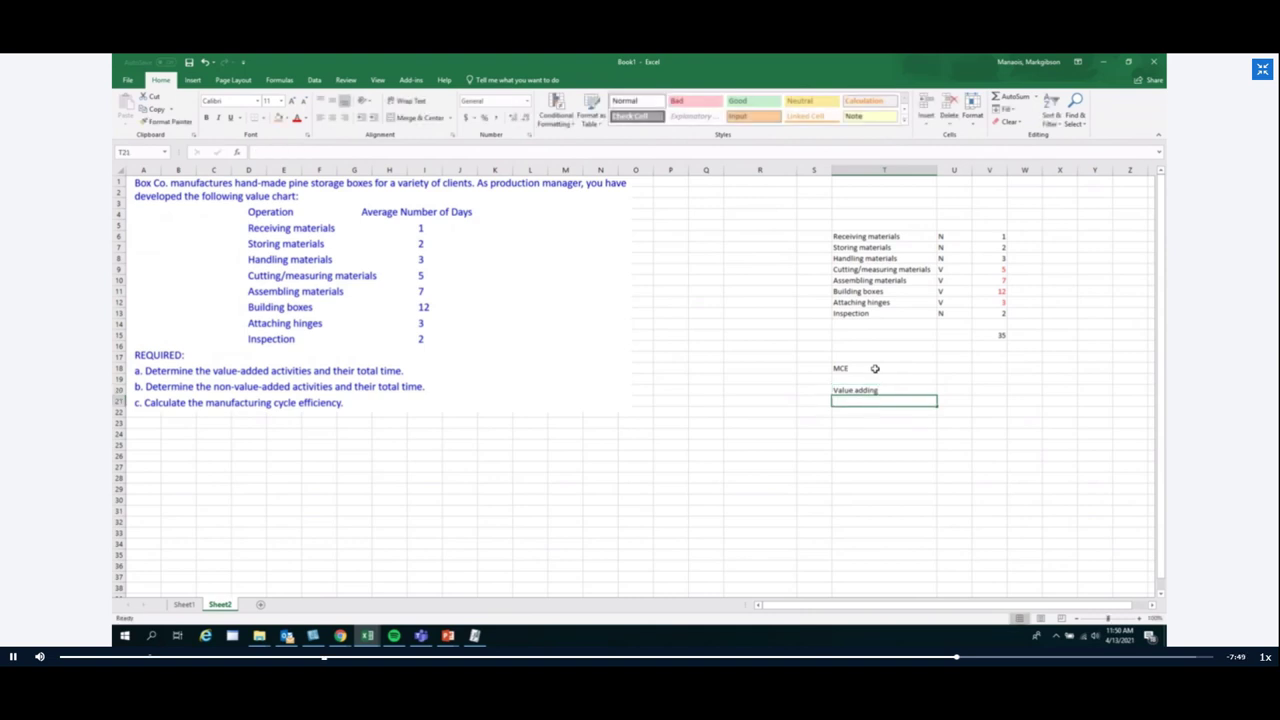
{"action": "type", "text": "Total lead time"}
{"action": "key", "text": "Return"}
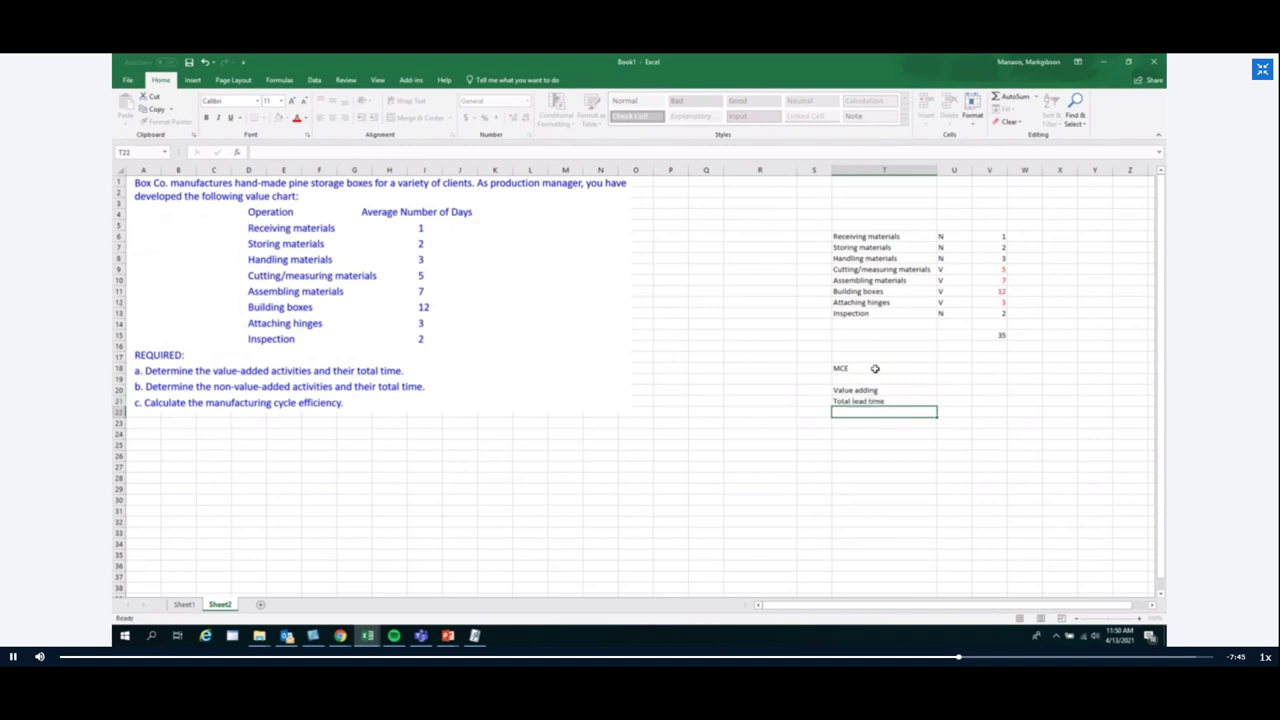
Step: Calculate the value-adding time in U20 as the sum of V9:V12
{"action": "key", "text": "Up"}
{"action": "key", "text": "Up"}
{"action": "key", "text": "Right"}
{"action": "type", "text": "="}
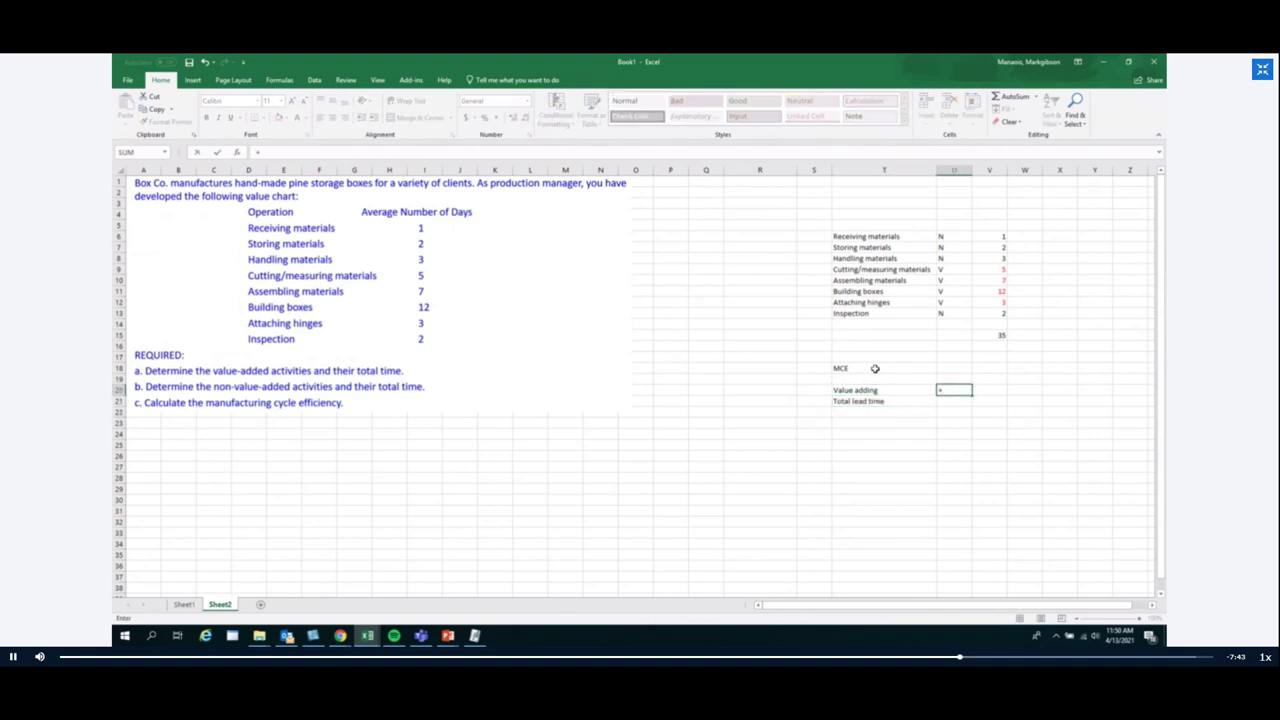
{"action": "type", "text": "sum("}
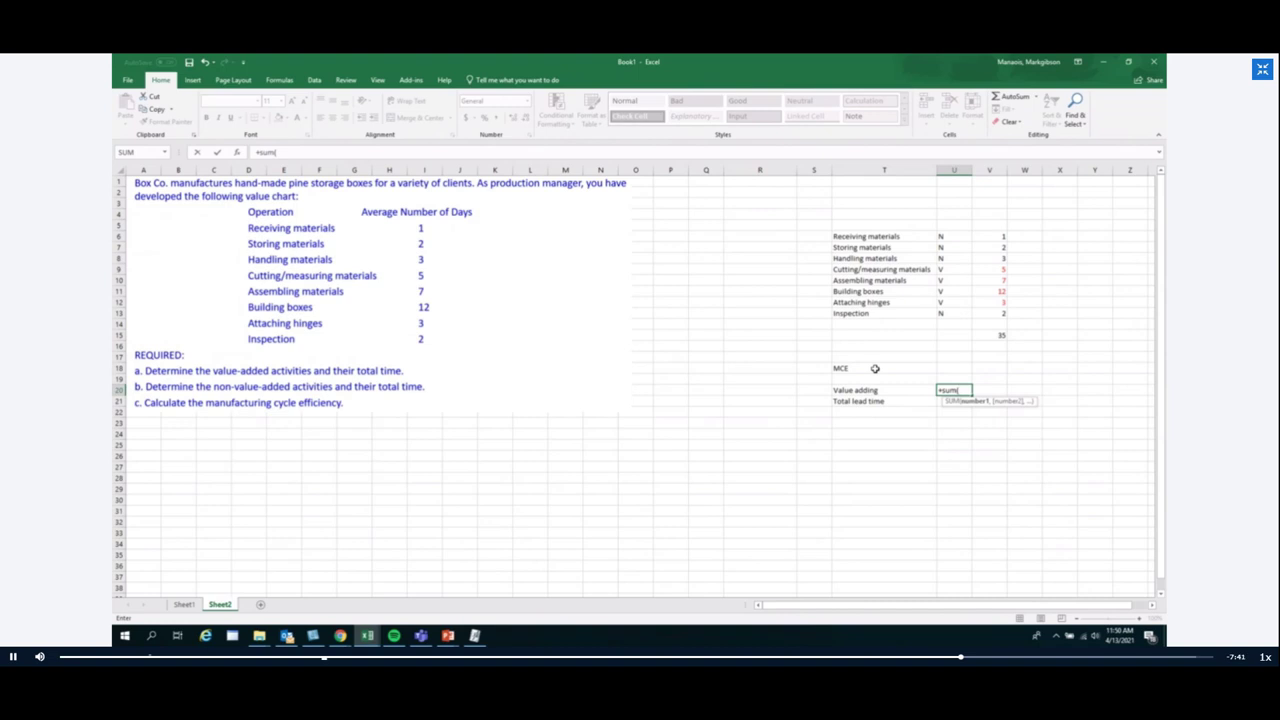
{"action": "left_click_drag", "start_coordinate": [1000, 269], "coordinate": [1006, 303]}
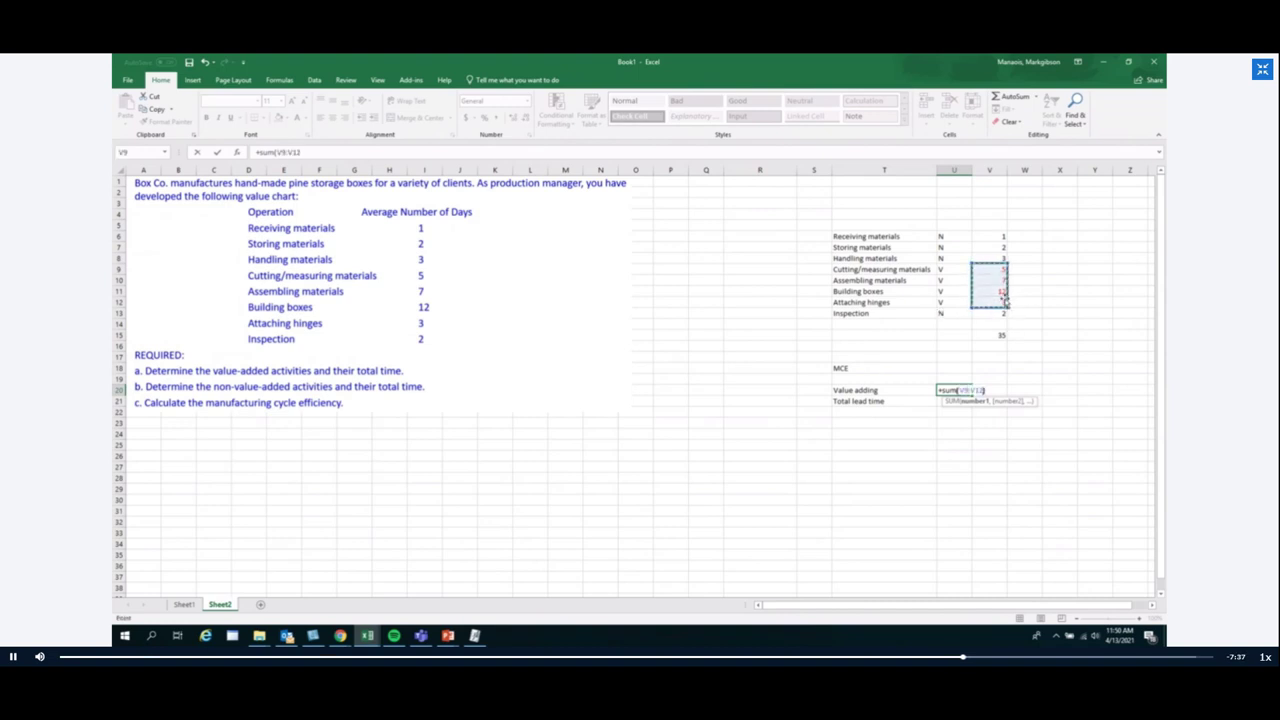
{"action": "key", "text": "Return"}
Step: Link the total lead time in U21 to the total days in V15
{"action": "type", "text": "="}
{"action": "key", "text": "Up"}
{"action": "key", "text": "Up"}
{"action": "key", "text": "Up"}
{"action": "key", "text": "Up"}
{"action": "key", "text": "Up"}
{"action": "key", "text": "Up"}
{"action": "key", "text": "Right"}
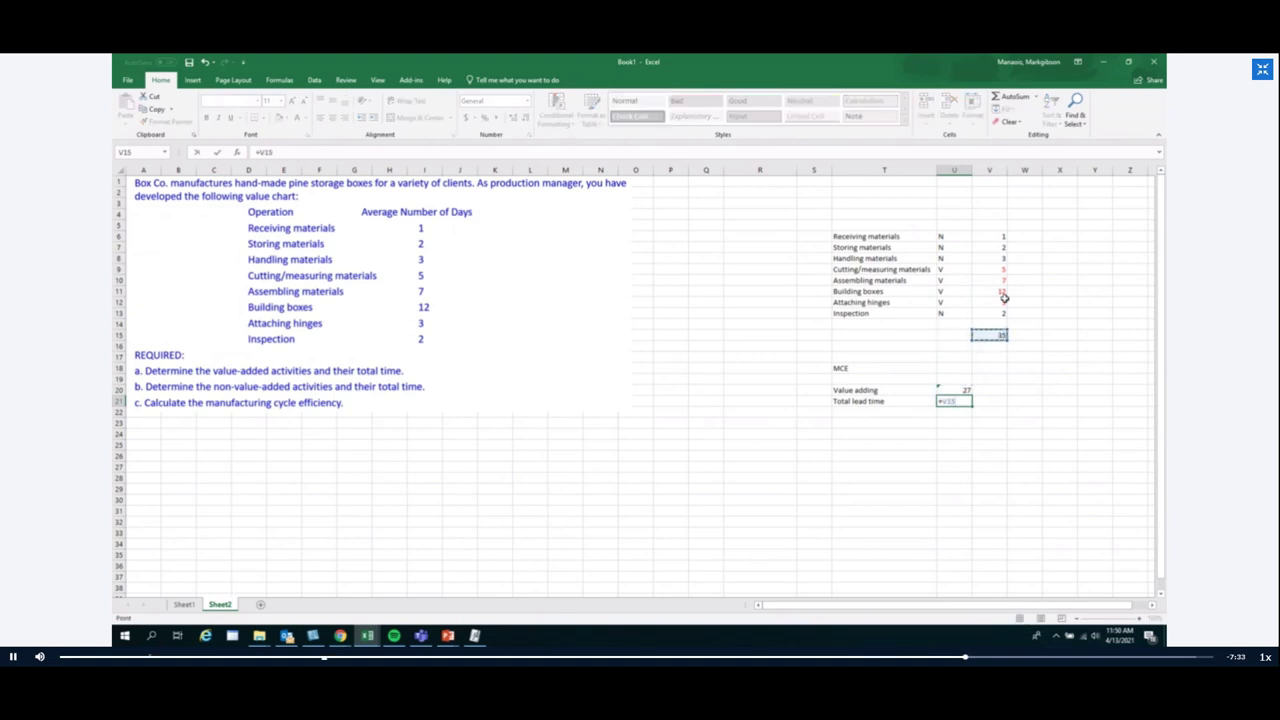
{"action": "key", "text": "Tab"}
Step: Calculate the manufacturing cycle efficiency in V21 by dividing U20 by U21
{"action": "type", "text": "="}
{"action": "key", "text": "Up"}
{"action": "key", "text": "Left"}
{"action": "type", "text": "/"}
{"action": "key", "text": "Left"}
{"action": "key", "text": "Return"}
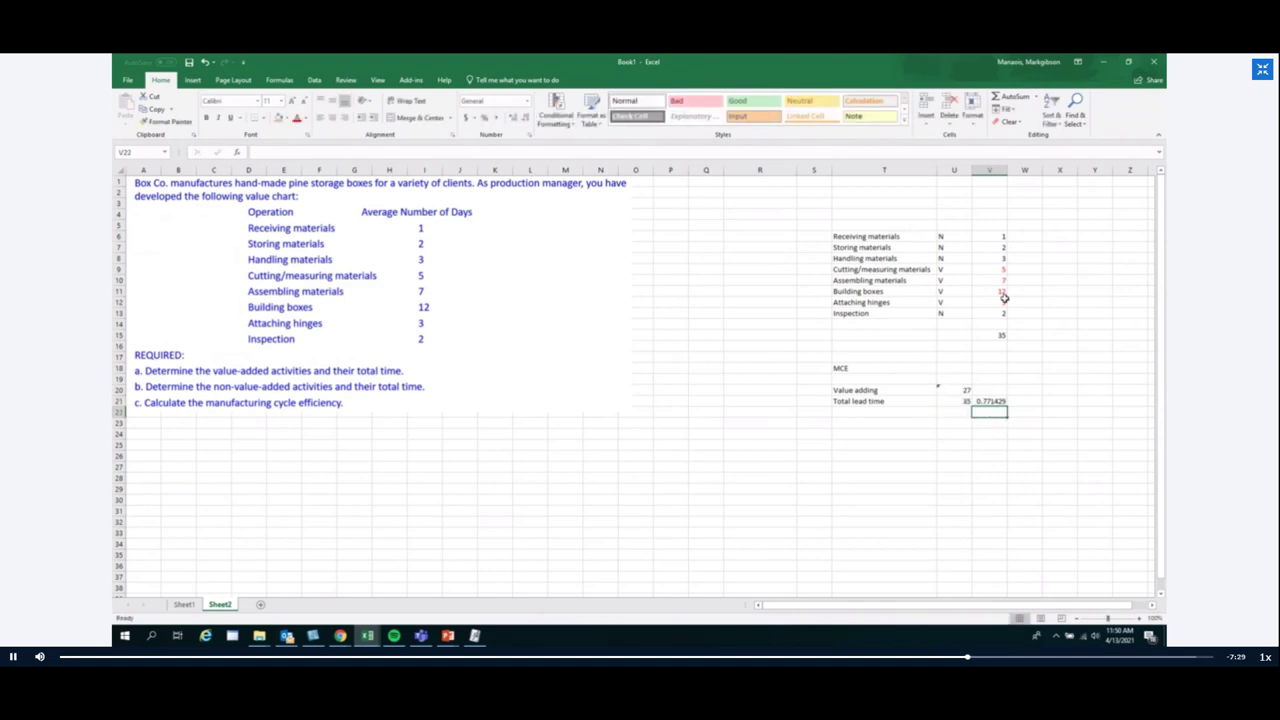
Step: Format the efficiency ratio in V21 as a percentage with two decimal places
{"action": "left_click", "coordinate": [1000, 402]}
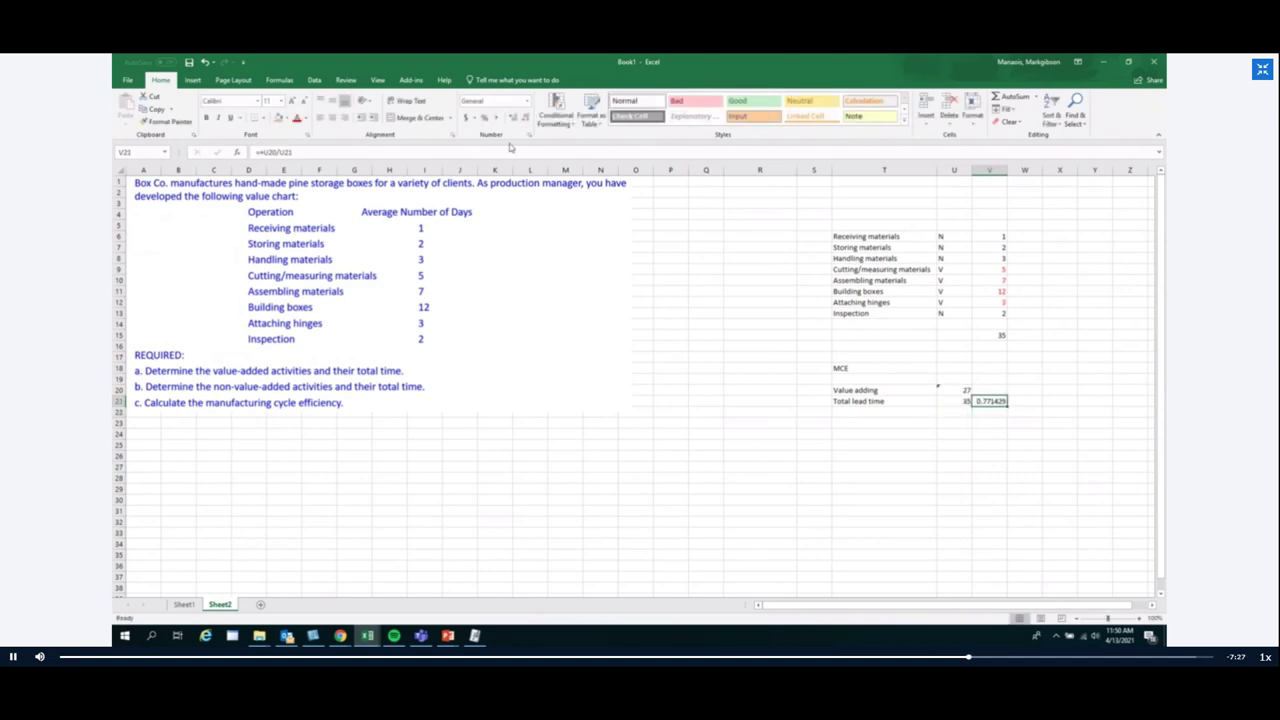
{"action": "left_click", "coordinate": [485, 118]}
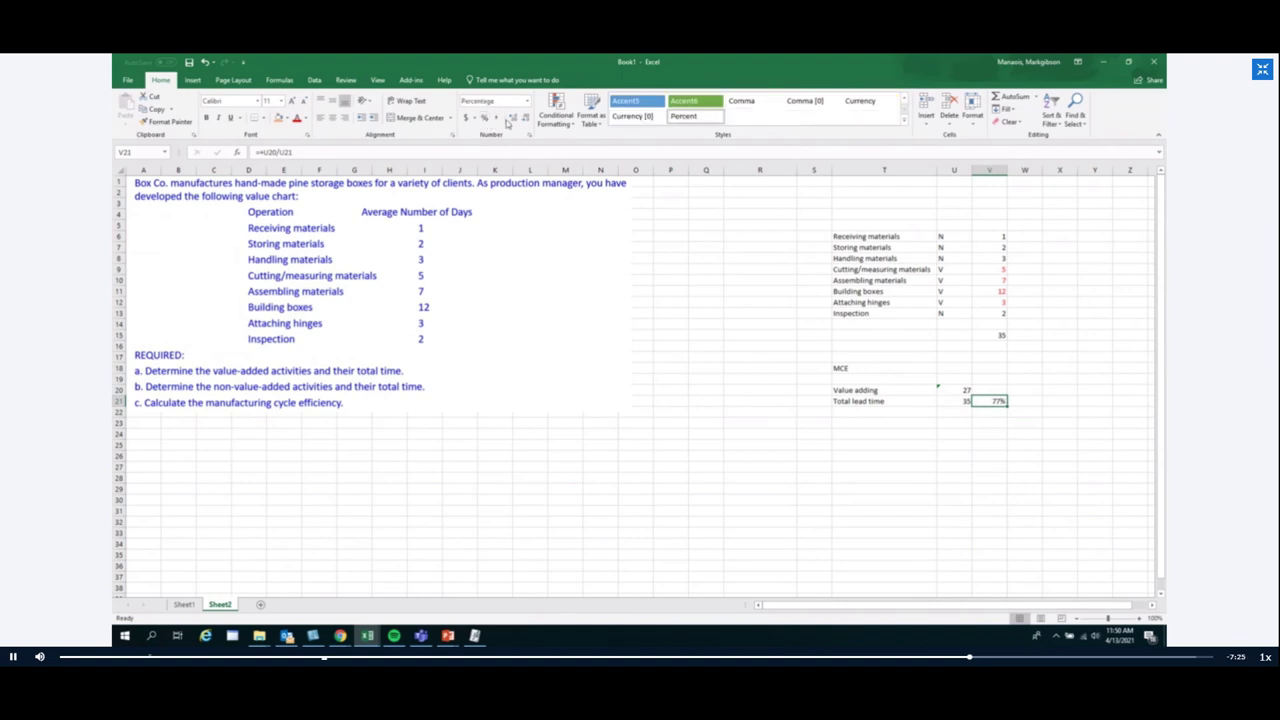
{"action": "left_click", "coordinate": [511, 118]}
{"action": "left_click", "coordinate": [511, 118]}
{"action": "left_click", "coordinate": [826, 434]}
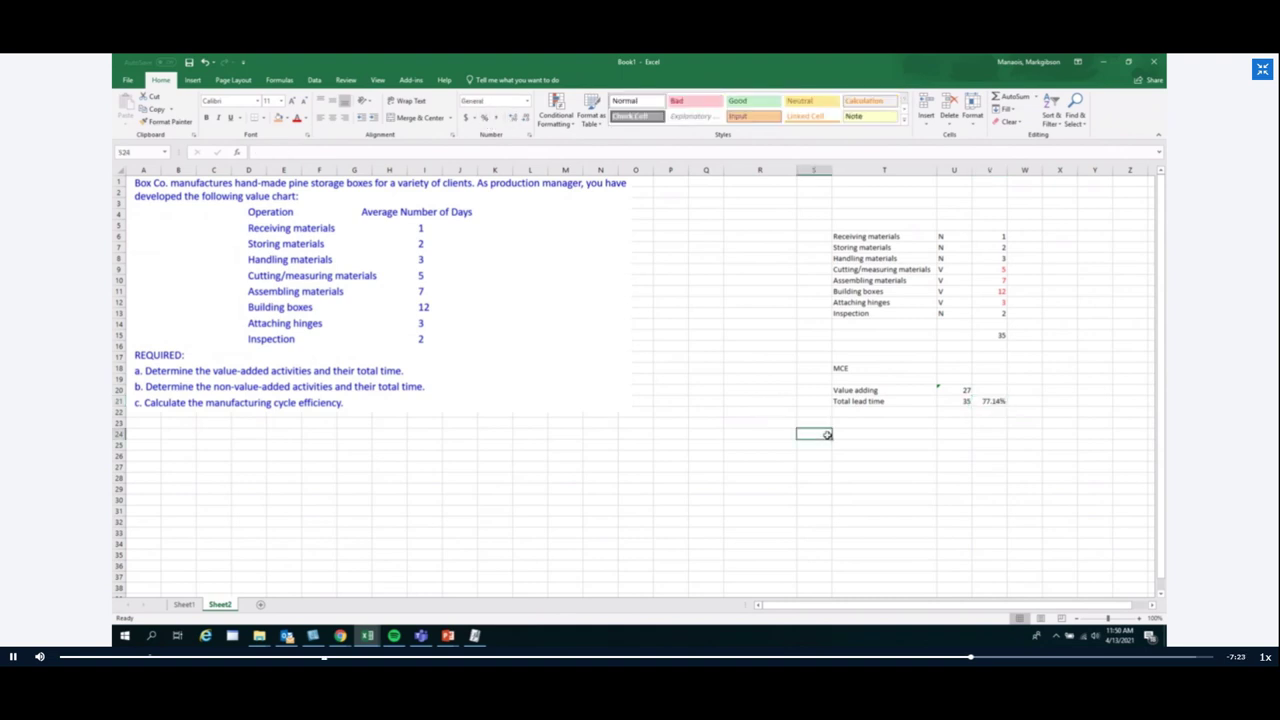
Step: Label the efficiency percentage as "Value adding" in W21
{"action": "left_click", "coordinate": [1033, 402]}
{"action": "type", "text": "Val"}
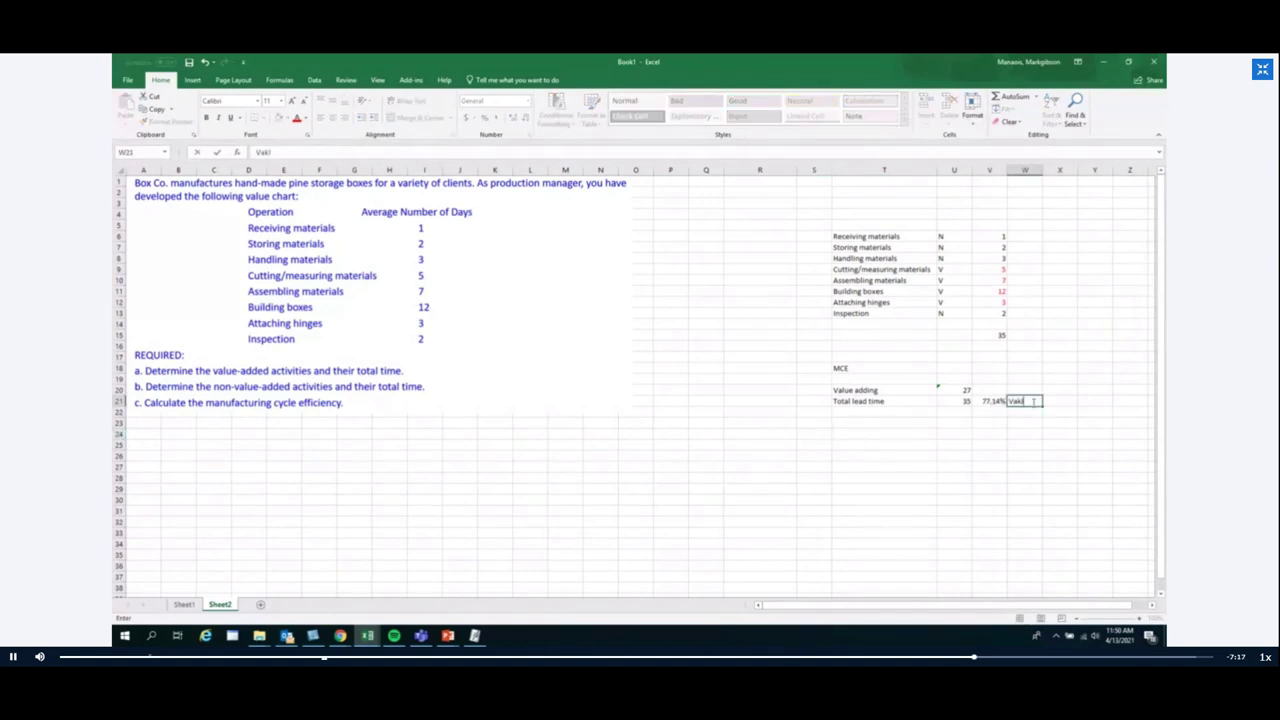
{"action": "type", "text": "ue adding"}
{"action": "key", "text": "Return"}
Step: Calculate the non-value-adding share in V22 as 100% minus V21
{"action": "key", "text": "Left"}
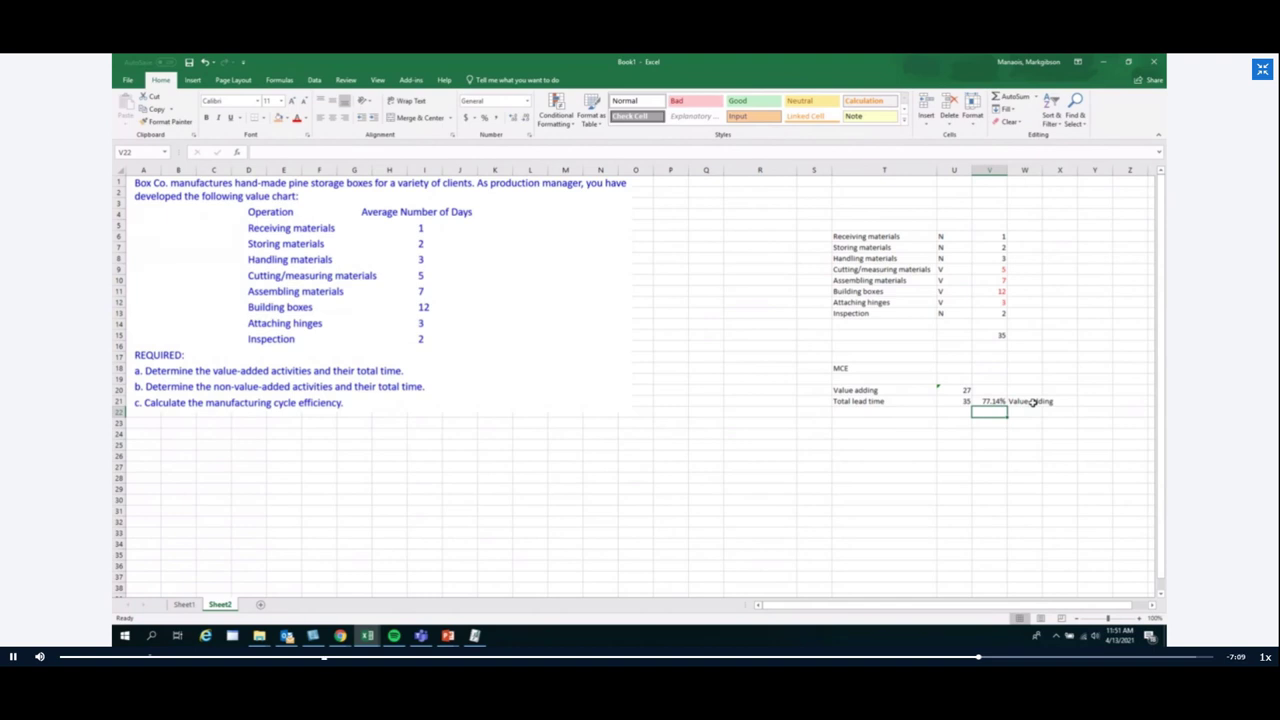
{"action": "type", "text": "=100%-"}
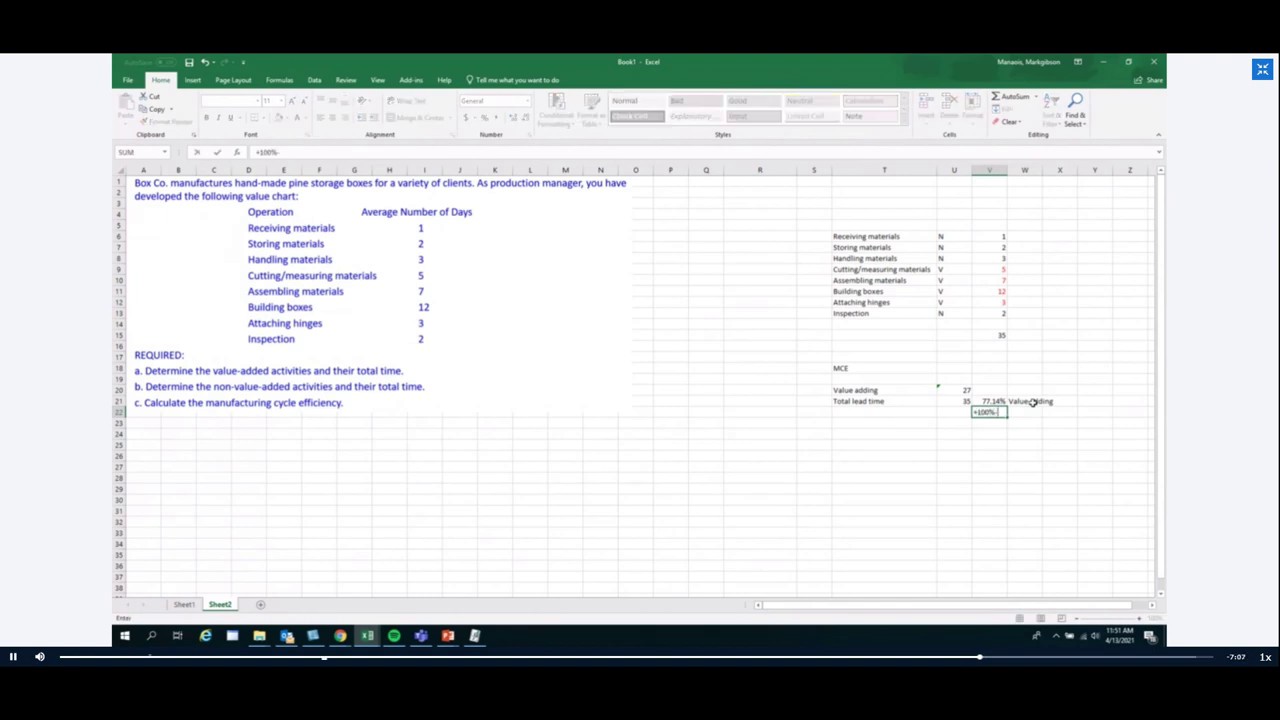
{"action": "key", "text": "Up"}
{"action": "key", "text": "Return"}
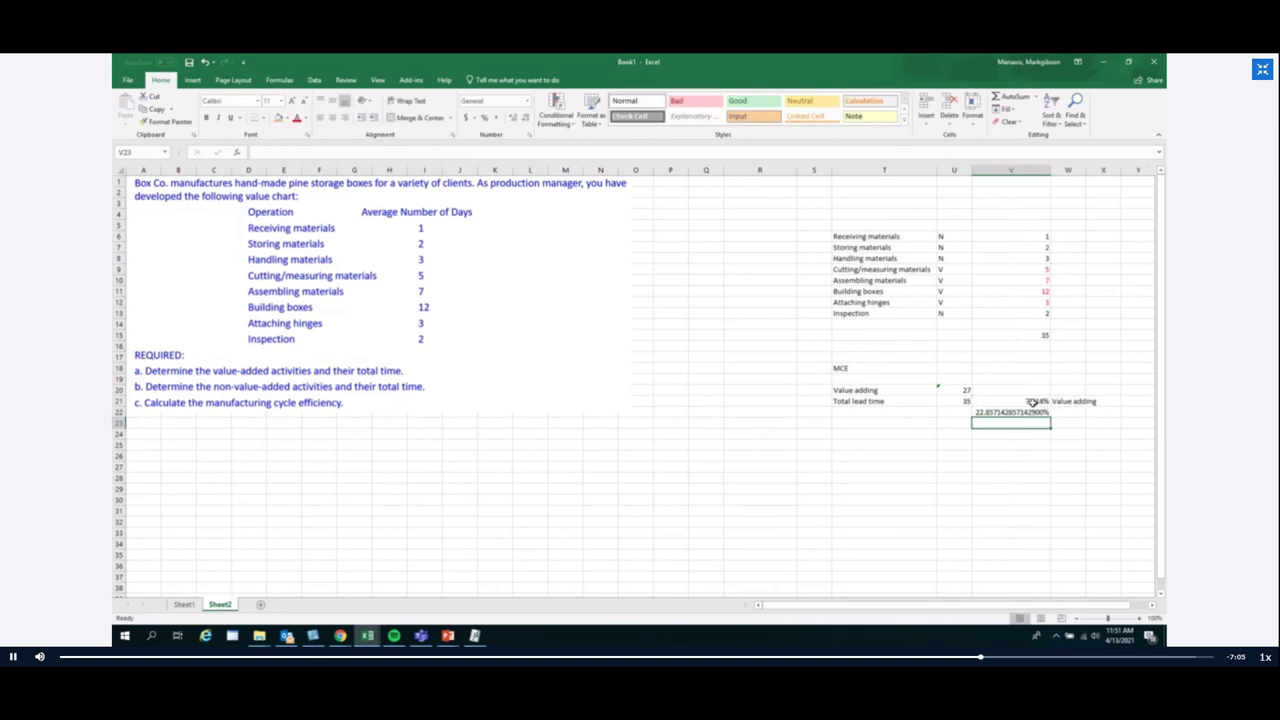
Step: Label the percentage in V22 as "Non value adding" in W22
{"action": "key", "text": "Up"}
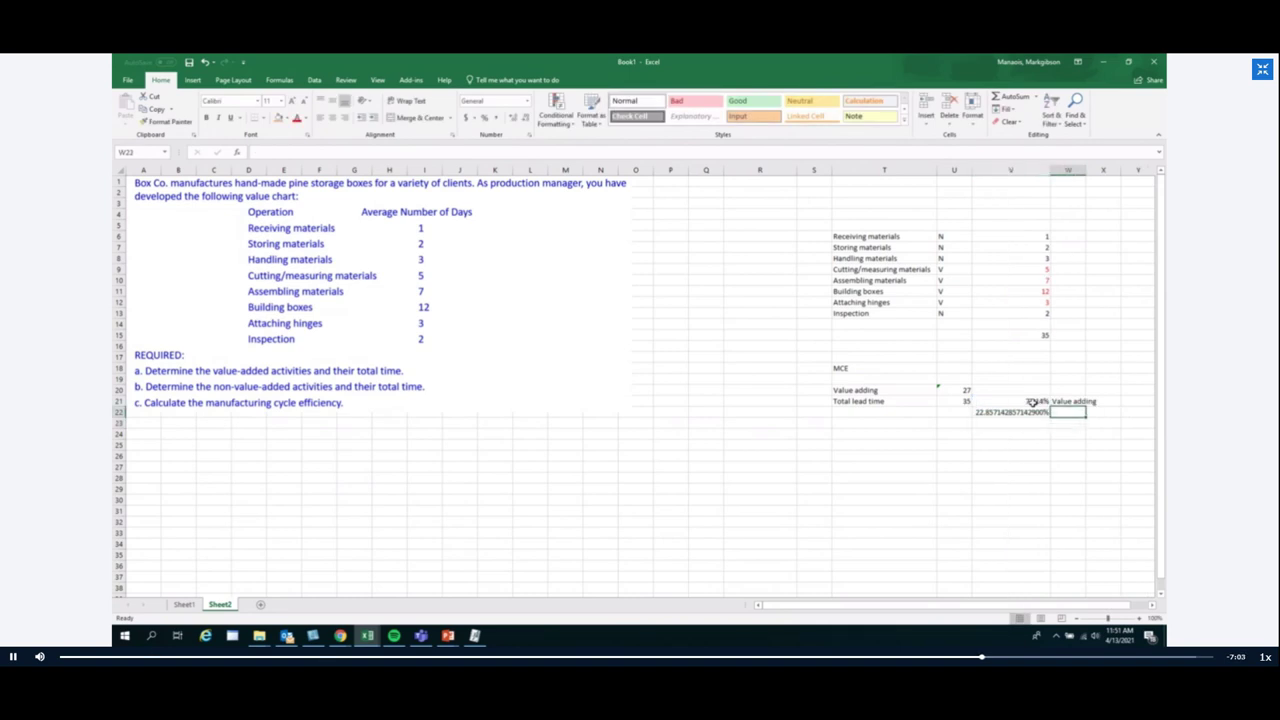
{"action": "type", "text": "Non val"}
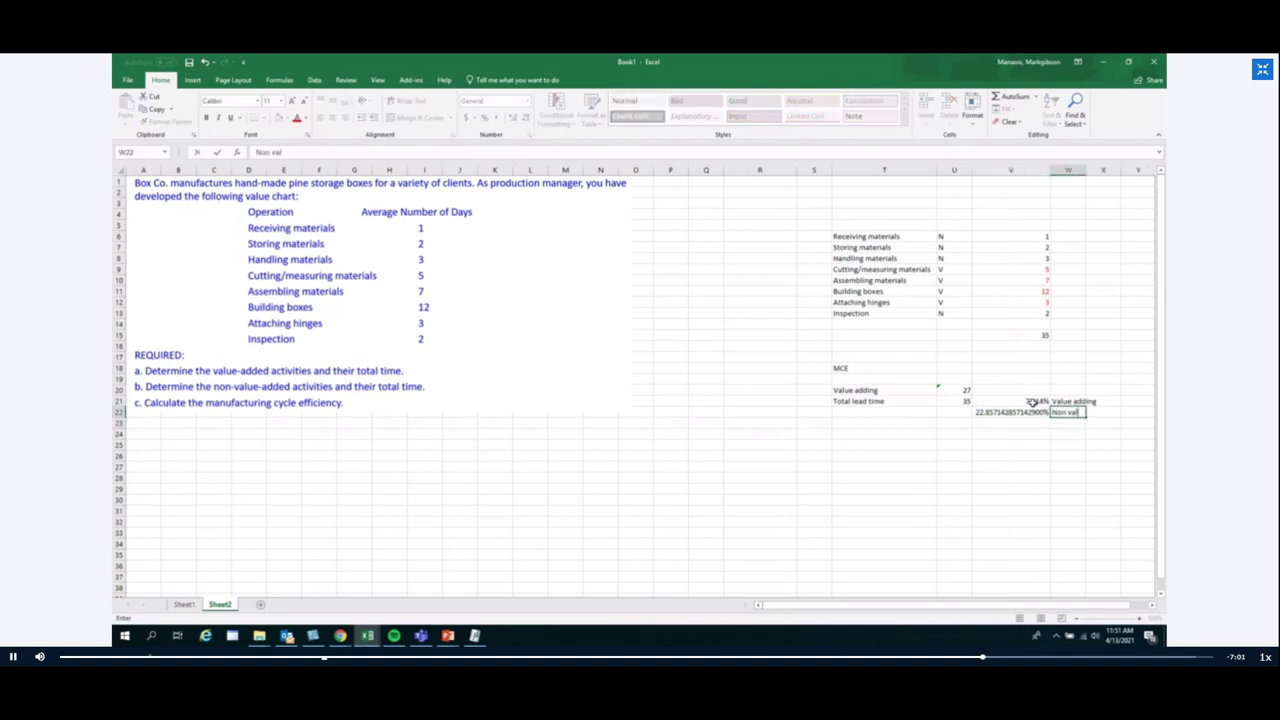
{"action": "type", "text": "ue adding"}
{"action": "key", "text": "Return"}
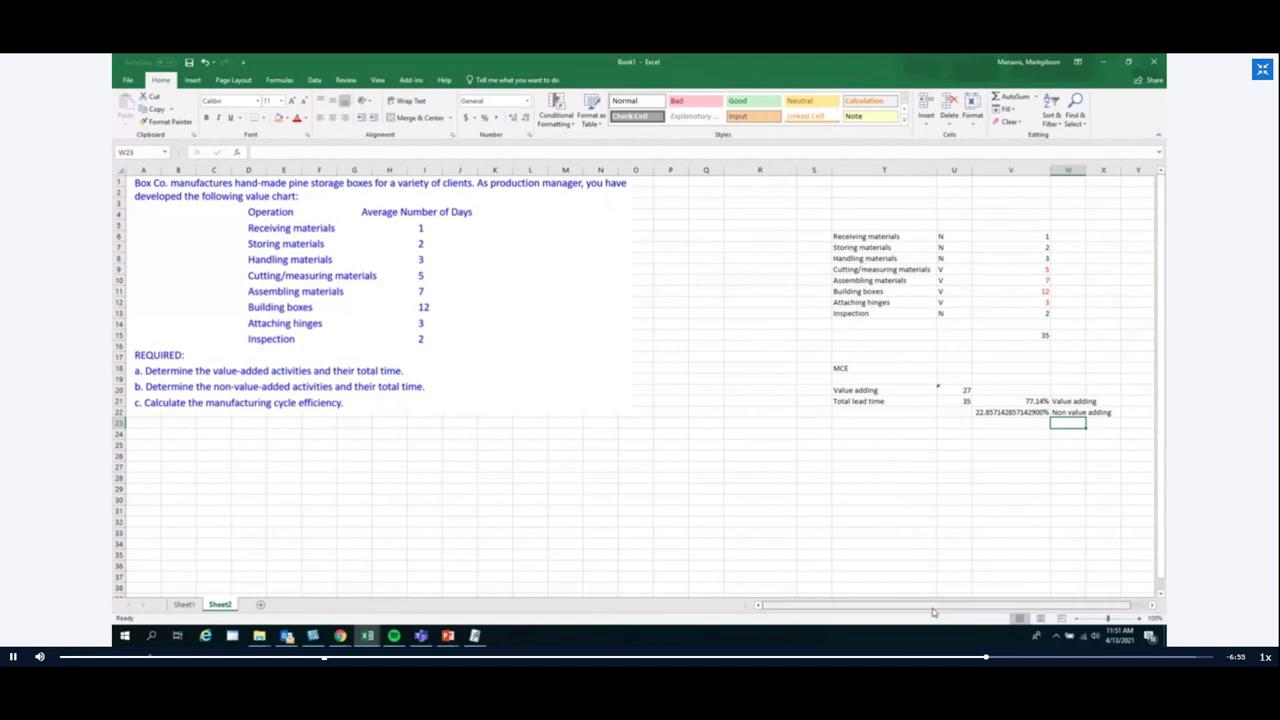
{"action": "scroll", "coordinate": [932, 611], "scroll_direction": "right", "scroll_amount": 1}
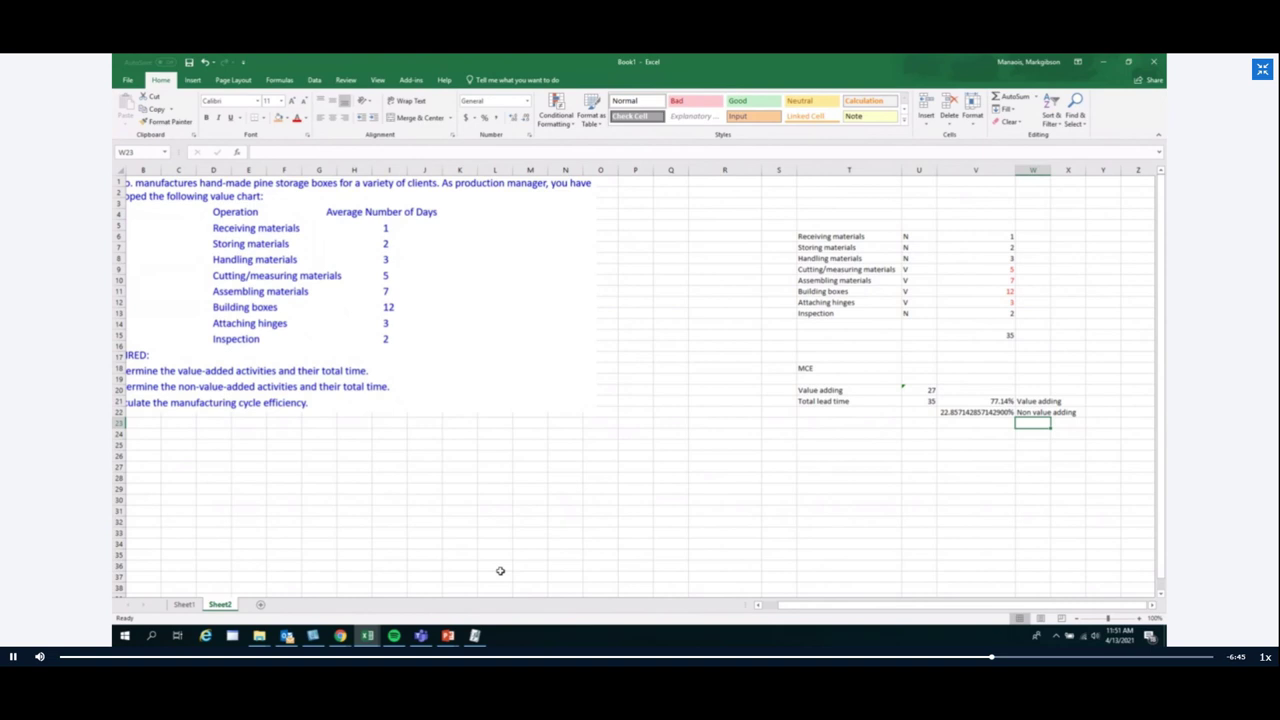
Step: Switch to the Balanced Scorecards presentation in PowerPoint and capture the Exercise 3 problem text with Snagit's Region profile
{"action": "mouse_move", "coordinate": [456, 633]}
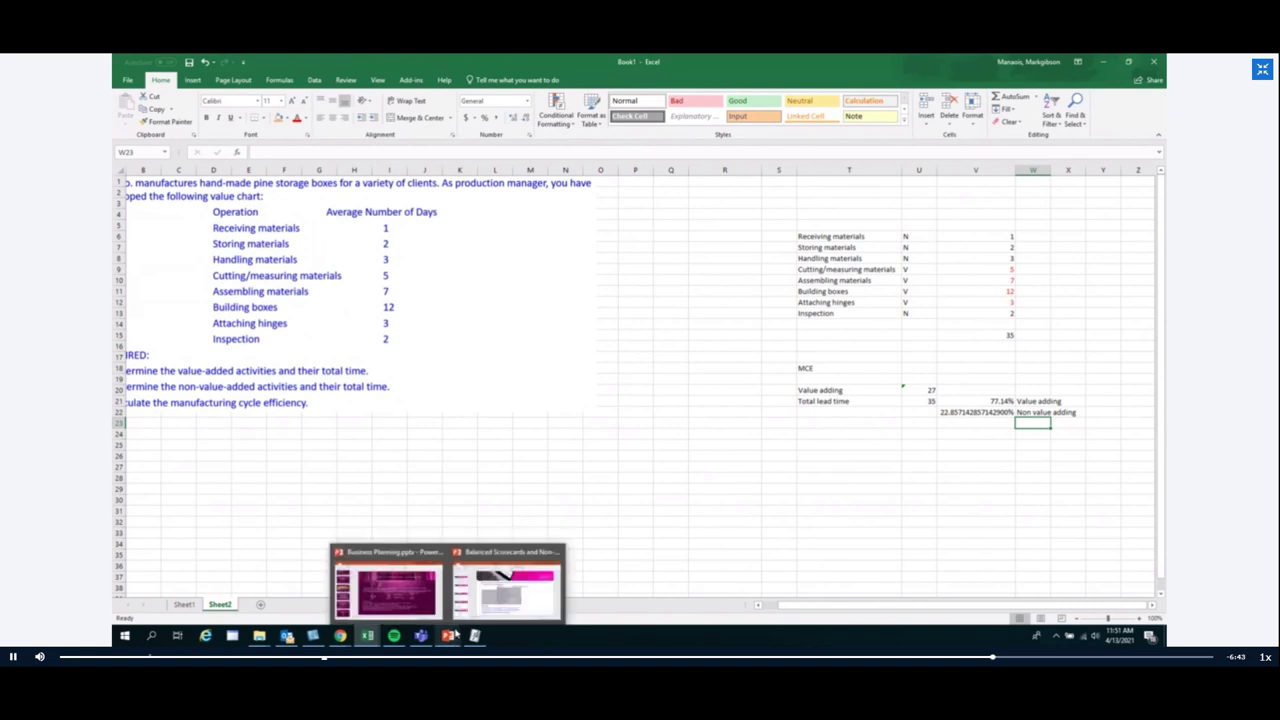
{"action": "left_click", "coordinate": [490, 598]}
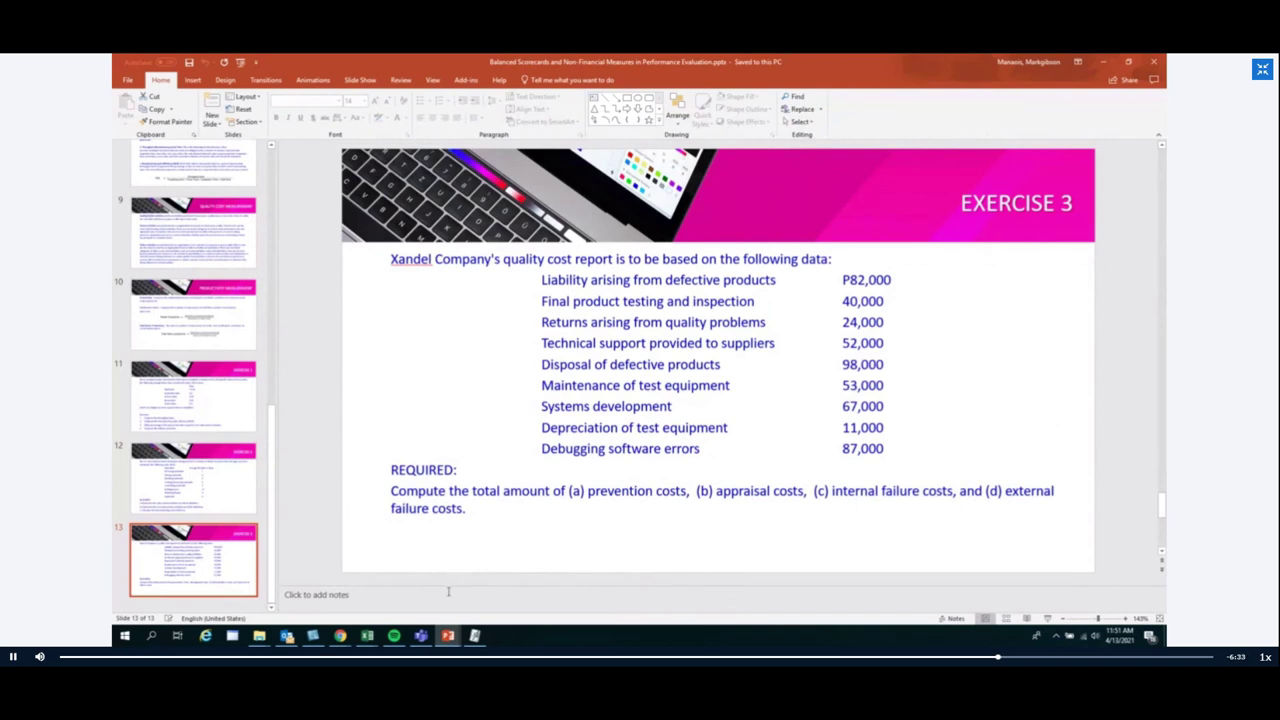
{"action": "left_click", "coordinate": [314, 635]}
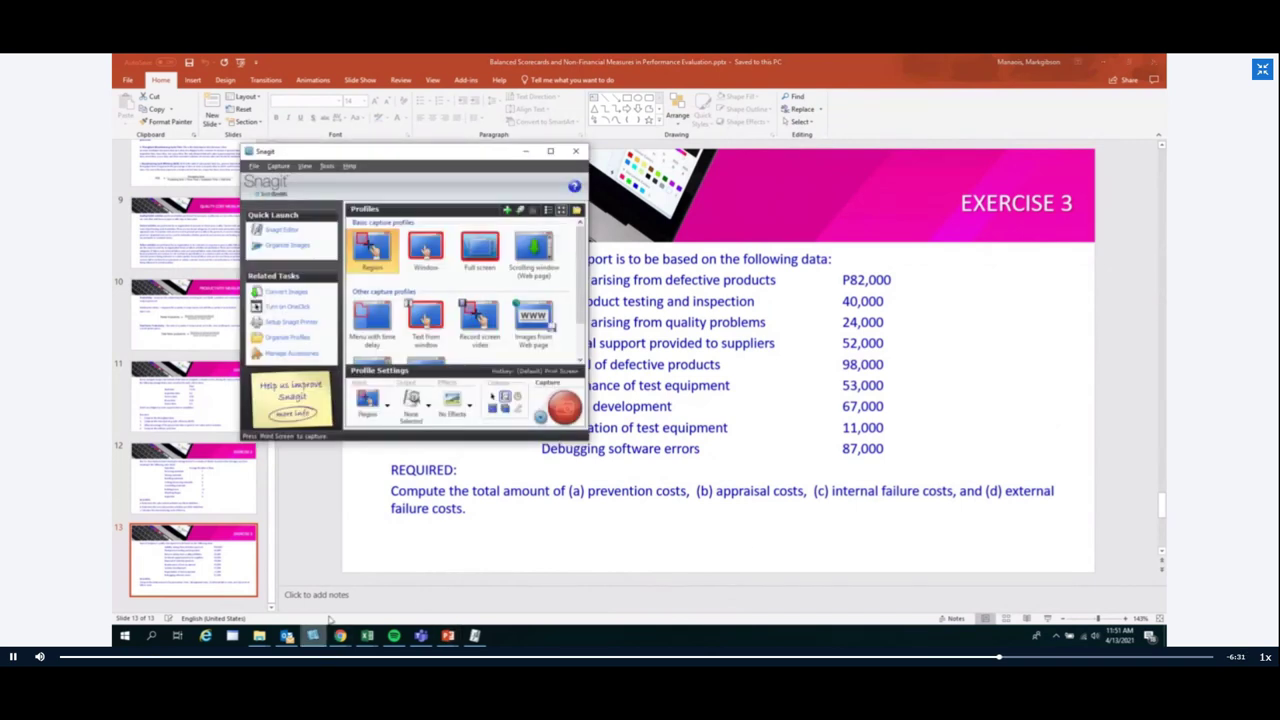
{"action": "left_click", "coordinate": [372, 250]}
{"action": "left_click_drag", "start_coordinate": [376, 248], "coordinate": [1073, 520]}
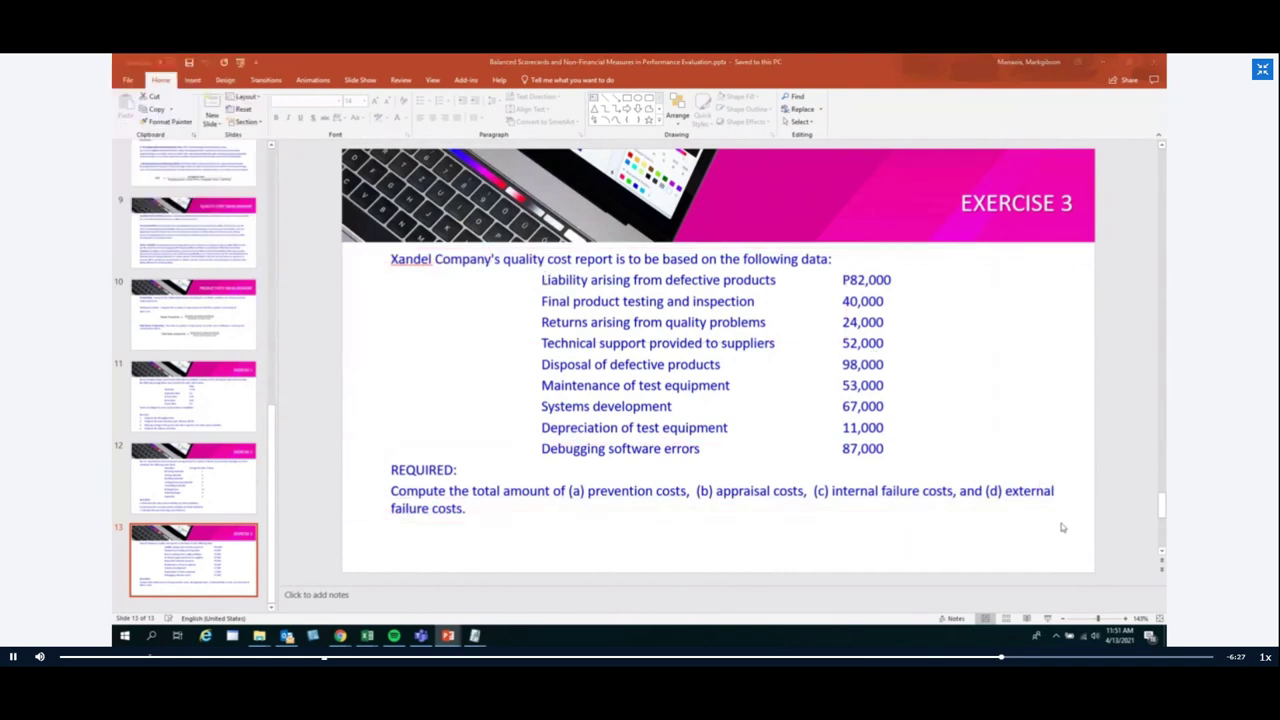
Step: Return to the Book1 workbook in Excel, add a new sheet and paste the captured Exercise 3 image
{"action": "key", "text": "alt+Tab"}
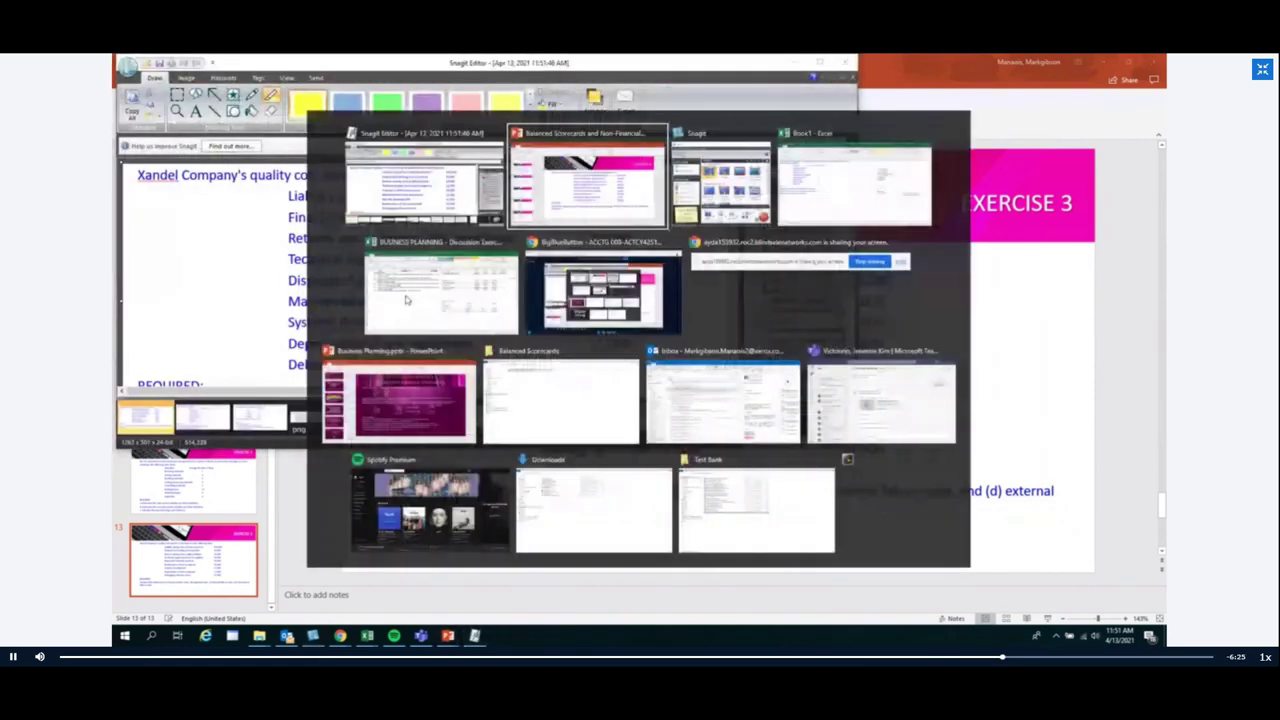
{"action": "key", "text": "alt+Tab"}
{"action": "key", "text": "alt+Tab"}
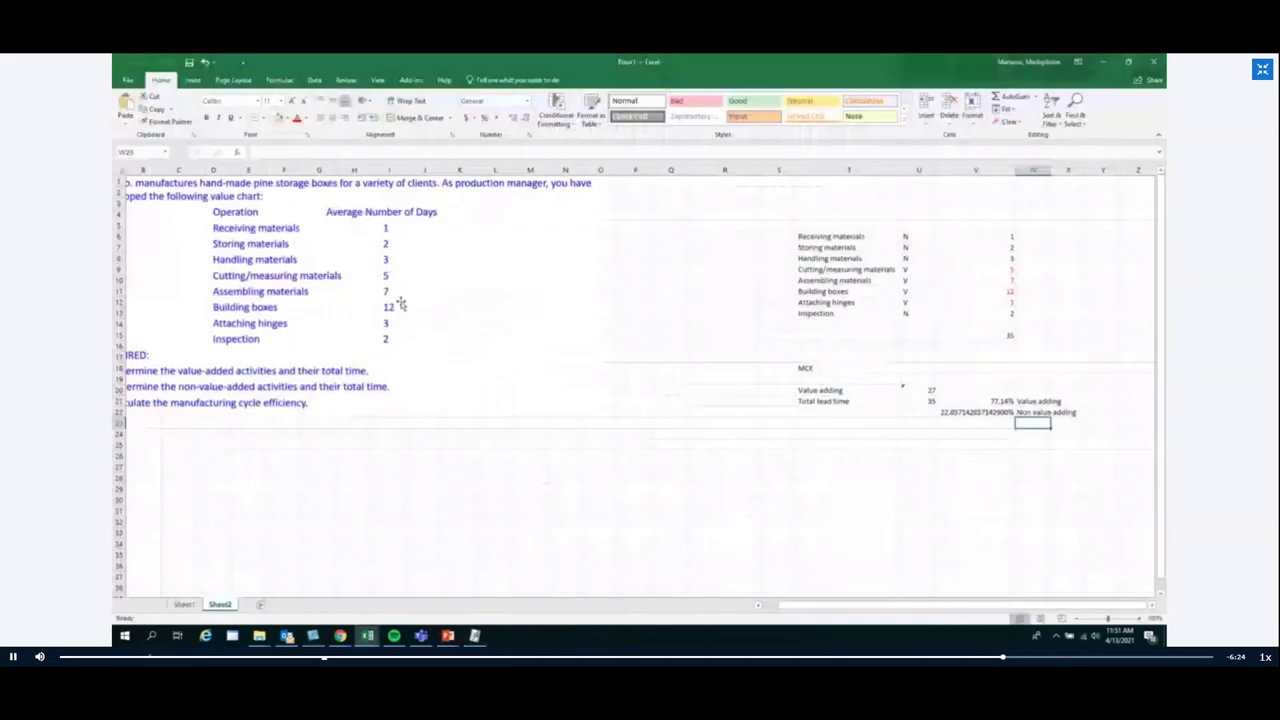
{"action": "left_click", "coordinate": [261, 605]}
{"action": "key", "text": "ctrl+v"}
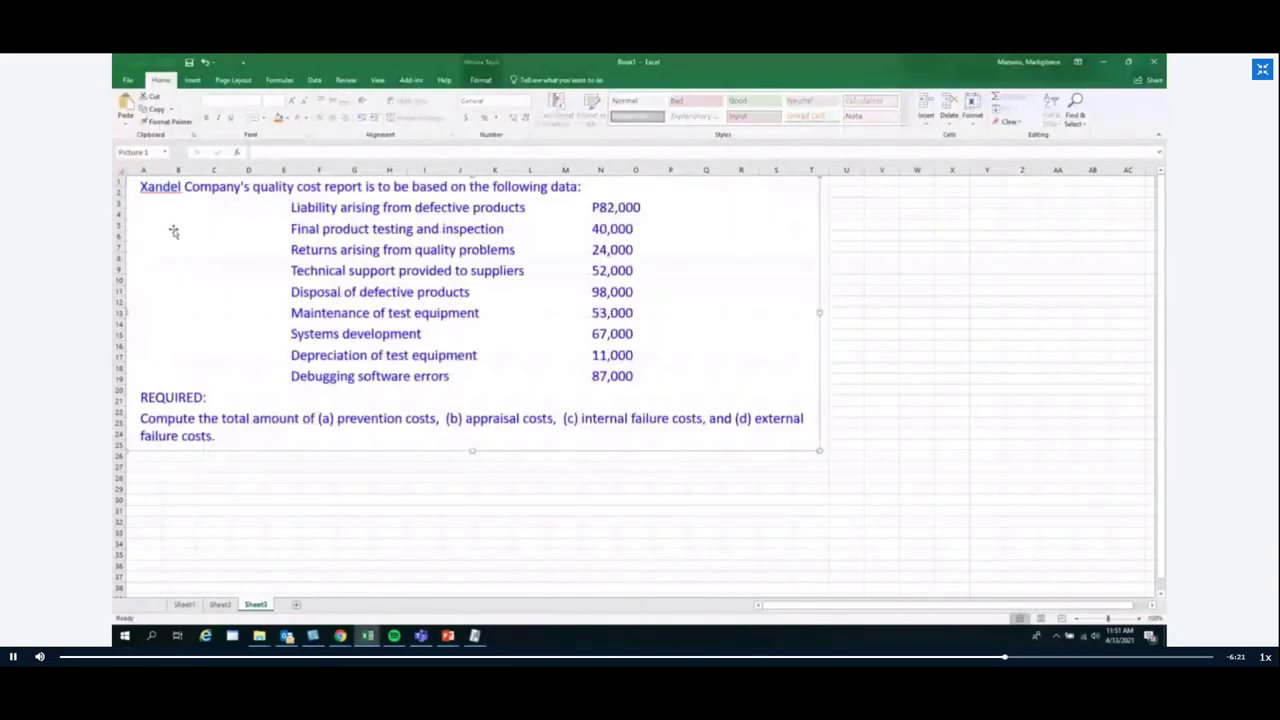
Step: Shrink the pasted problem image so that it spans about columns A to M
{"action": "left_click", "coordinate": [686, 505]}
{"action": "left_click", "coordinate": [817, 449]}
{"action": "left_click_drag", "start_coordinate": [817, 449], "coordinate": [571, 343]}
{"action": "left_click", "coordinate": [571, 414]}
Step: Switch to PowerPoint and copy the Exercise 3 cost list from liability arising from defective products through debugging software errors
{"action": "key", "text": "alt+Tab"}
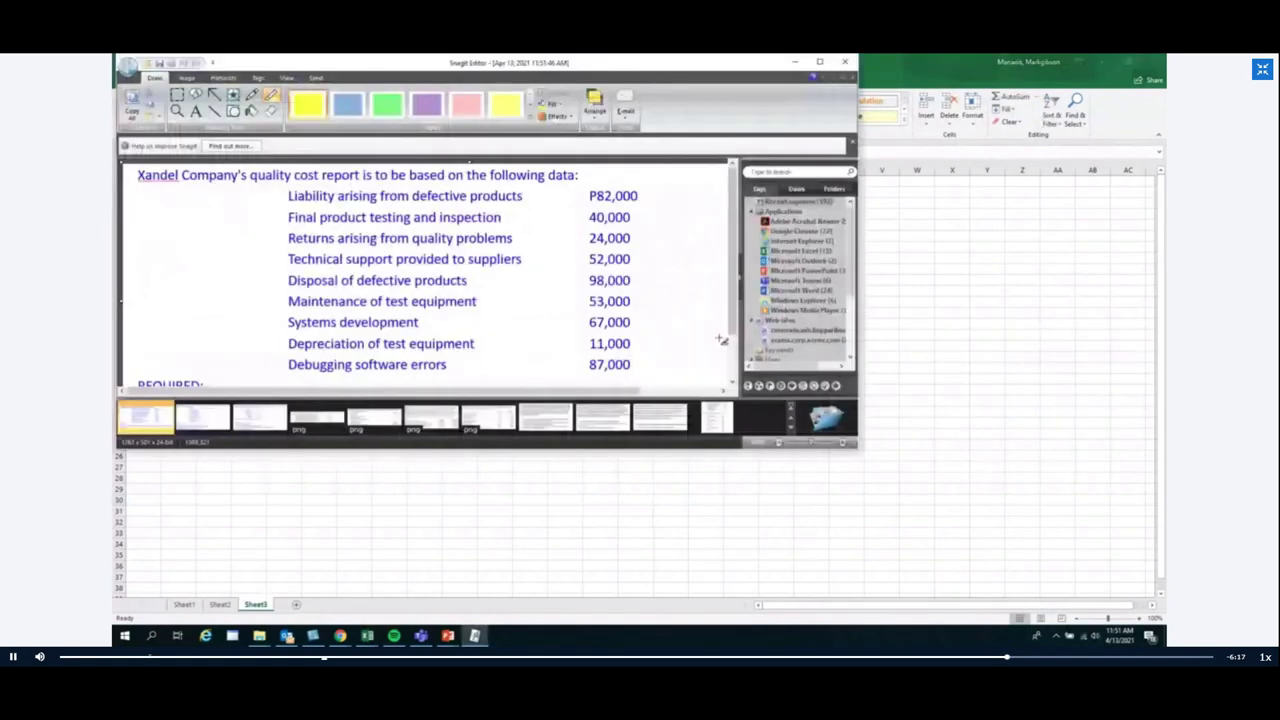
{"action": "key", "text": "alt+Tab"}
{"action": "mouse_move", "coordinate": [541, 280]}
{"action": "left_mouse_down"}
{"action": "mouse_move", "coordinate": [850, 392]}
{"action": "mouse_move", "coordinate": [888, 455]}
{"action": "left_mouse_up"}
{"action": "key", "text": "ctrl+c"}
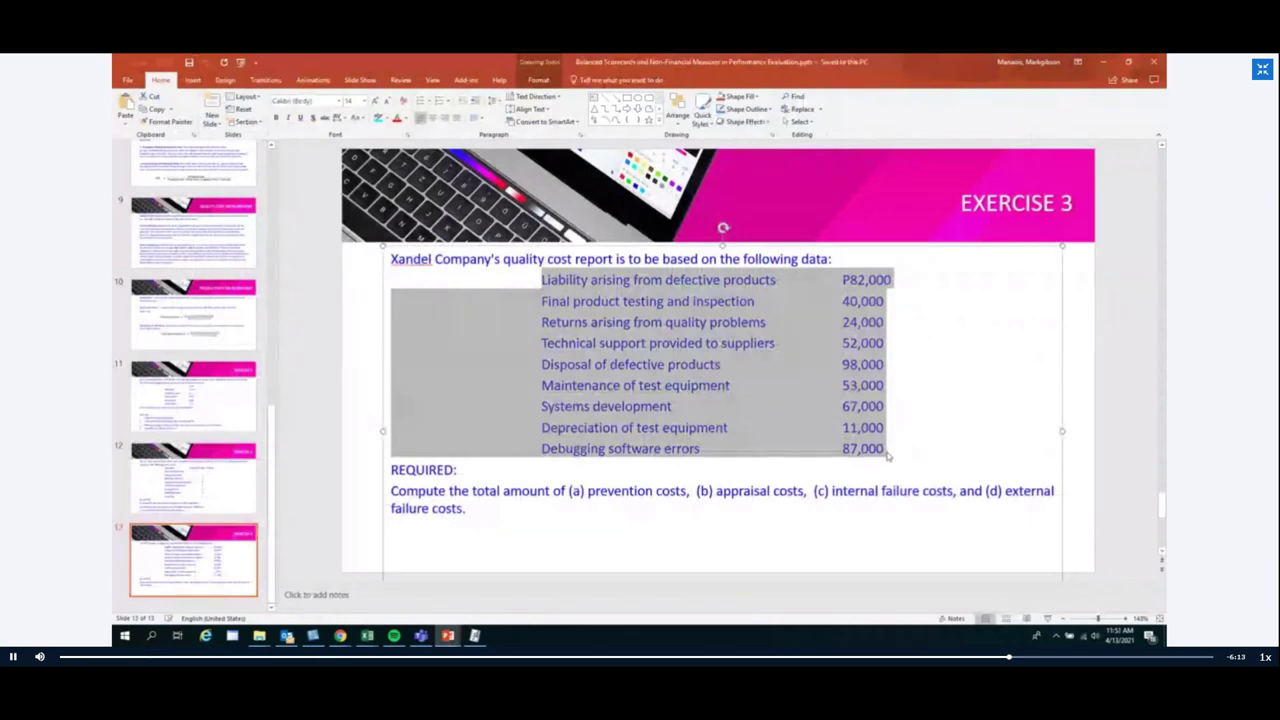
Step: Switch back to Excel and paste the copied cost list into Sheet3 starting at Q5
{"action": "key", "text": "alt+Tab"}
{"action": "key", "text": "alt+Tab"}
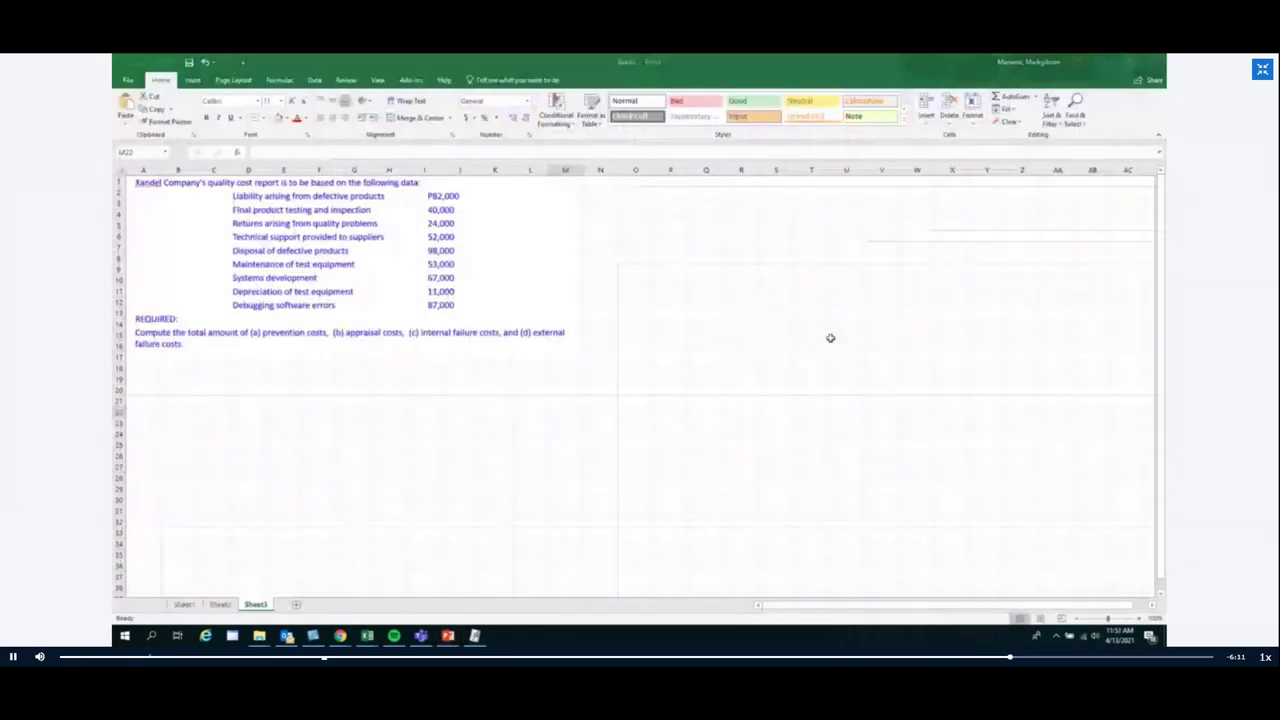
{"action": "right_click", "coordinate": [706, 224]}
{"action": "left_click", "coordinate": [752, 276]}
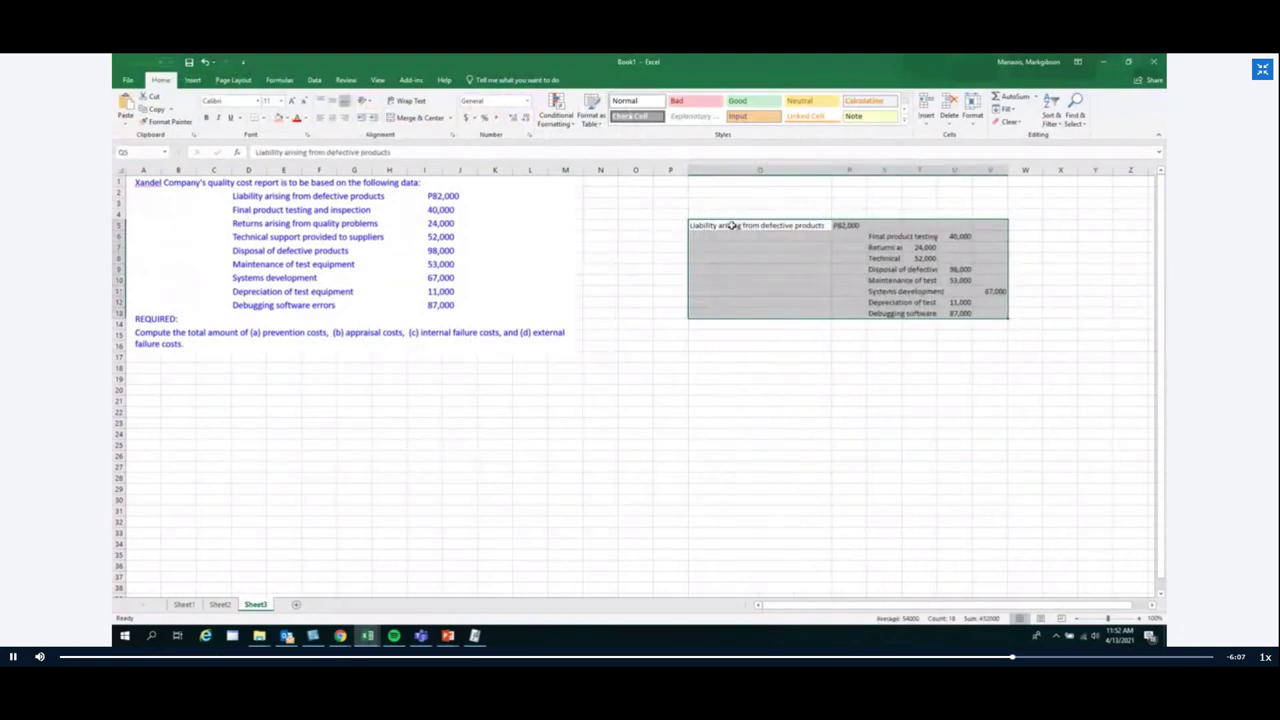
Step: Move the liability label from Q5 to S5 and widen column S to fit the cost descriptions
{"action": "left_click", "coordinate": [729, 227]}
{"action": "left_click_drag", "start_coordinate": [831, 228], "coordinate": [880, 229]}
{"action": "left_click", "coordinate": [848, 230]}
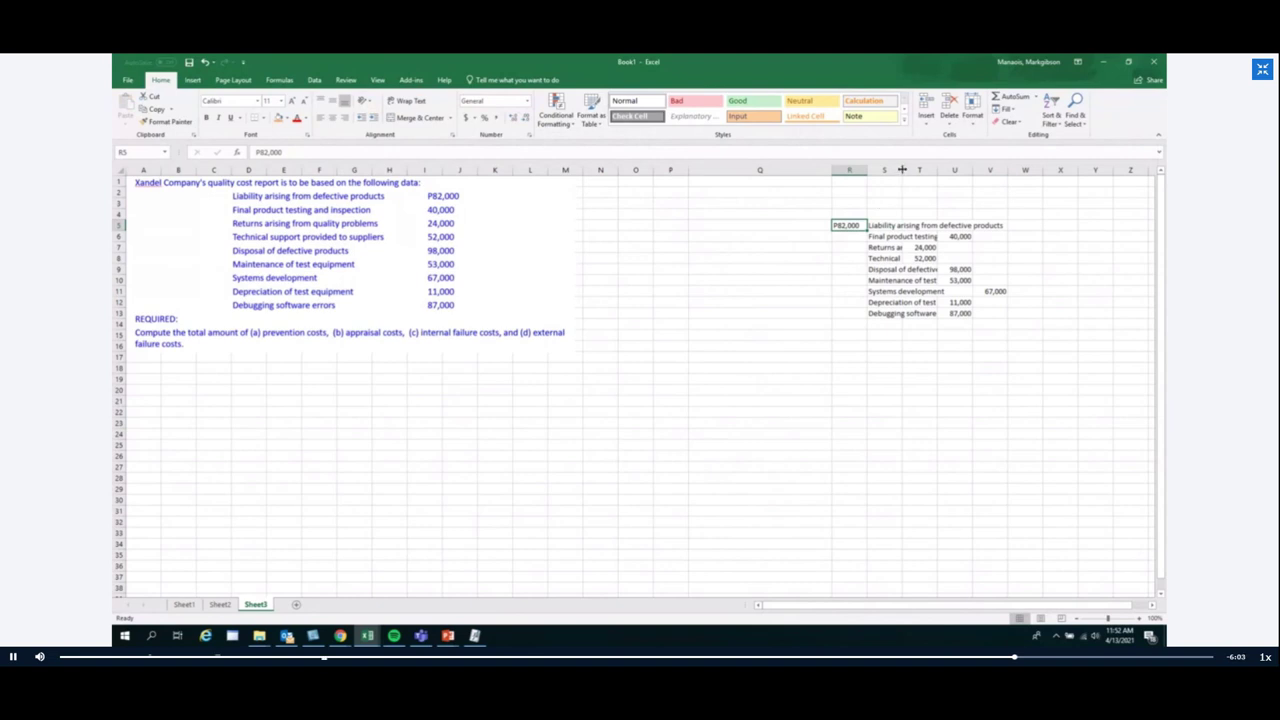
{"action": "left_click_drag", "start_coordinate": [900, 170], "coordinate": [1008, 170]}
Step: Align the stray amounts in column U by moving 24,000 and 52,000, P82,000 and 67,000 beside their descriptions
{"action": "left_click", "coordinate": [1033, 248]}
{"action": "left_click_drag", "start_coordinate": [1034, 248], "coordinate": [1080, 264]}
{"action": "left_click", "coordinate": [848, 226]}
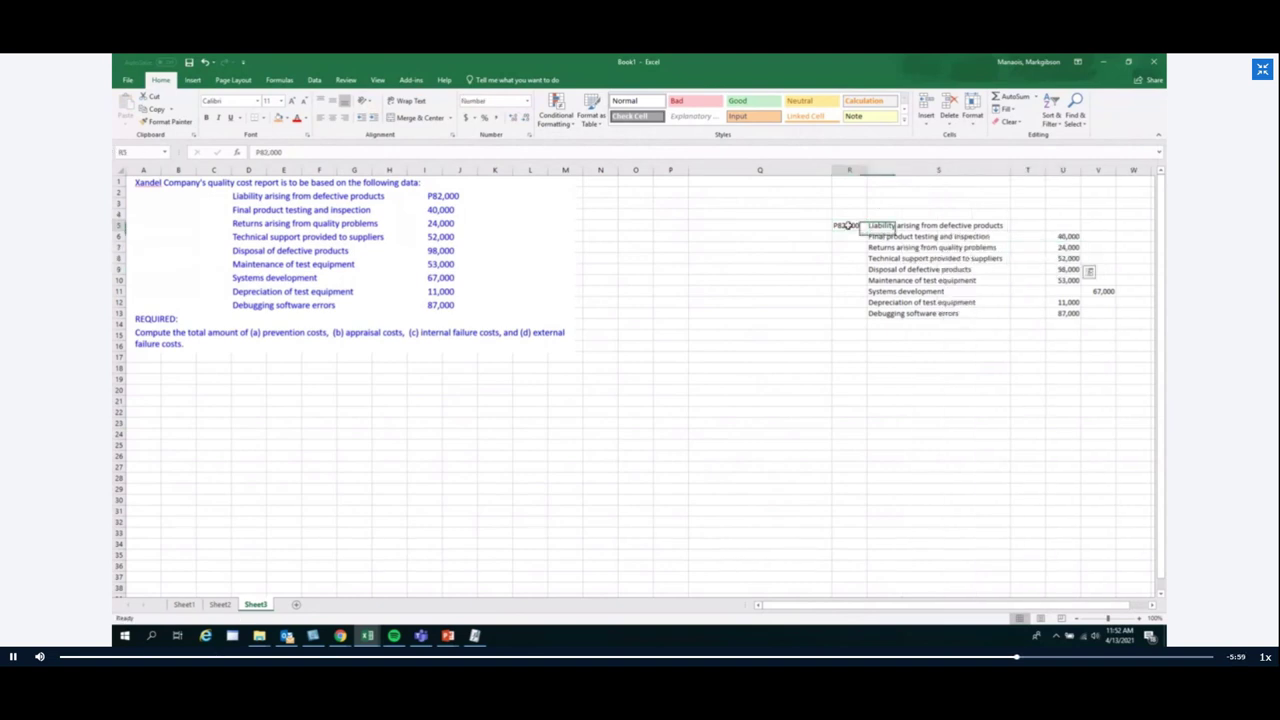
{"action": "left_click_drag", "start_coordinate": [864, 226], "coordinate": [1062, 226]}
{"action": "left_click", "coordinate": [1103, 293]}
{"action": "left_click_drag", "start_coordinate": [1105, 298], "coordinate": [1062, 298]}
Step: Remove the "P" prefix from the liability amount in U5 so it reads 82,000
{"action": "left_click", "coordinate": [1062, 226]}
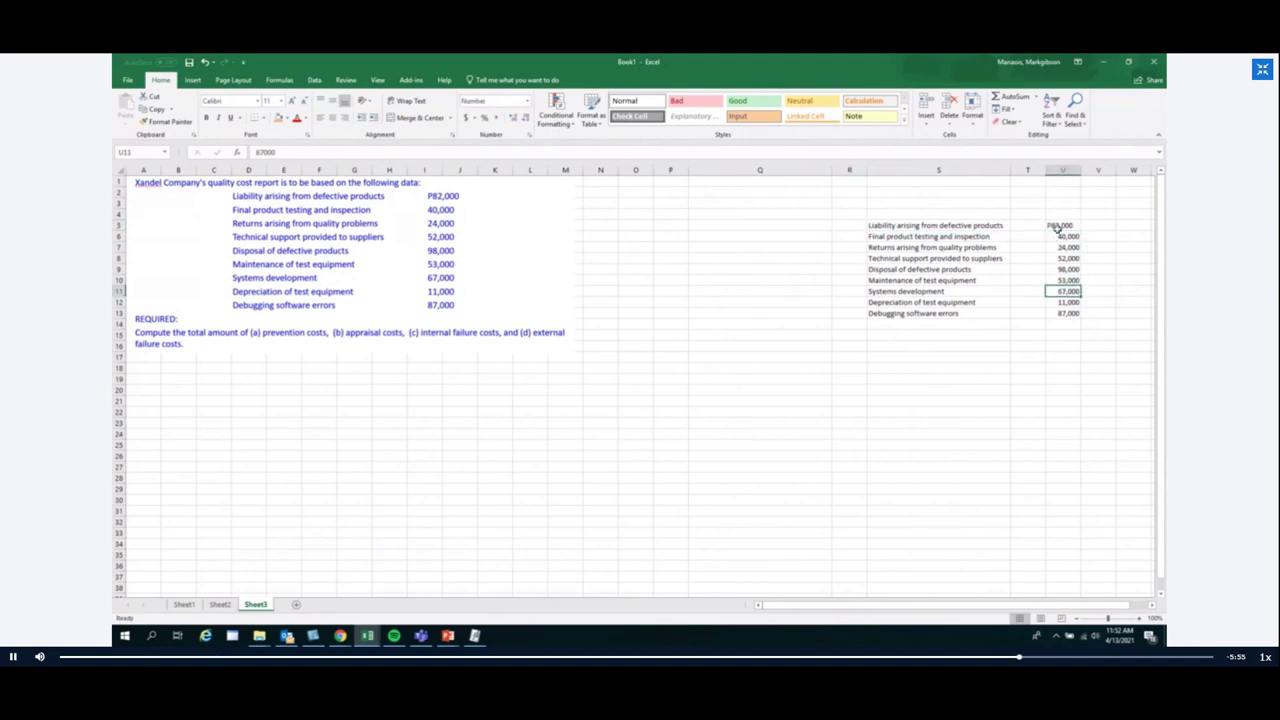
{"action": "left_click", "coordinate": [262, 152]}
{"action": "key", "text": "BackSpace"}
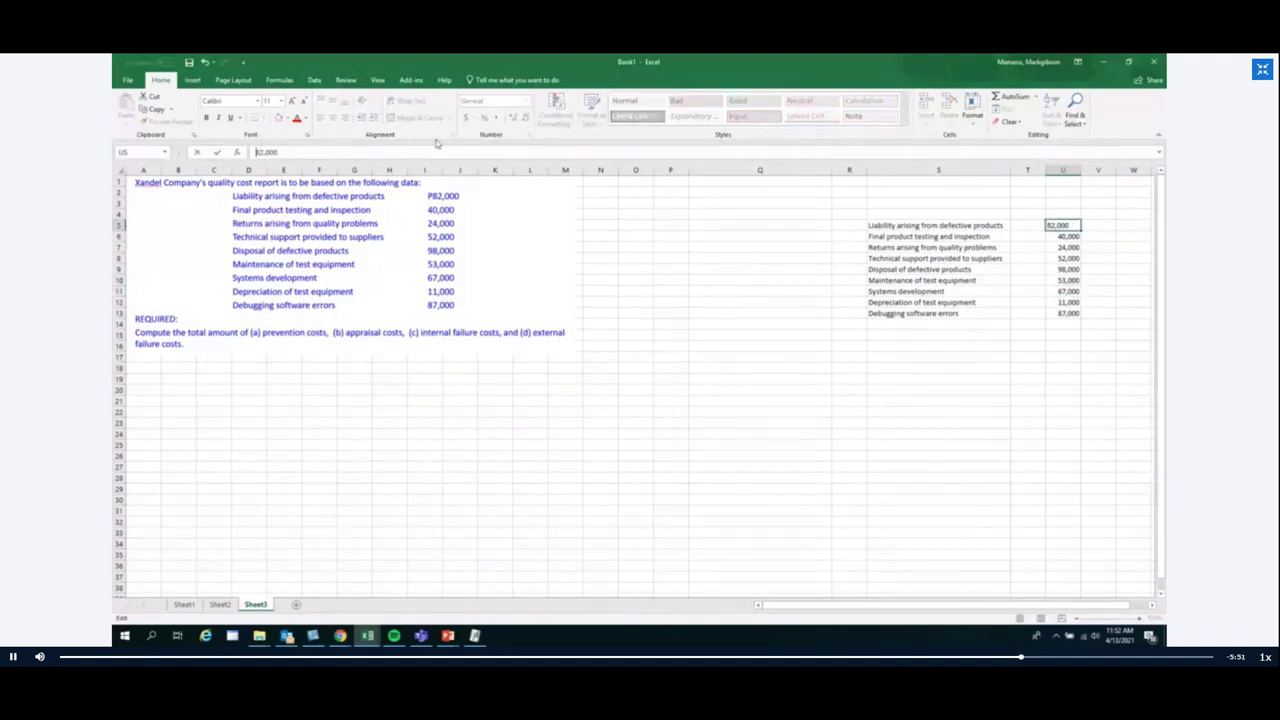
{"action": "key", "text": "Return"}
Step: Delete the empty columns N through R between the problem image and the cost list
{"action": "left_click_drag", "start_coordinate": [849, 171], "coordinate": [612, 172]}
{"action": "right_click", "coordinate": [613, 172]}
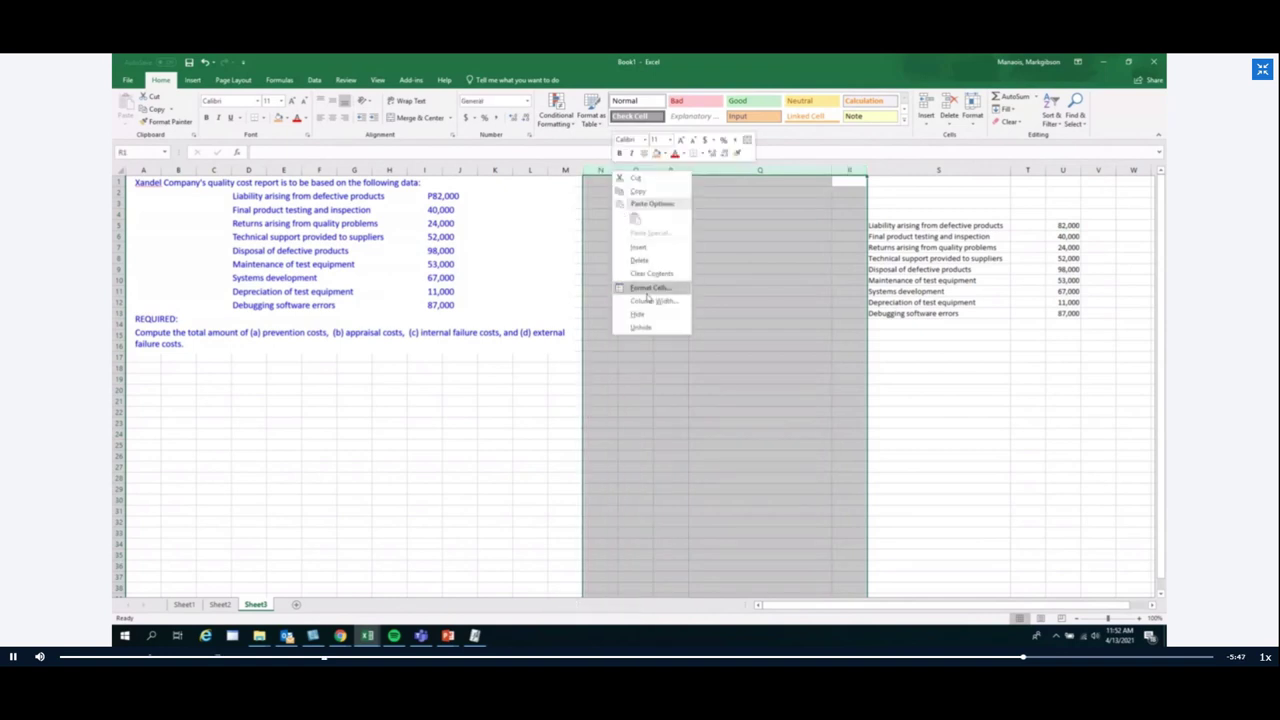
{"action": "left_click", "coordinate": [648, 262]}
{"action": "left_click", "coordinate": [954, 433]}
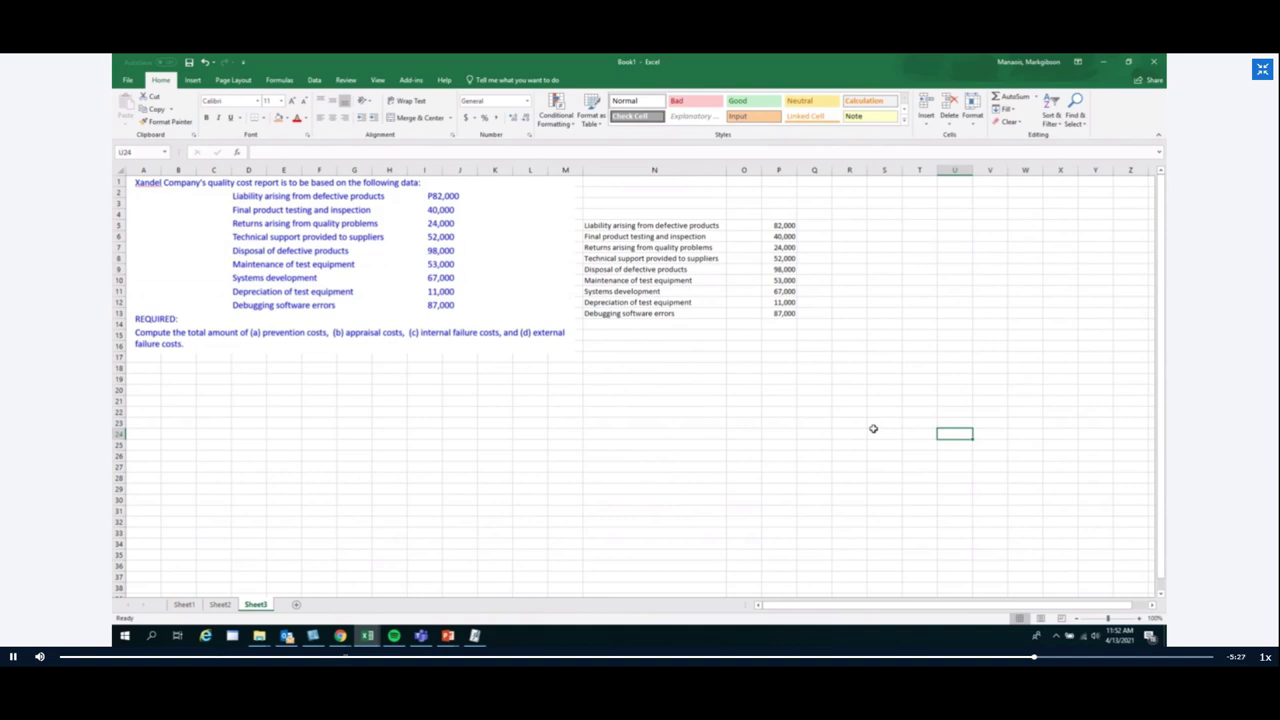
Step: Classify liability arising from defective products as "External" in O5 and final product testing and inspection as "Appraisal" in O6
{"action": "left_click", "coordinate": [646, 226]}
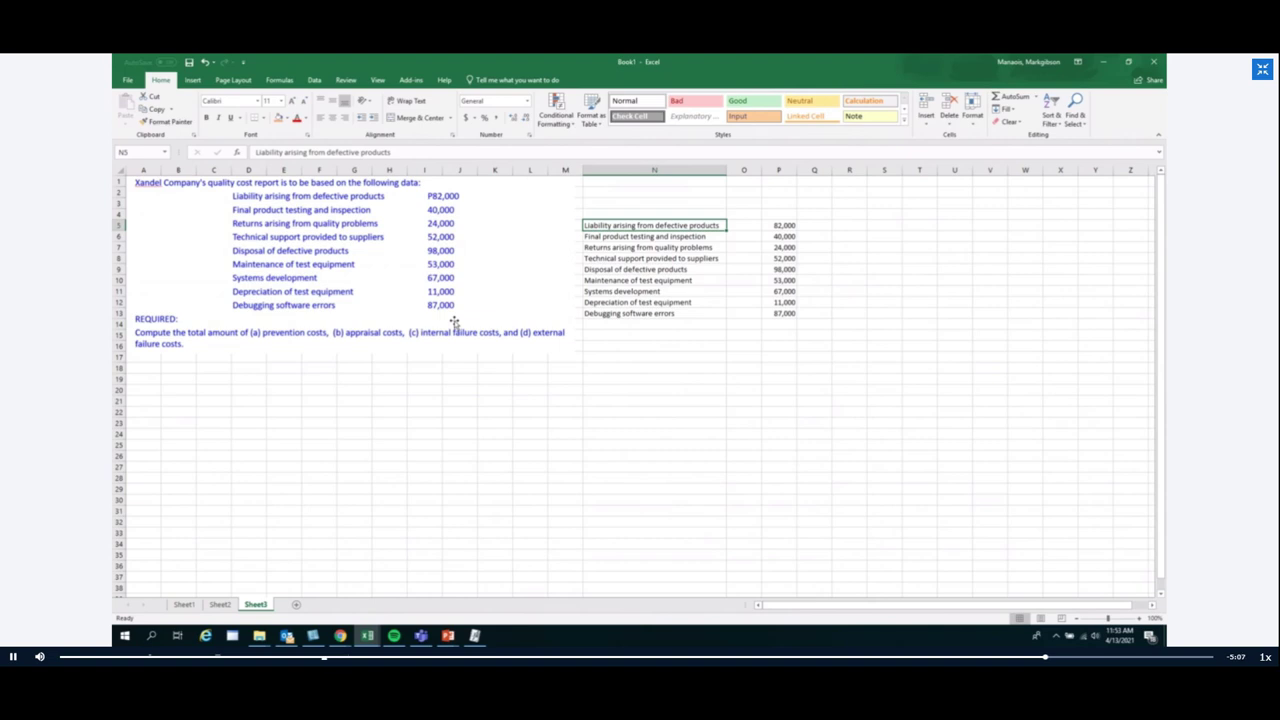
{"action": "left_click", "coordinate": [747, 225]}
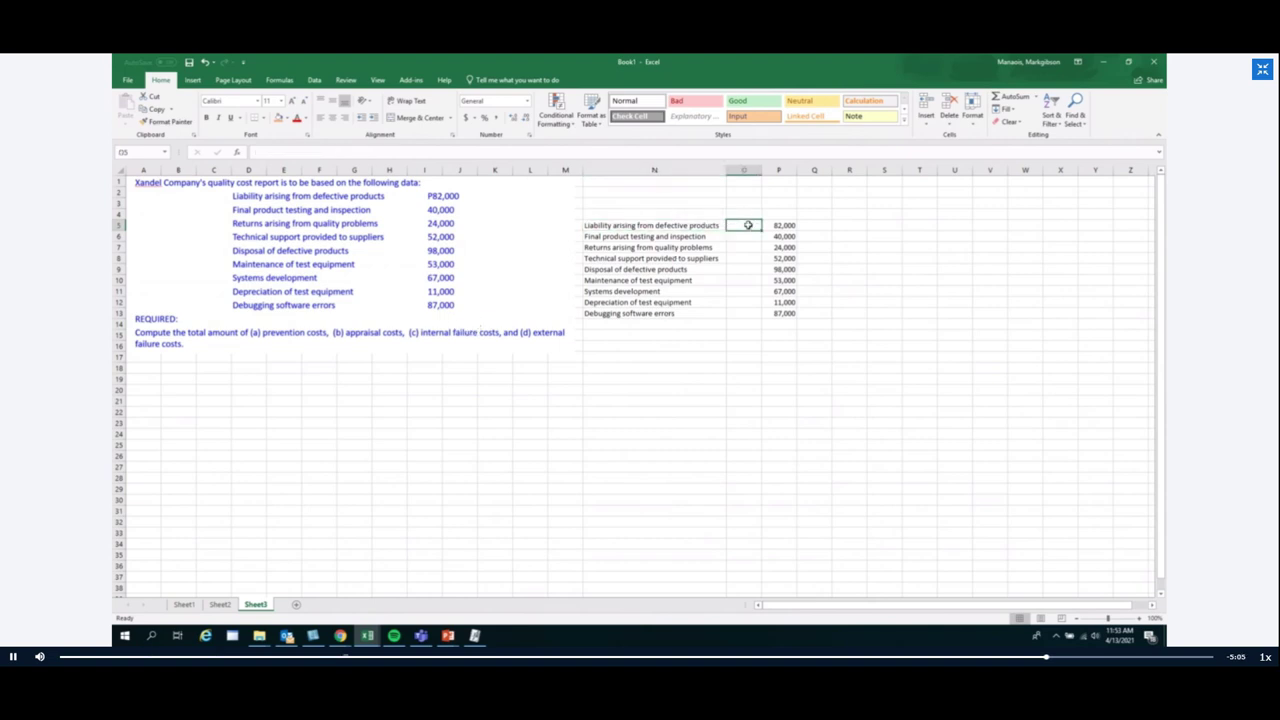
{"action": "type", "text": "External"}
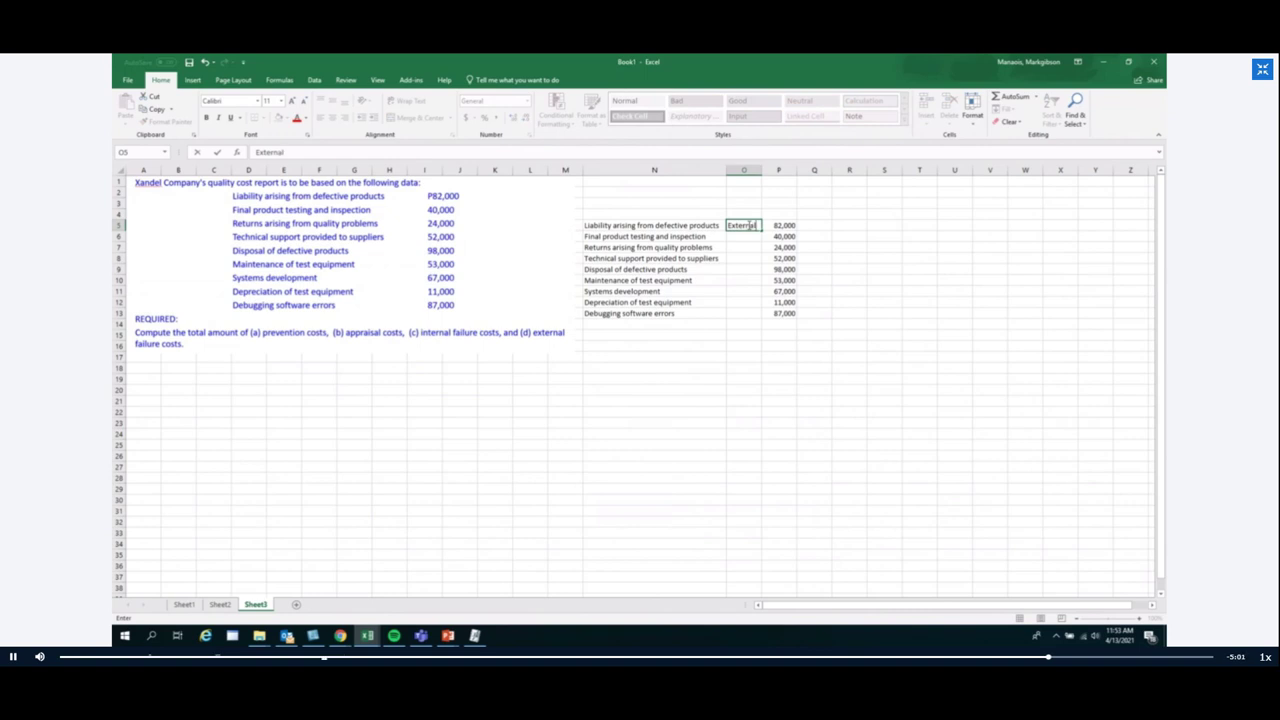
{"action": "key", "text": "Return"}
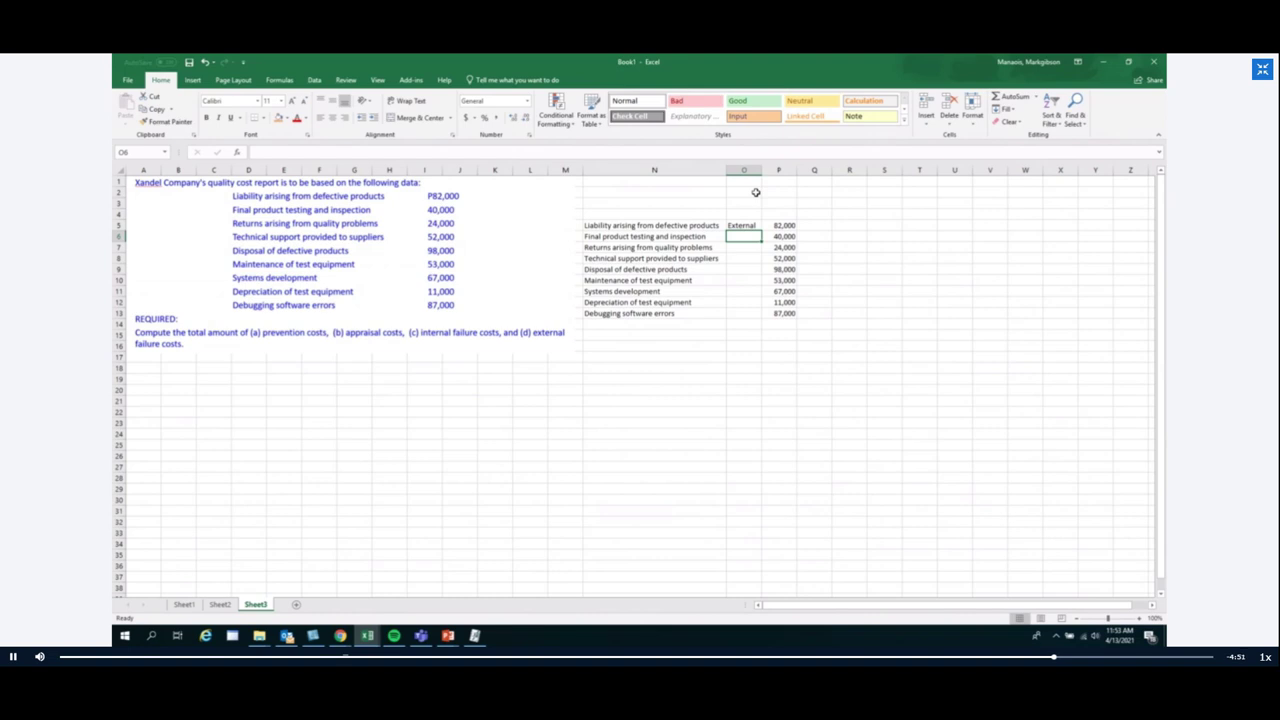
{"action": "type", "text": "A"}
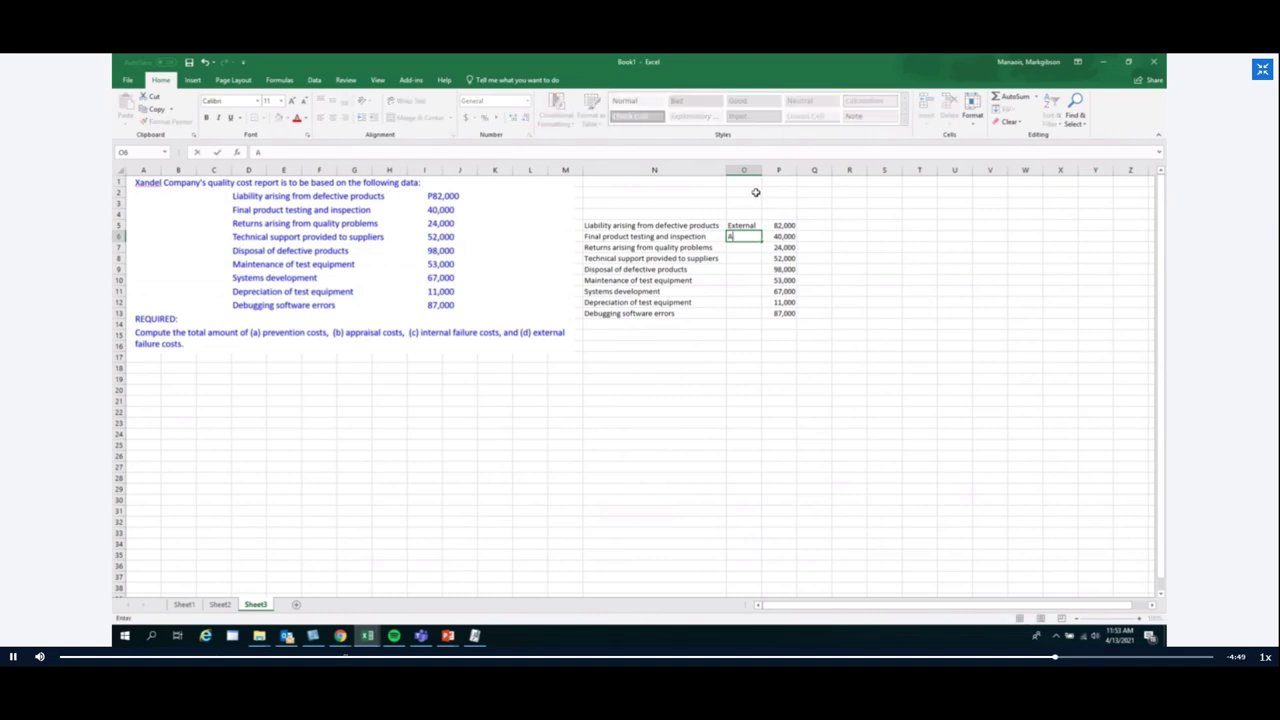
{"action": "type", "text": "ppraisal"}
{"action": "key", "text": "Return"}
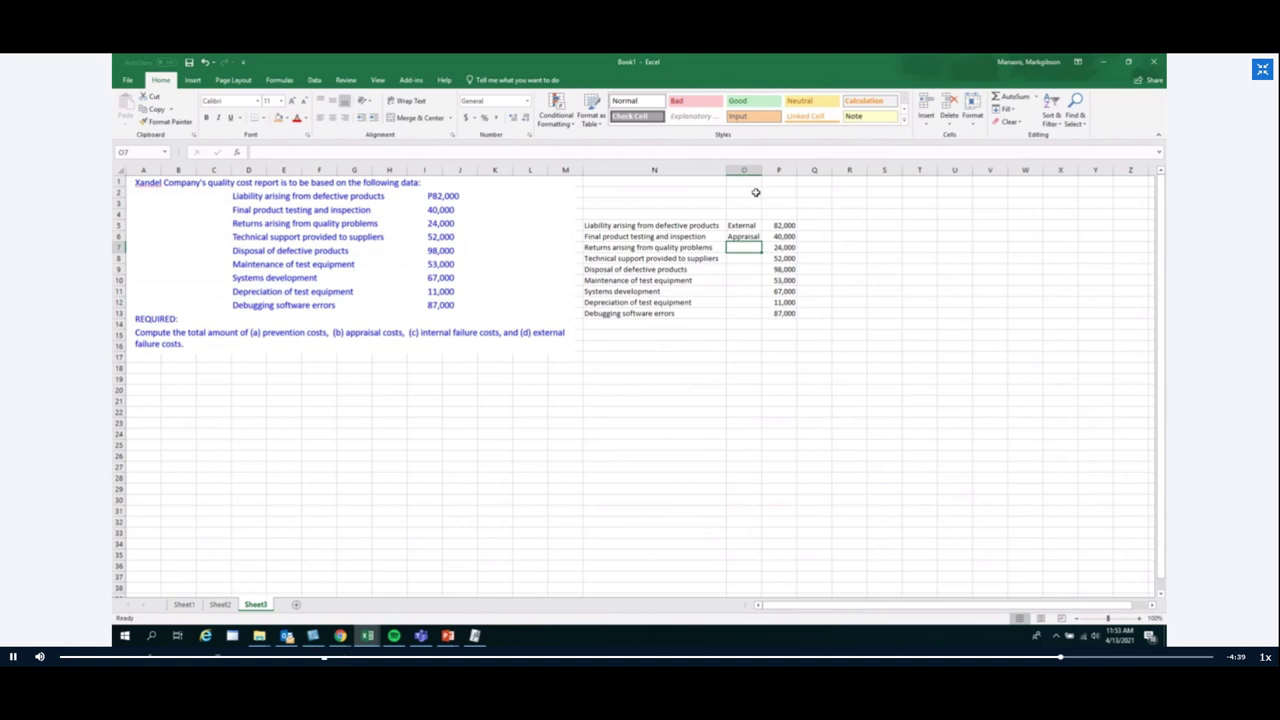
Step: Classify returns arising from quality problems in O7 by copying the "External" label from O5
{"action": "key", "text": "Up"}
{"action": "key", "text": "Up"}
{"action": "key", "text": "ctrl+c"}
{"action": "key", "text": "Down"}
{"action": "key", "text": "Down"}
{"action": "key", "text": "Return"}
{"action": "key", "text": "Return"}
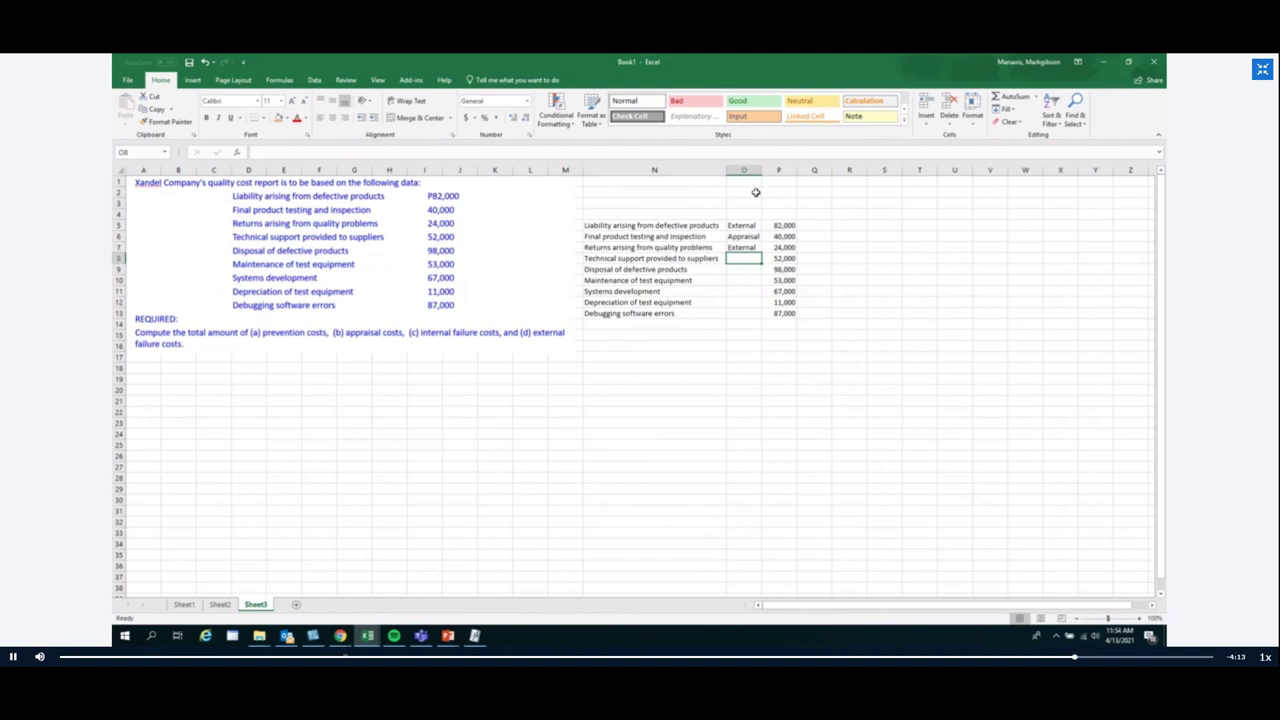
Step: Classify technical support provided to suppliers as "Prevention" in O8 and disposal of defective products as "Internal" in O9
{"action": "type", "text": "Prevention"}
{"action": "key", "text": "Return"}
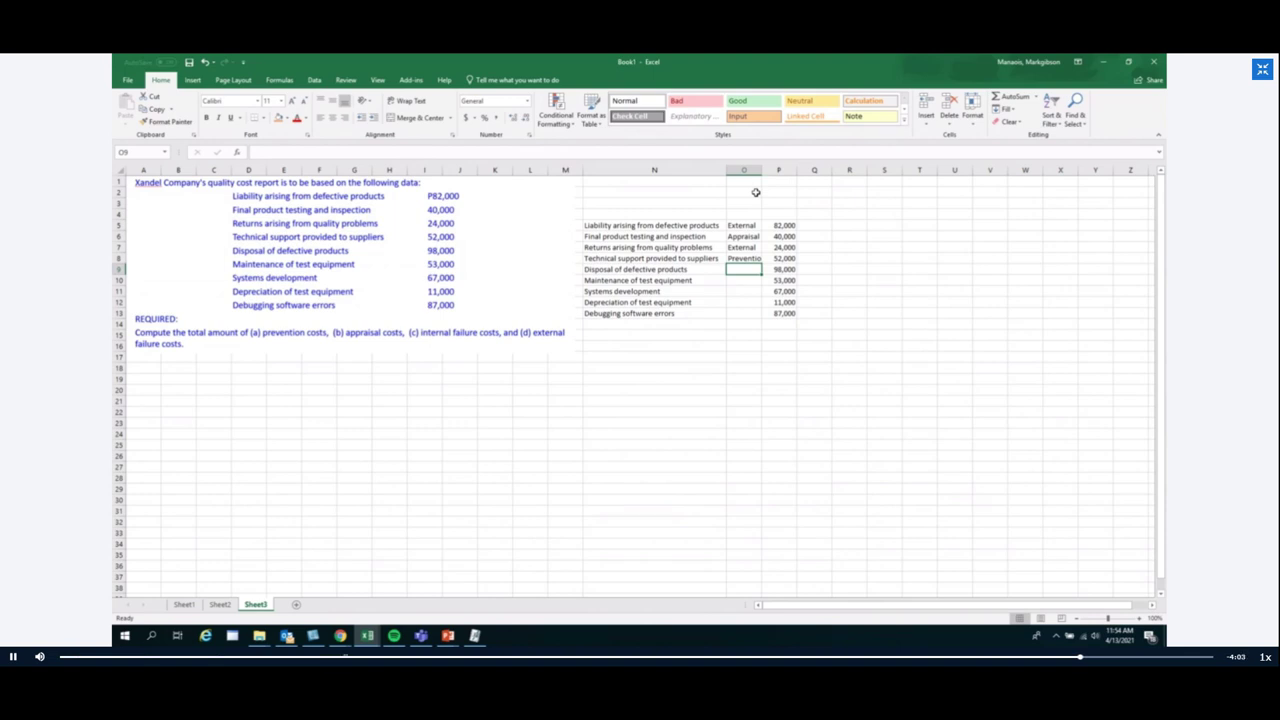
{"action": "type", "text": "Interna"}
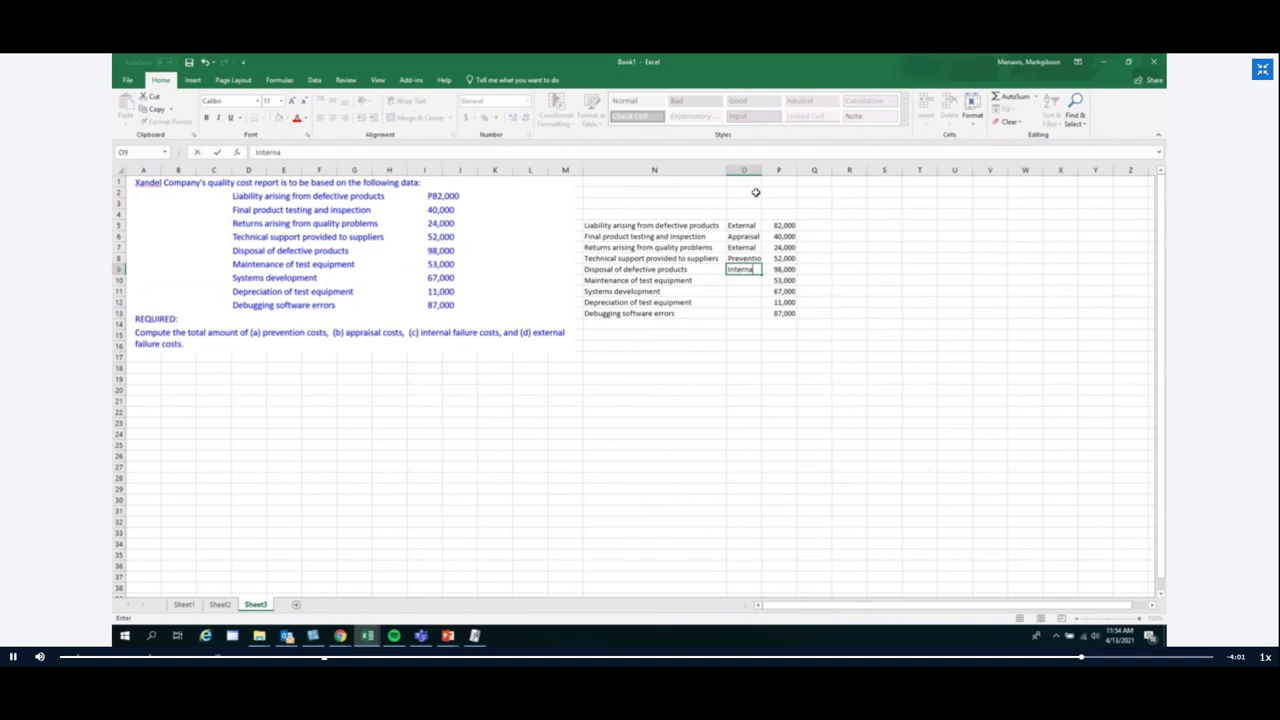
{"action": "type", "text": "l"}
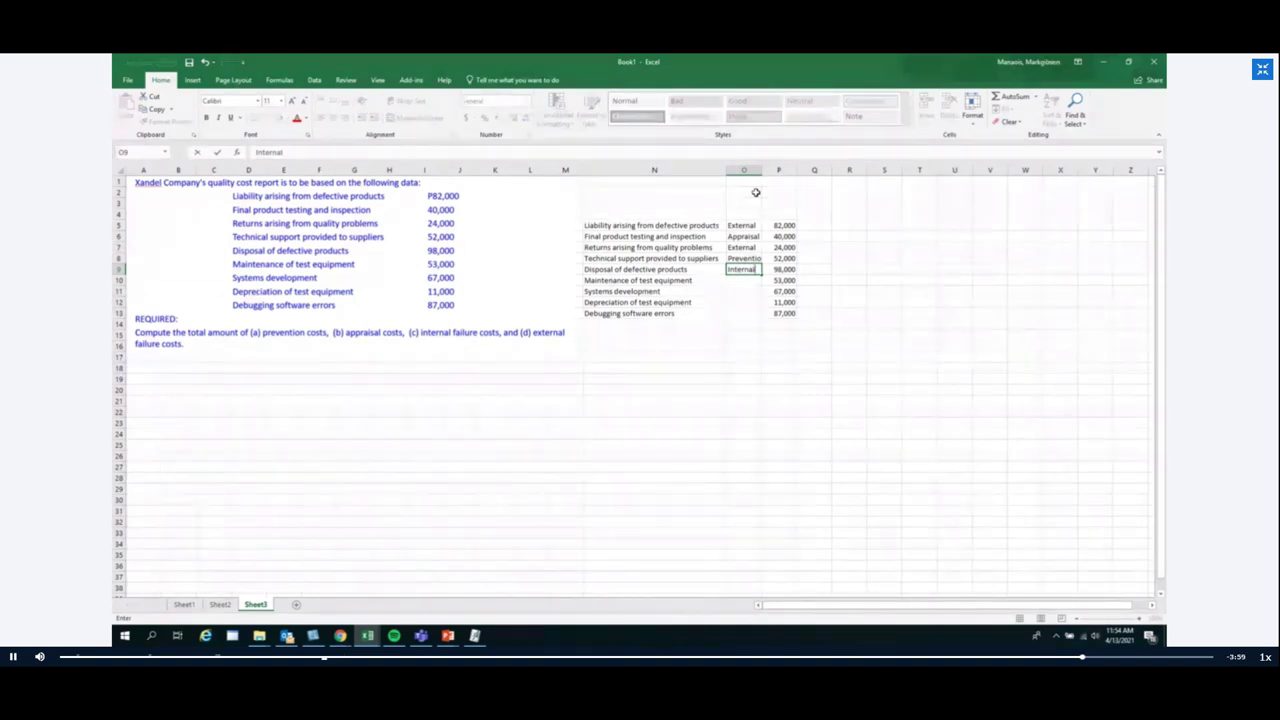
{"action": "key", "text": "Return"}
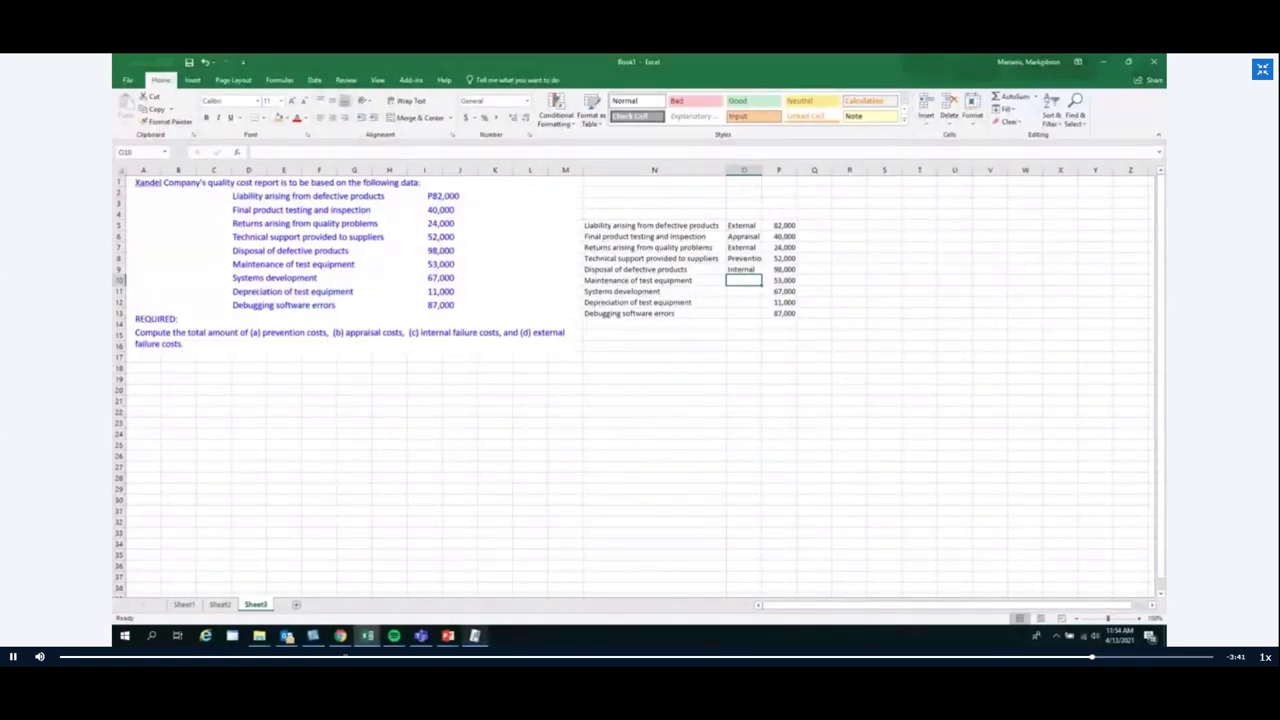
Step: Switch to the Balanced Scorecards presentation in PowerPoint and view the Quality Cost Measurement slide's definitions of control and failure costs
{"action": "mouse_move", "coordinate": [447, 636]}
{"action": "left_click", "coordinate": [420, 606]}
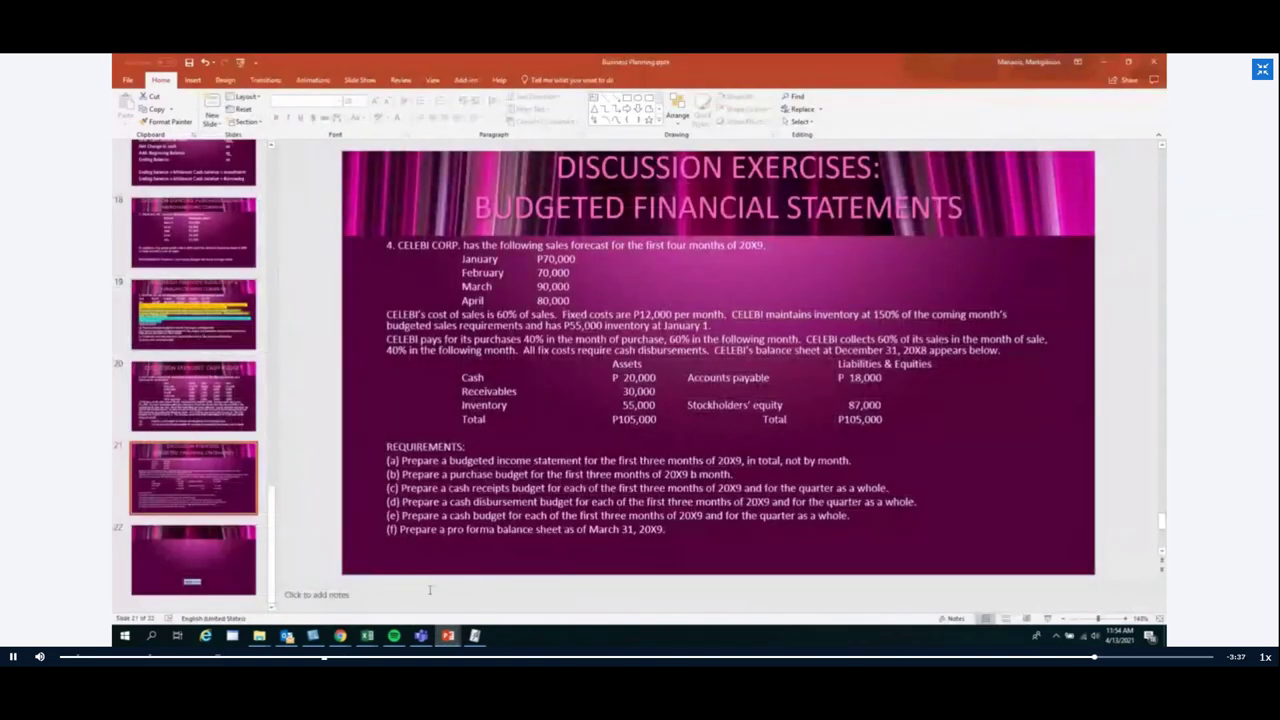
{"action": "mouse_move", "coordinate": [447, 636]}
{"action": "left_click", "coordinate": [520, 590]}
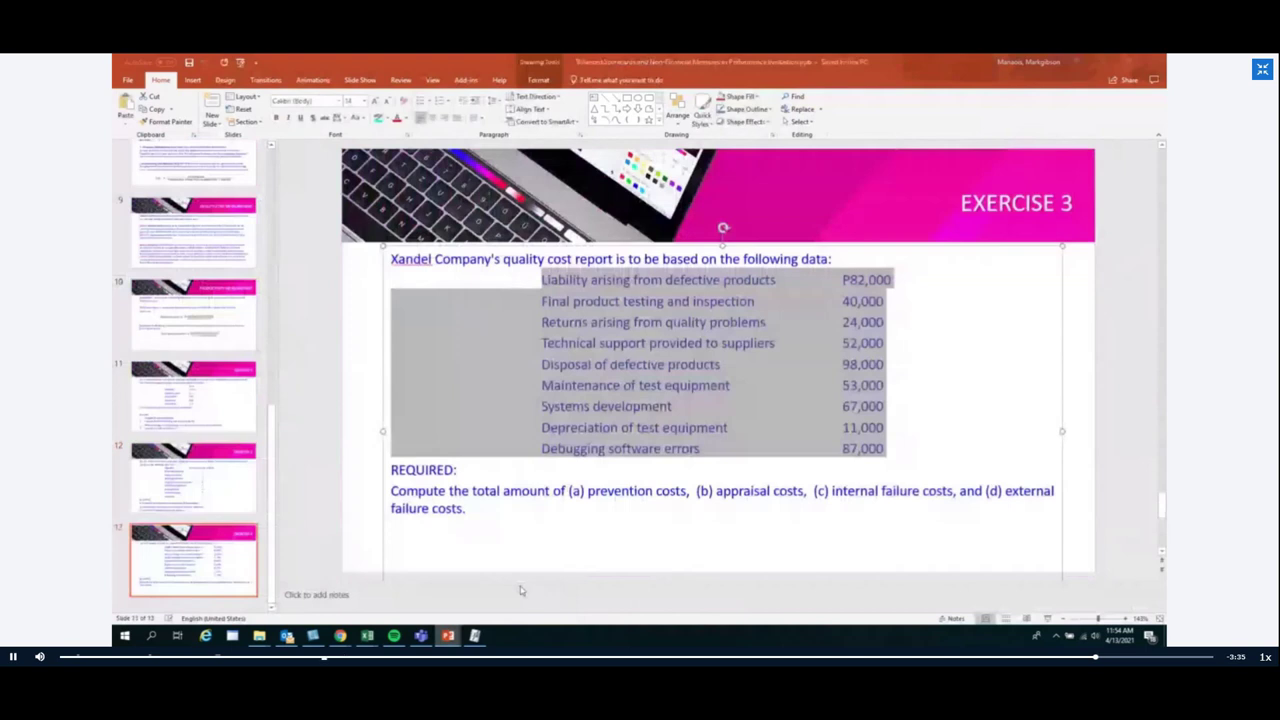
{"action": "left_click", "coordinate": [222, 262]}
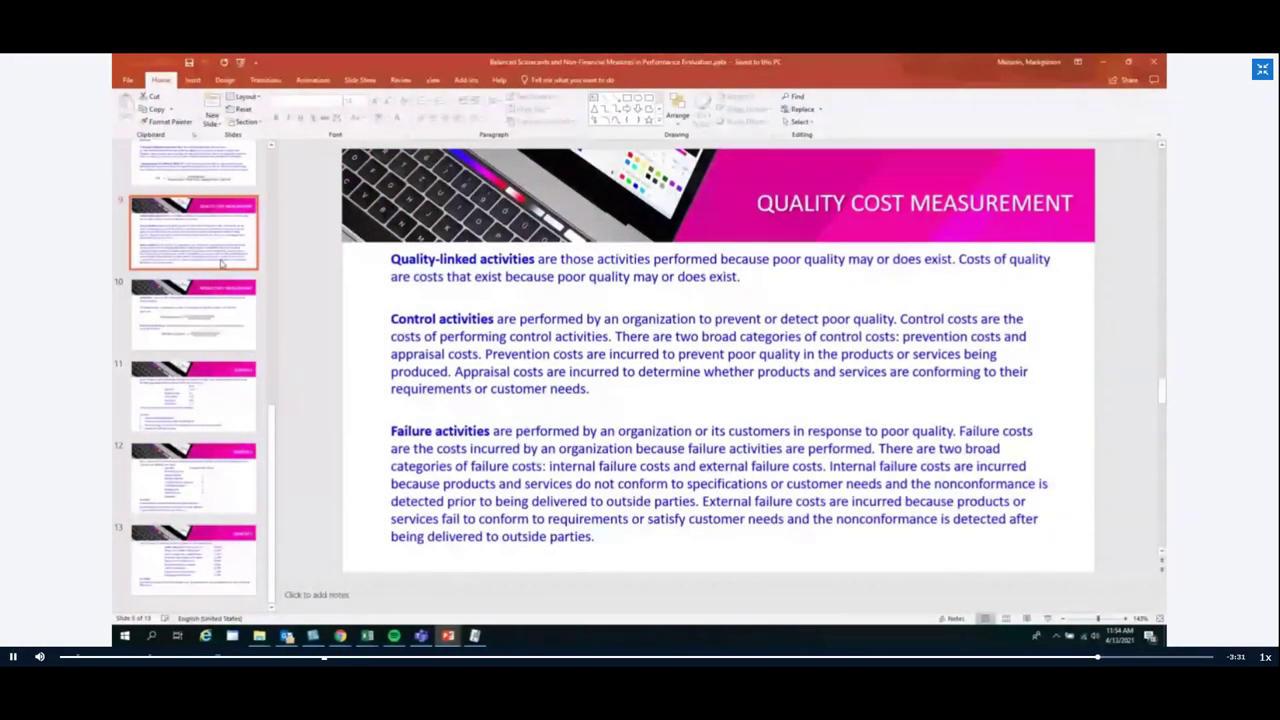
Step: Highlight the sentence defining prevention costs in turquoise on the Quality Cost Measurement slide
{"action": "mouse_move", "coordinate": [485, 354]}
{"action": "left_mouse_down"}
{"action": "mouse_move", "coordinate": [1000, 354]}
{"action": "mouse_move", "coordinate": [451, 371]}
{"action": "left_mouse_up"}
{"action": "left_click", "coordinate": [379, 117]}
{"action": "key", "text": "alt+Tab"}
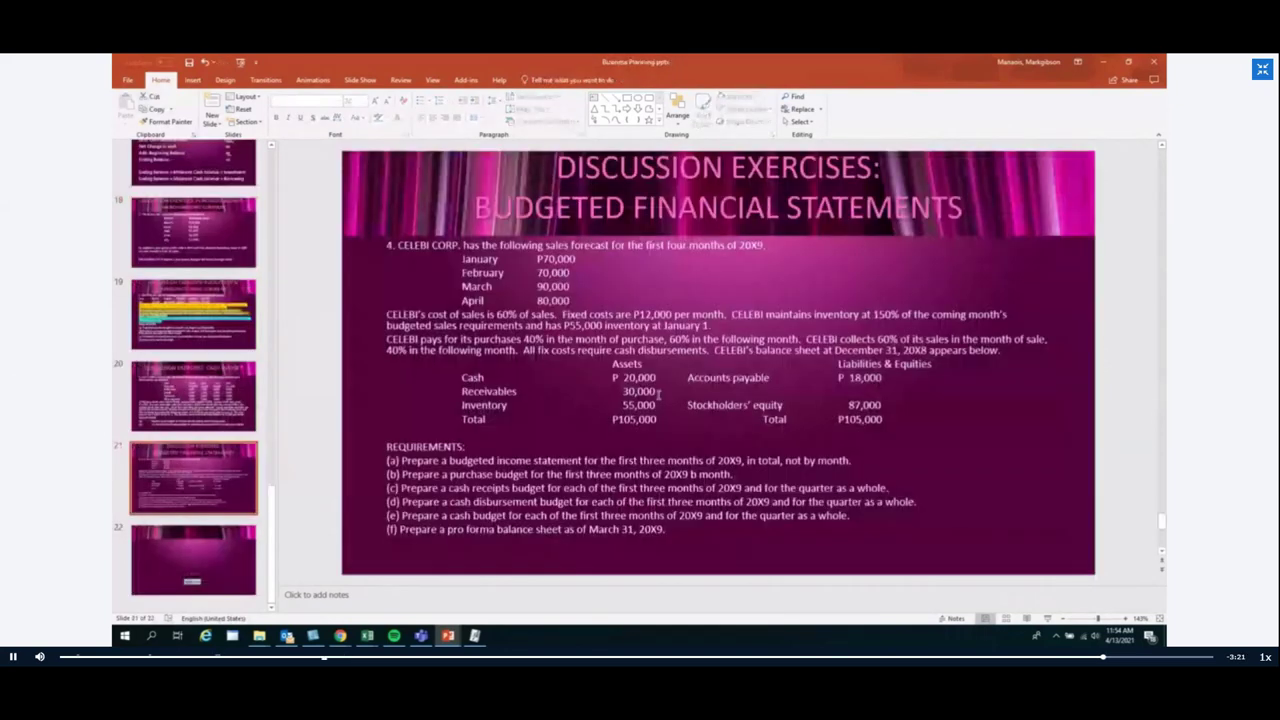
{"action": "key", "text": "alt+Tab"}
{"action": "key", "text": "alt+Tab"}
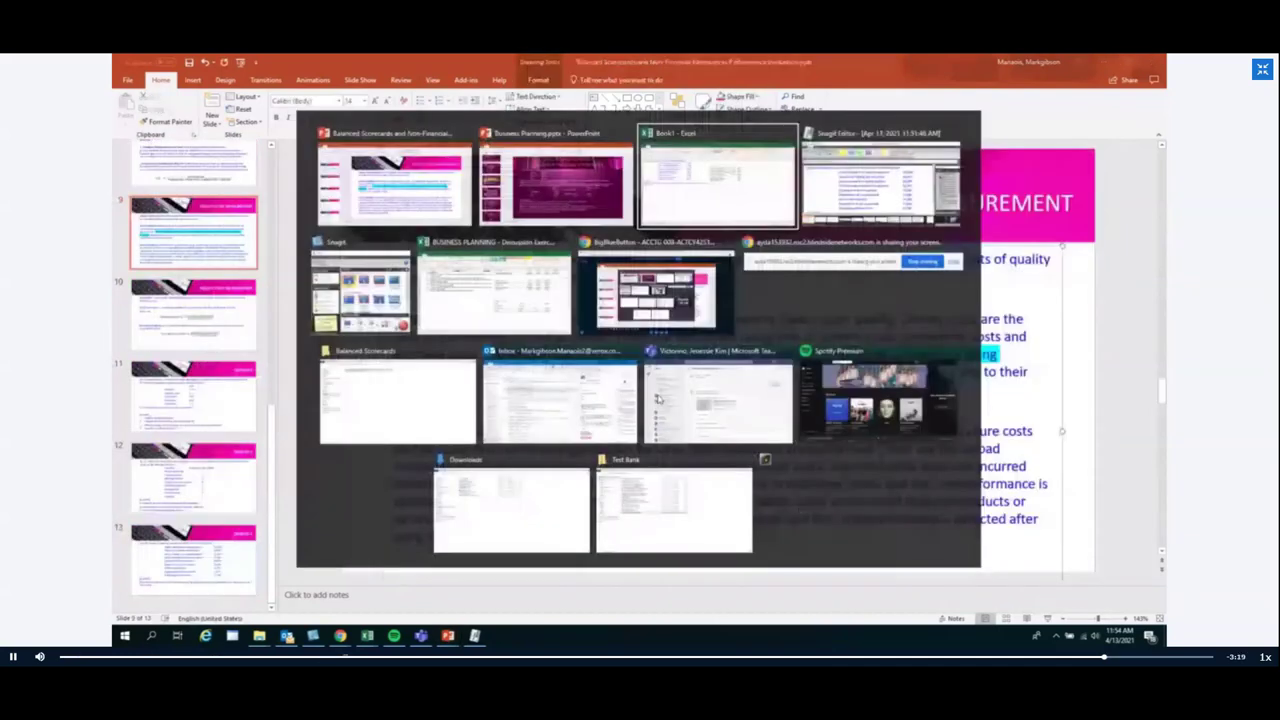
{"action": "key", "text": "alt+Tab"}
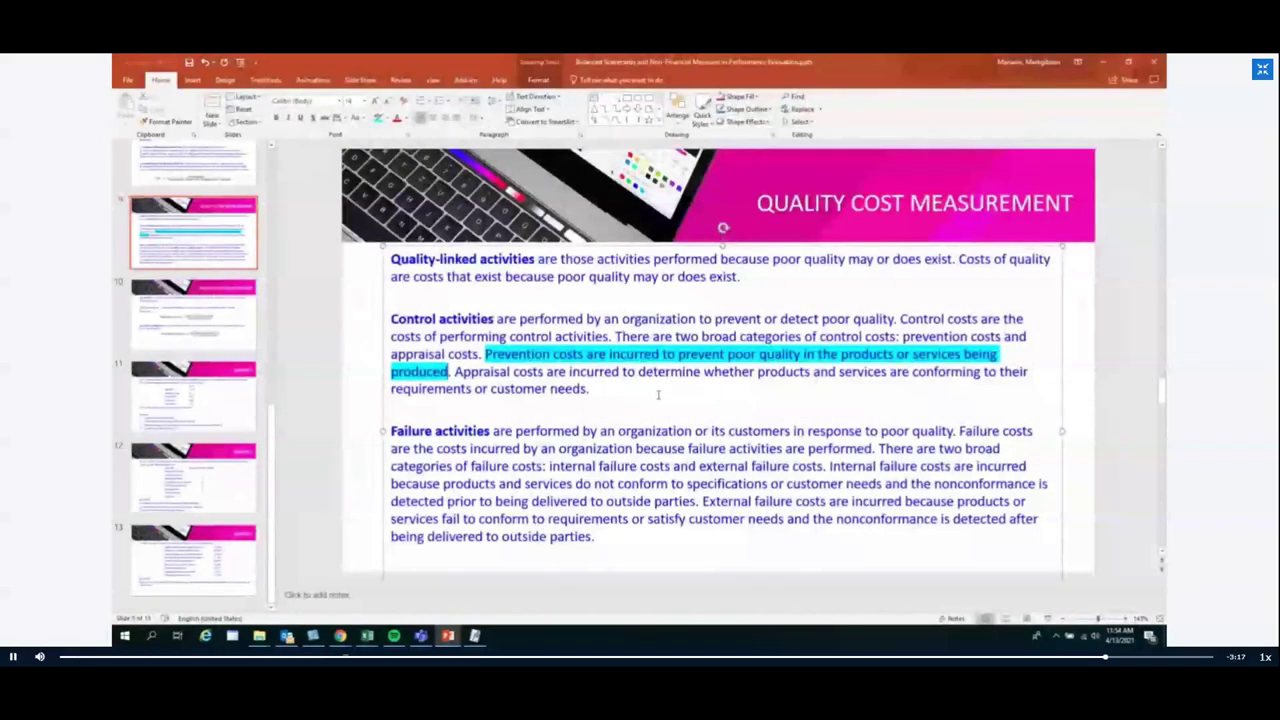
Step: Highlight the sentence defining appraisal costs in turquoise, through "requirements or customer needs."
{"action": "key", "text": "ctrl+shift+Right"}
{"action": "key", "text": "ctrl+shift+Right"}
{"action": "key", "text": "ctrl+shift+Right"}
{"action": "key", "text": "ctrl+shift+Right"}
{"action": "key", "text": "ctrl+shift+Right"}
{"action": "key", "text": "ctrl+shift+Right"}
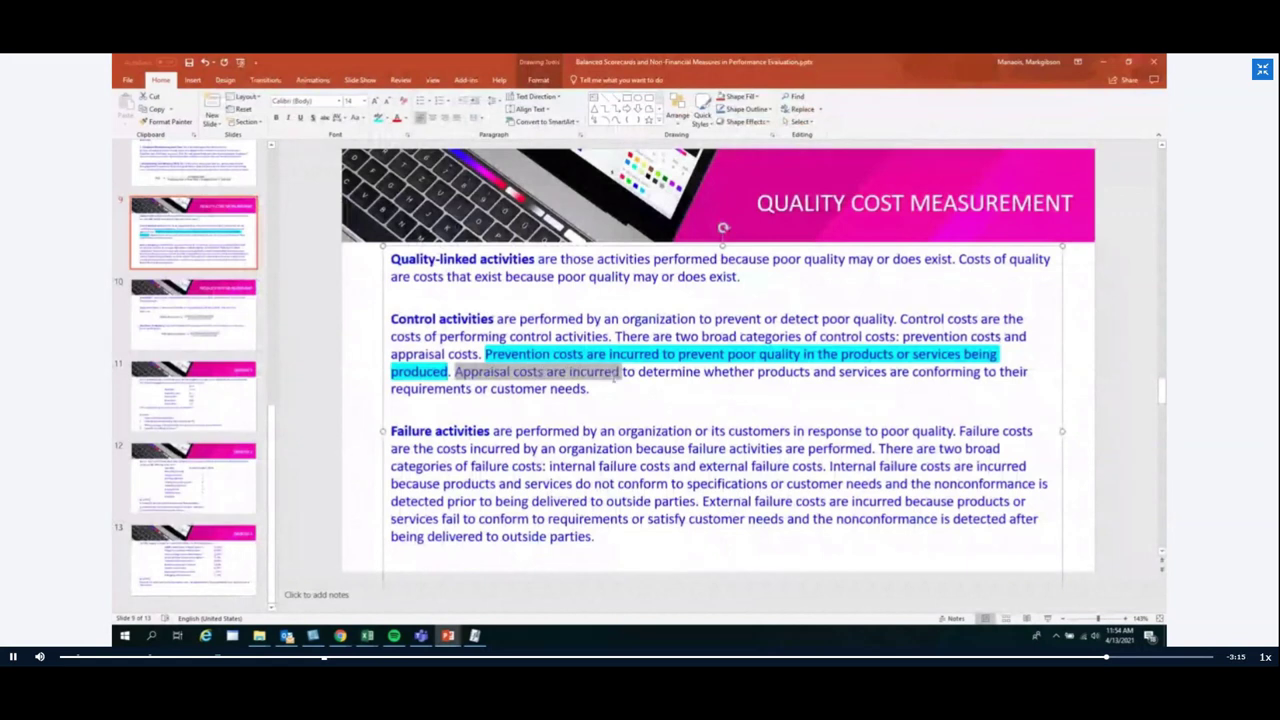
{"action": "key", "text": "ctrl+shift+Down"}
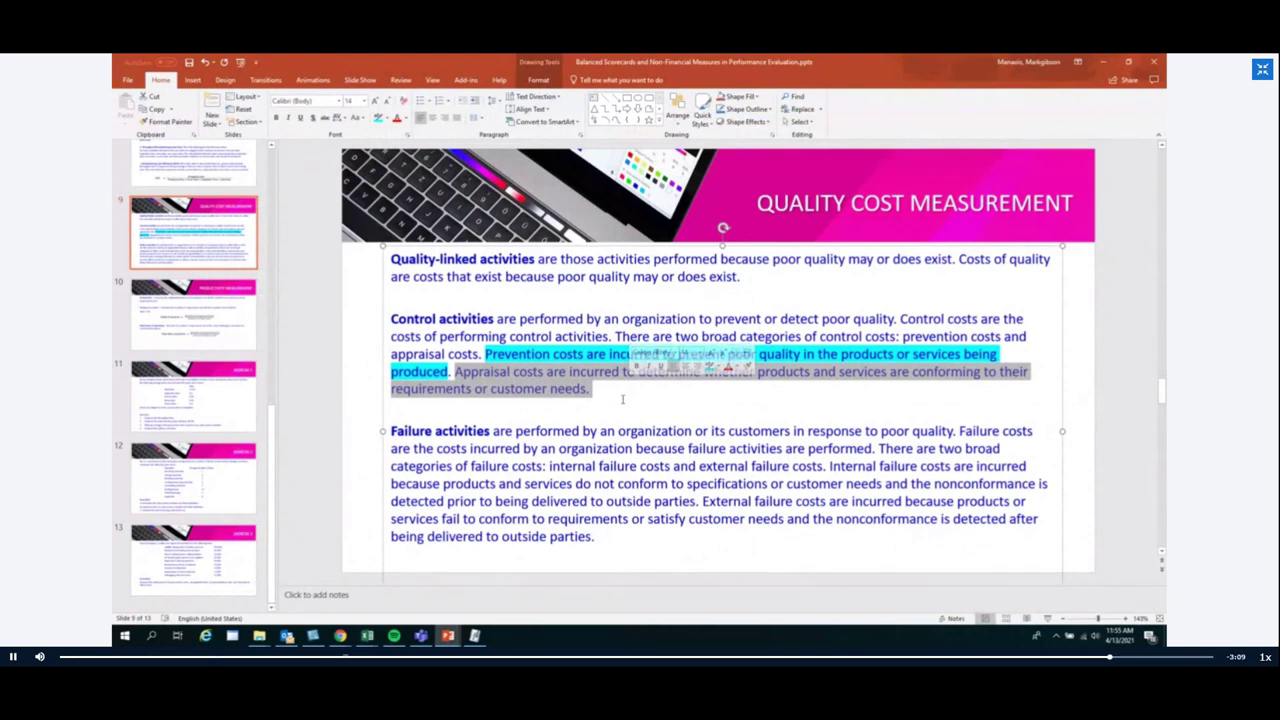
{"action": "left_click", "coordinate": [378, 119]}
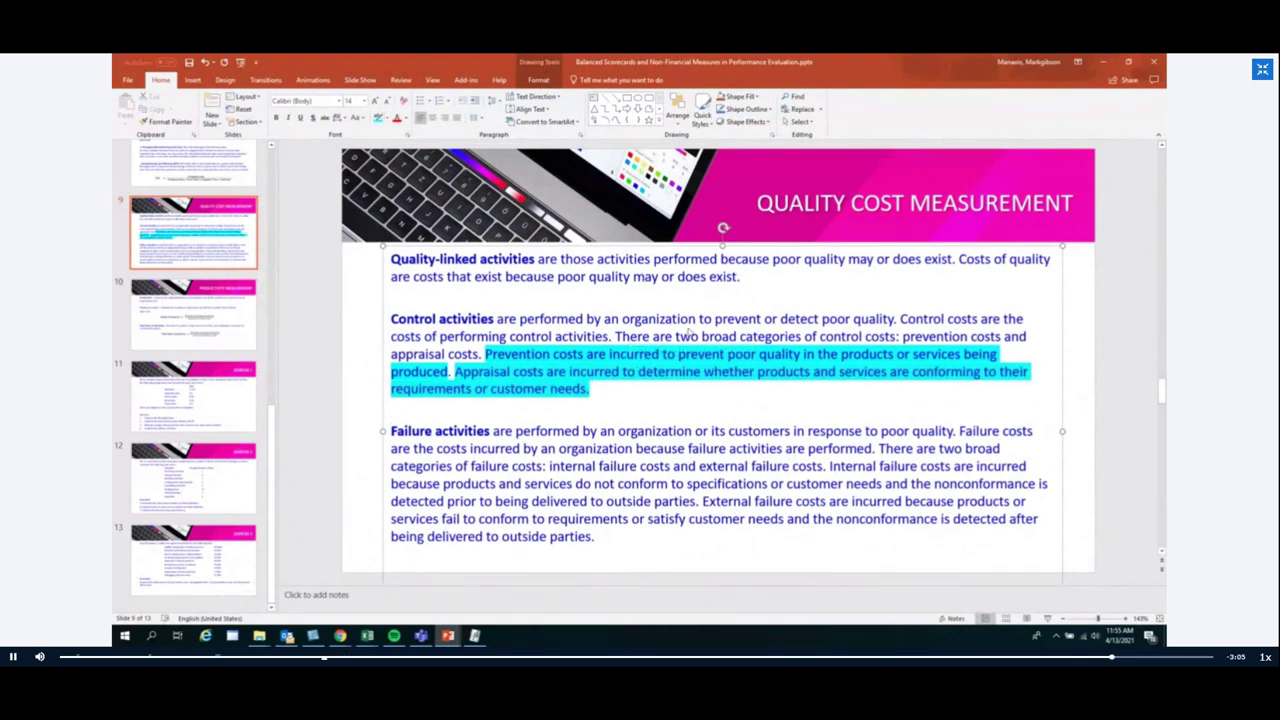
Step: Switch to the Book1 workbook in Excel and colour the word "test" red in N10's maintenance of test equipment label
{"action": "key", "text": "alt+Tab"}
{"action": "double_click", "coordinate": [643, 281]}
{"action": "double_click", "coordinate": [645, 281]}
{"action": "left_click", "coordinate": [296, 118]}
{"action": "left_click", "coordinate": [625, 434]}
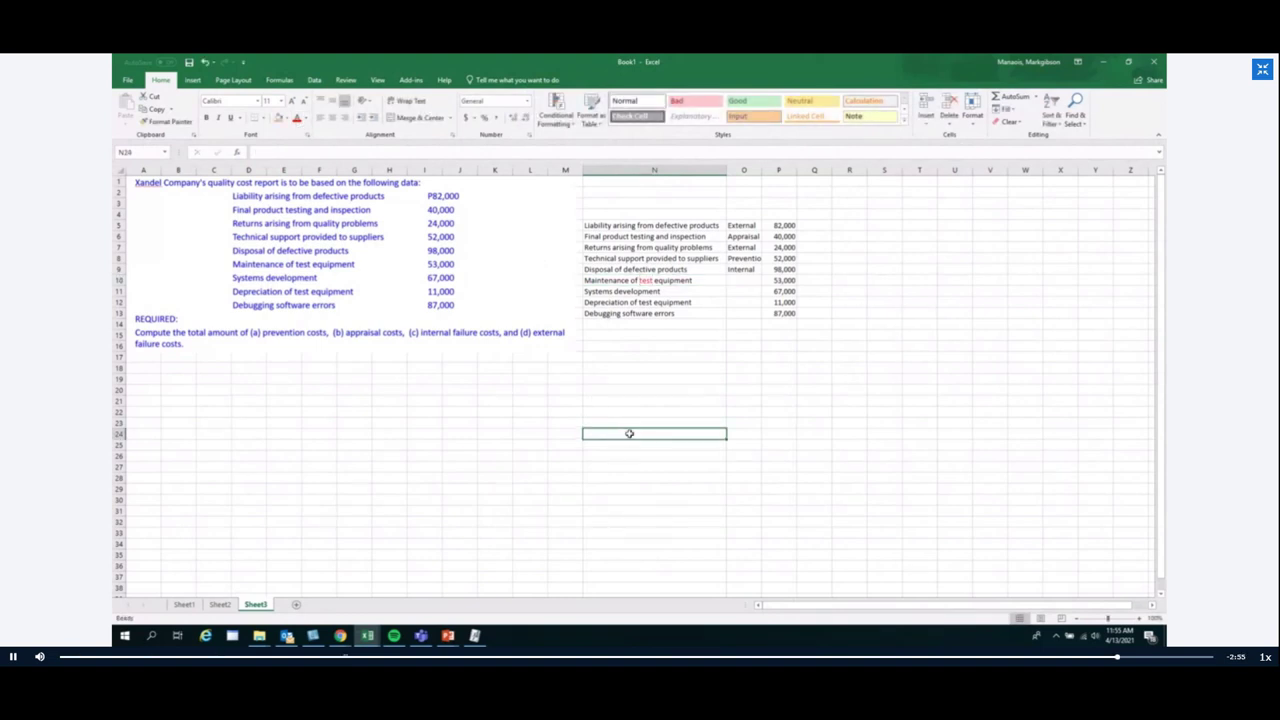
Step: Classify maintenance of test equipment in O10 by copying the "Appraisal" label from O6
{"action": "left_click", "coordinate": [739, 238]}
{"action": "key", "text": "ctrl+c"}
{"action": "left_click", "coordinate": [745, 280]}
{"action": "key", "text": "Return"}
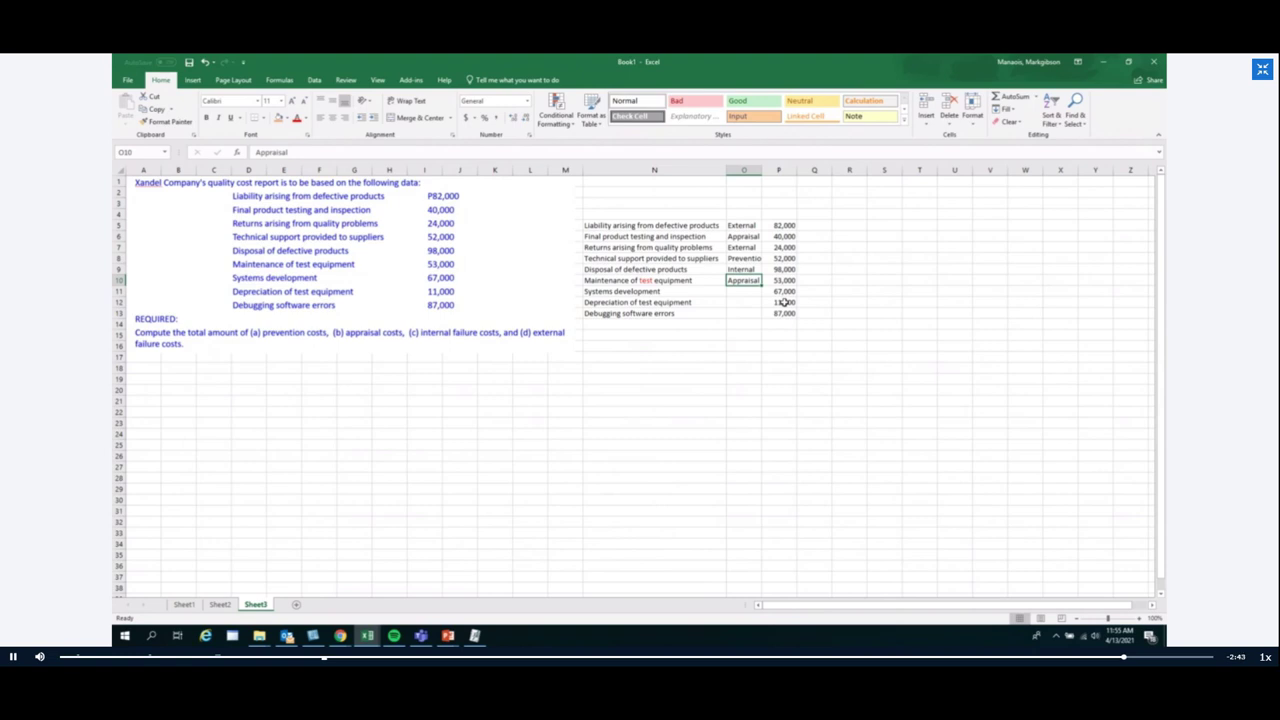
Step: Classify systems development in O11 by copying the "Prevention" label from O8
{"action": "key", "text": "Up"}
{"action": "key", "text": "Up"}
{"action": "key", "text": "ctrl+c"}
{"action": "key", "text": "Down"}
{"action": "key", "text": "Down"}
{"action": "key", "text": "Down"}
{"action": "key", "text": "Return"}
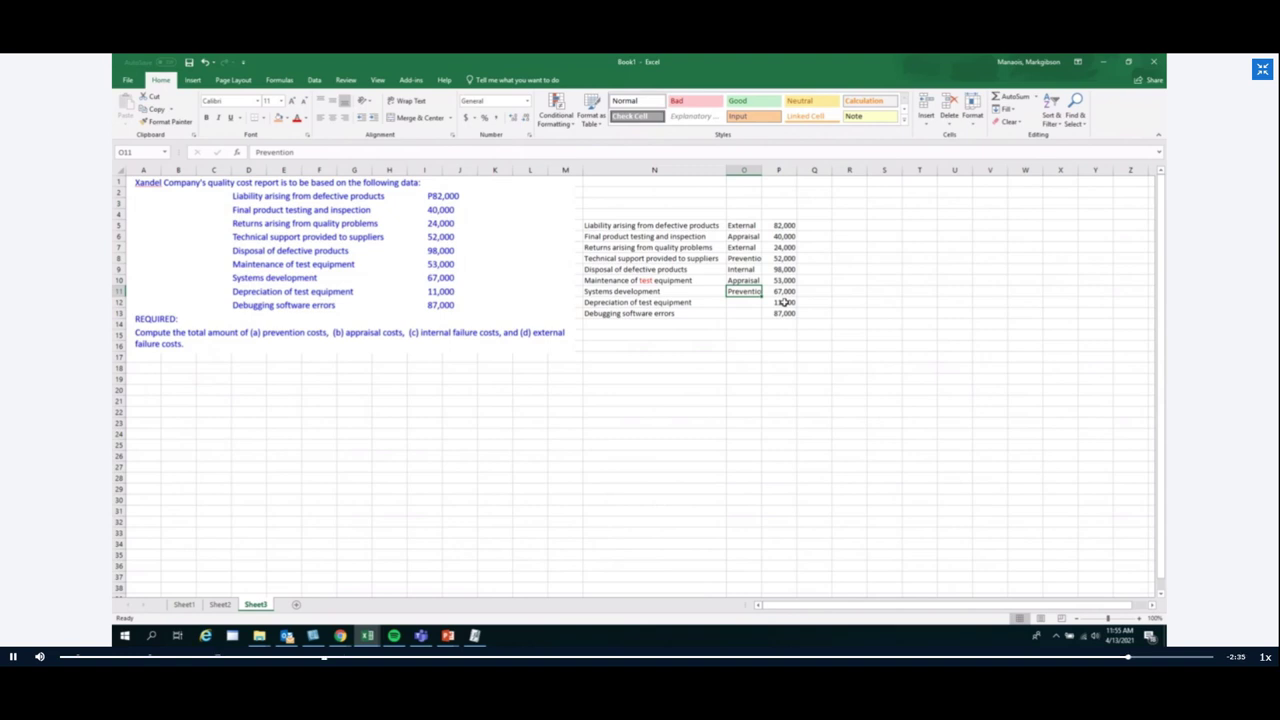
Step: Classify depreciation of test equipment in O12 by copying the "Appraisal" label from O10
{"action": "key", "text": "Up"}
{"action": "key", "text": "ctrl+c"}
{"action": "key", "text": "Down"}
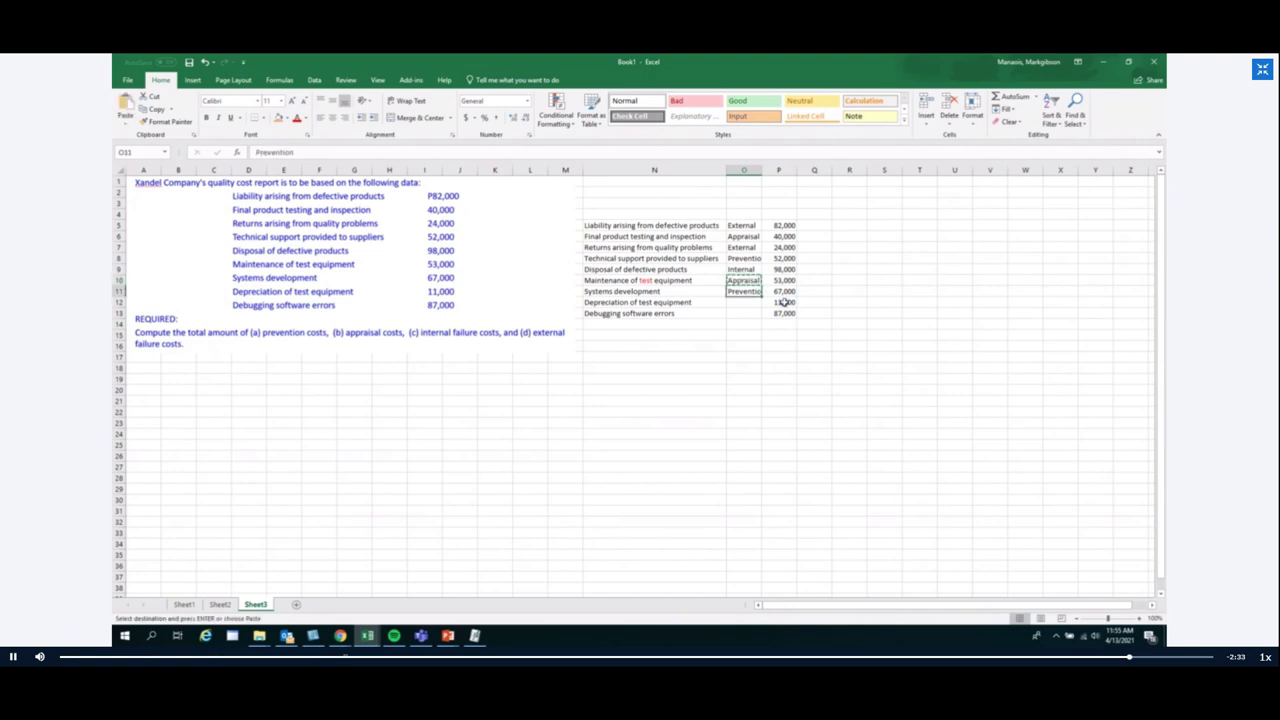
{"action": "key", "text": "Down"}
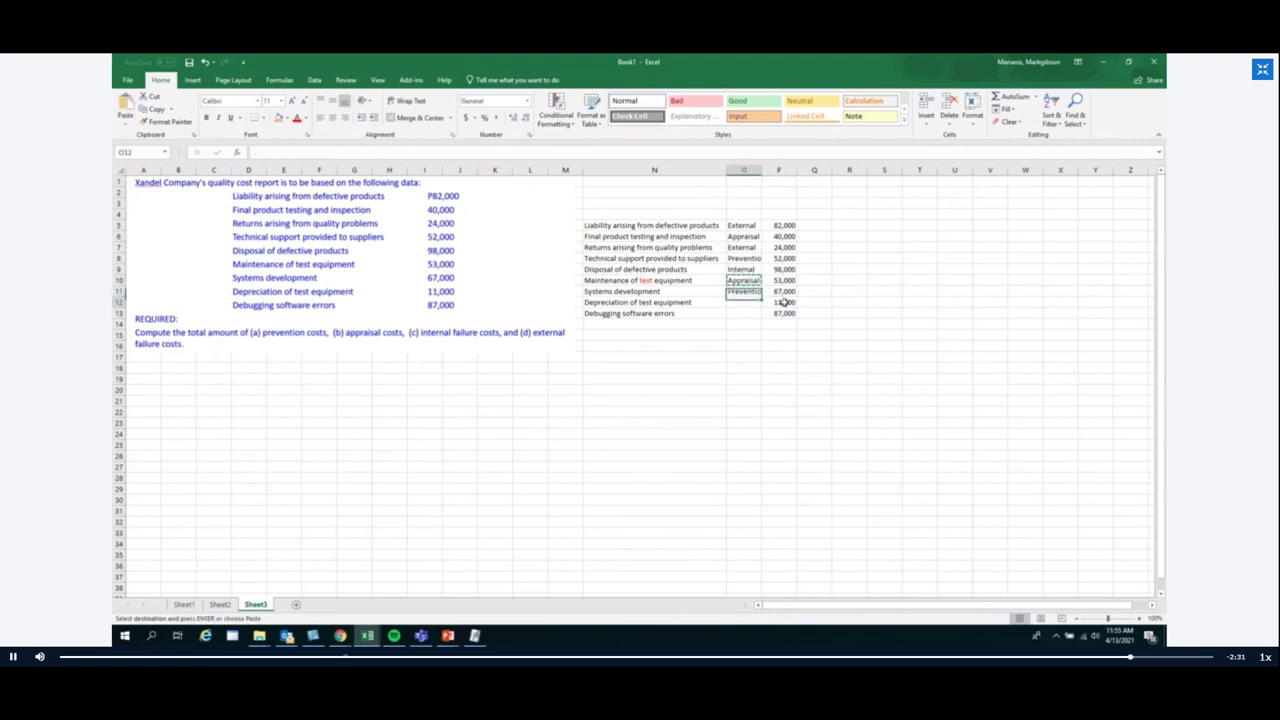
{"action": "key", "text": "Return"}
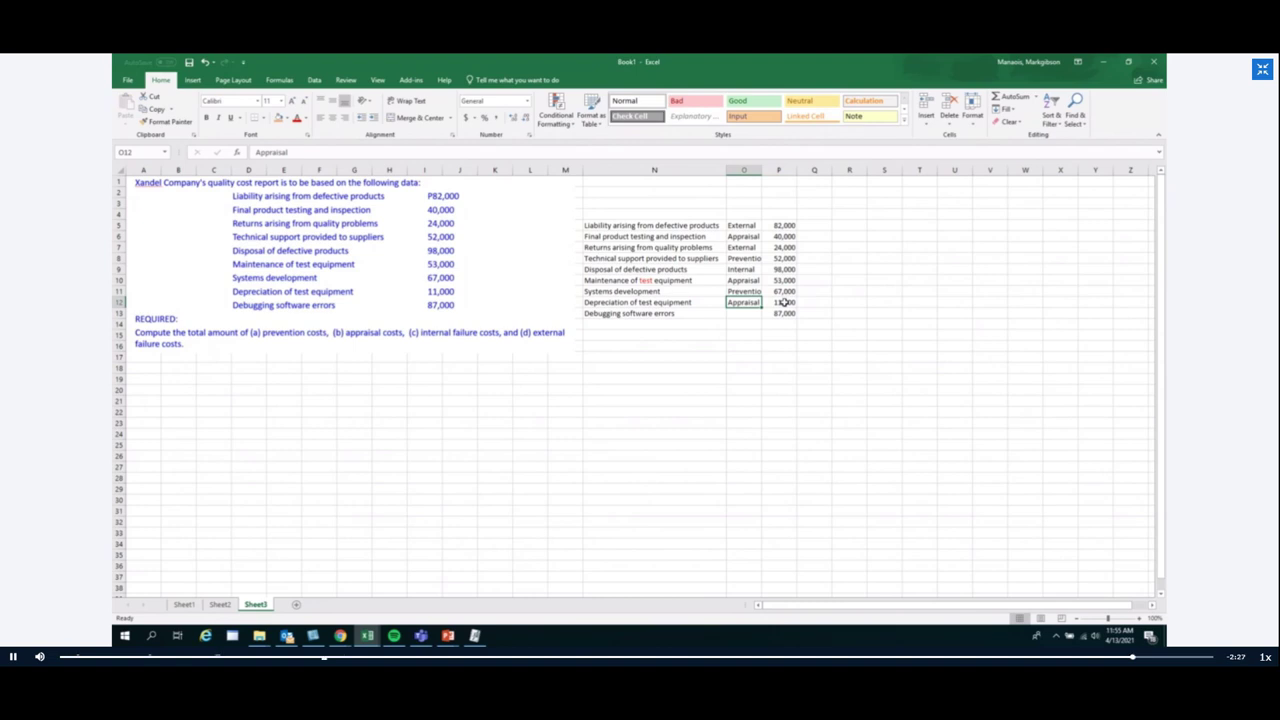
Step: Classify debugging software errors in O13 by copying "Internal" from O9, and fit column O's width to its contents
{"action": "key", "text": "Up"}
{"action": "key", "text": "Up"}
{"action": "key", "text": "Up"}
{"action": "key", "text": "ctrl+c"}
{"action": "key", "text": "Down"}
{"action": "key", "text": "Down"}
{"action": "key", "text": "Down"}
{"action": "key", "text": "Down"}
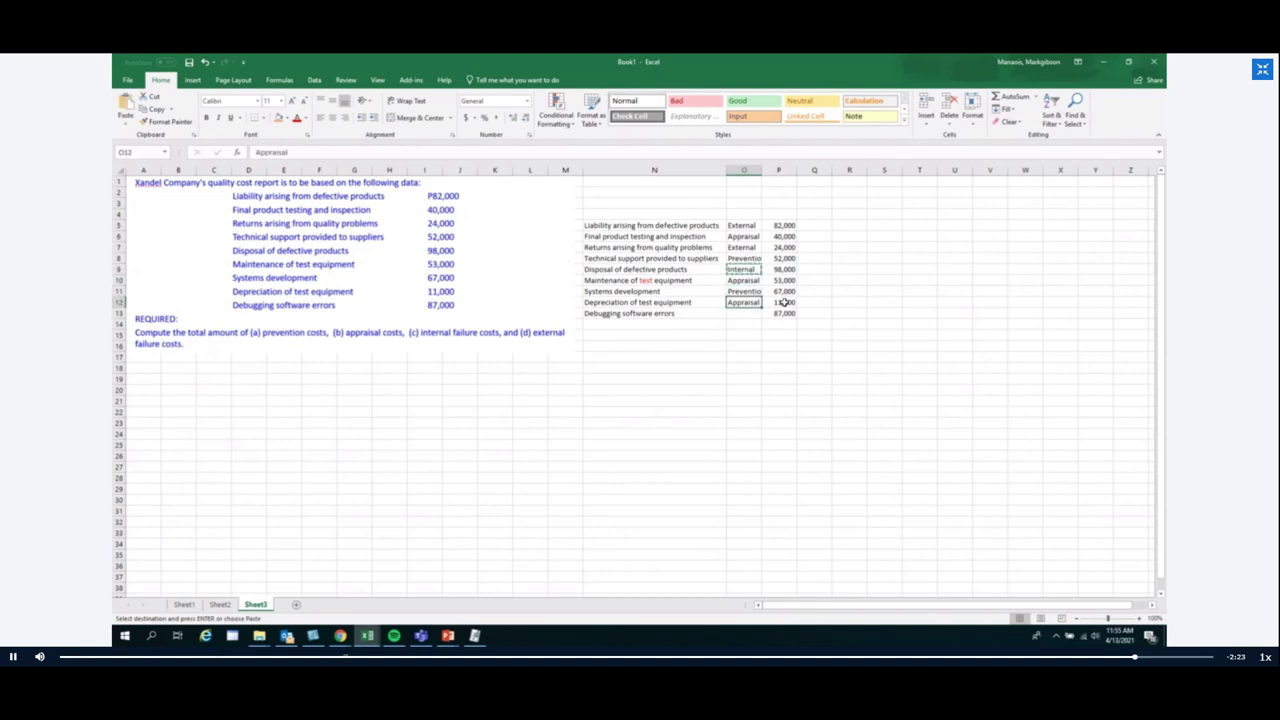
{"action": "key", "text": "Return"}
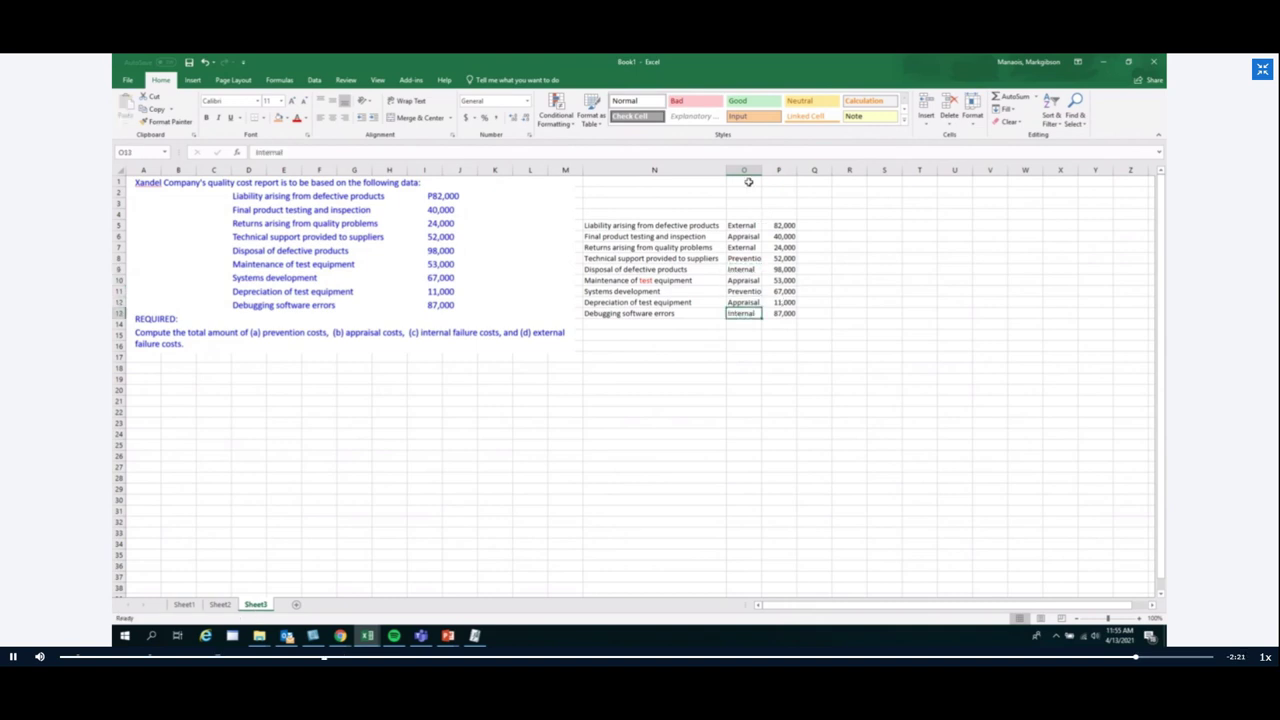
{"action": "double_click", "coordinate": [763, 169]}
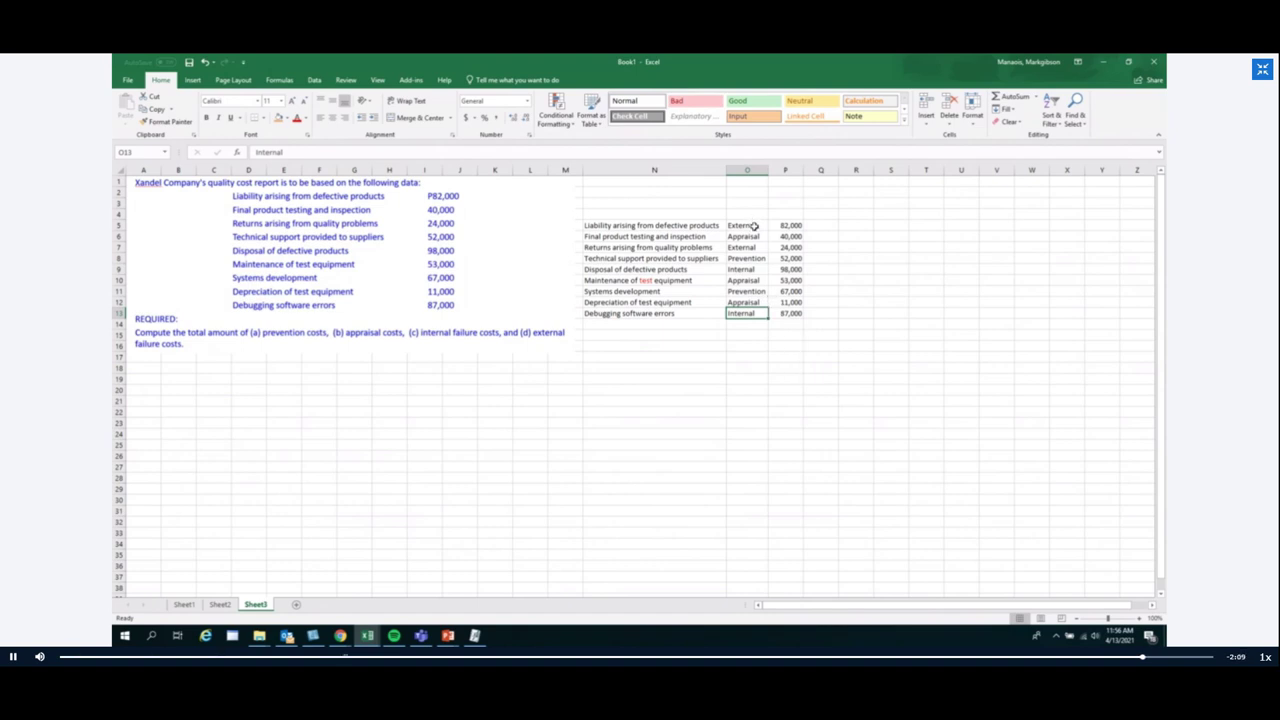
Step: Copy the cost classifications in O5:O13 to a new list starting at O17
{"action": "left_click", "coordinate": [864, 224]}
{"action": "key", "text": "Left"}
{"action": "key", "text": "Left"}
{"action": "key", "text": "Left"}
{"action": "key", "text": "shift+Down"}
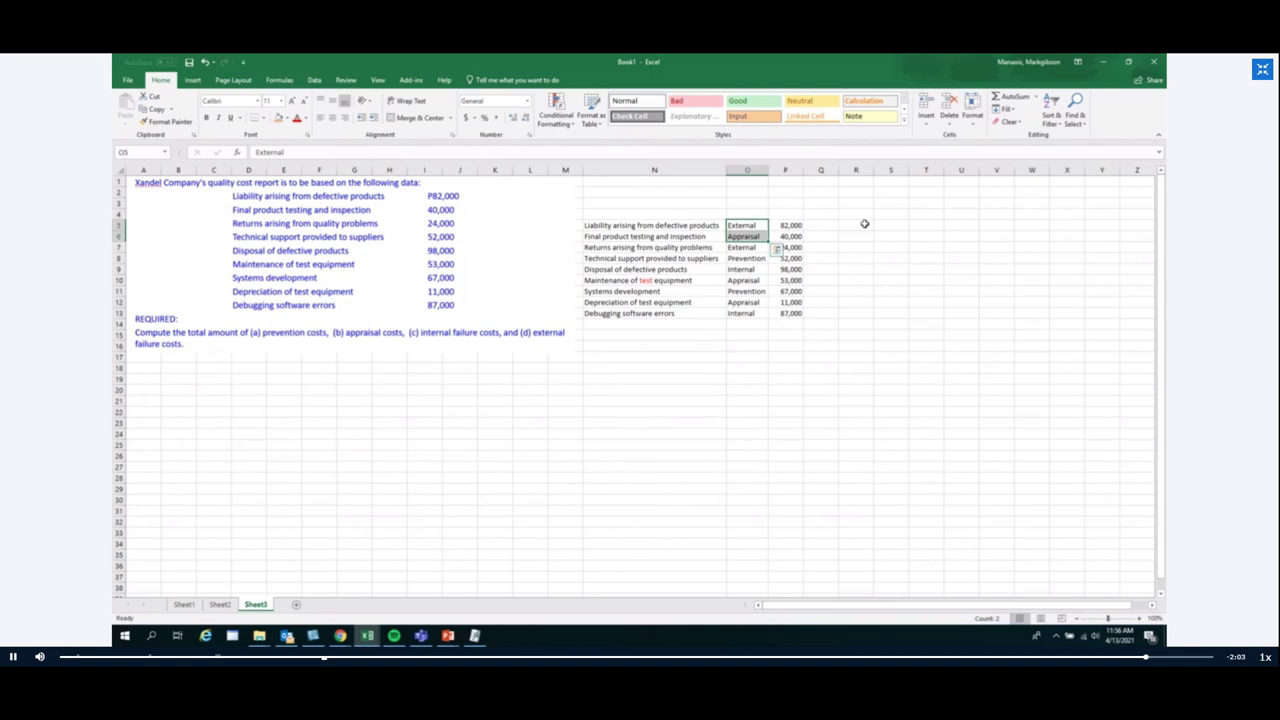
{"action": "key", "text": "ctrl+shift+Down"}
{"action": "key", "text": "ctrl+c"}
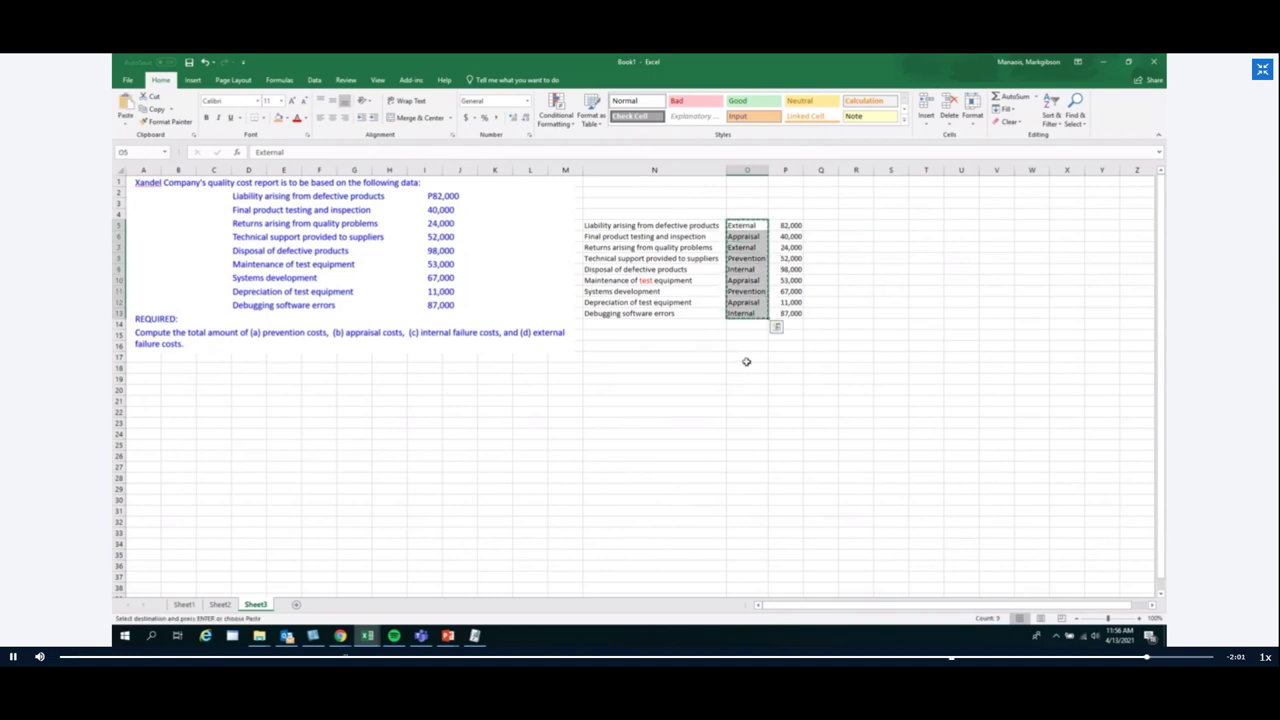
{"action": "left_click", "coordinate": [746, 361]}
{"action": "key", "text": "ctrl+v"}
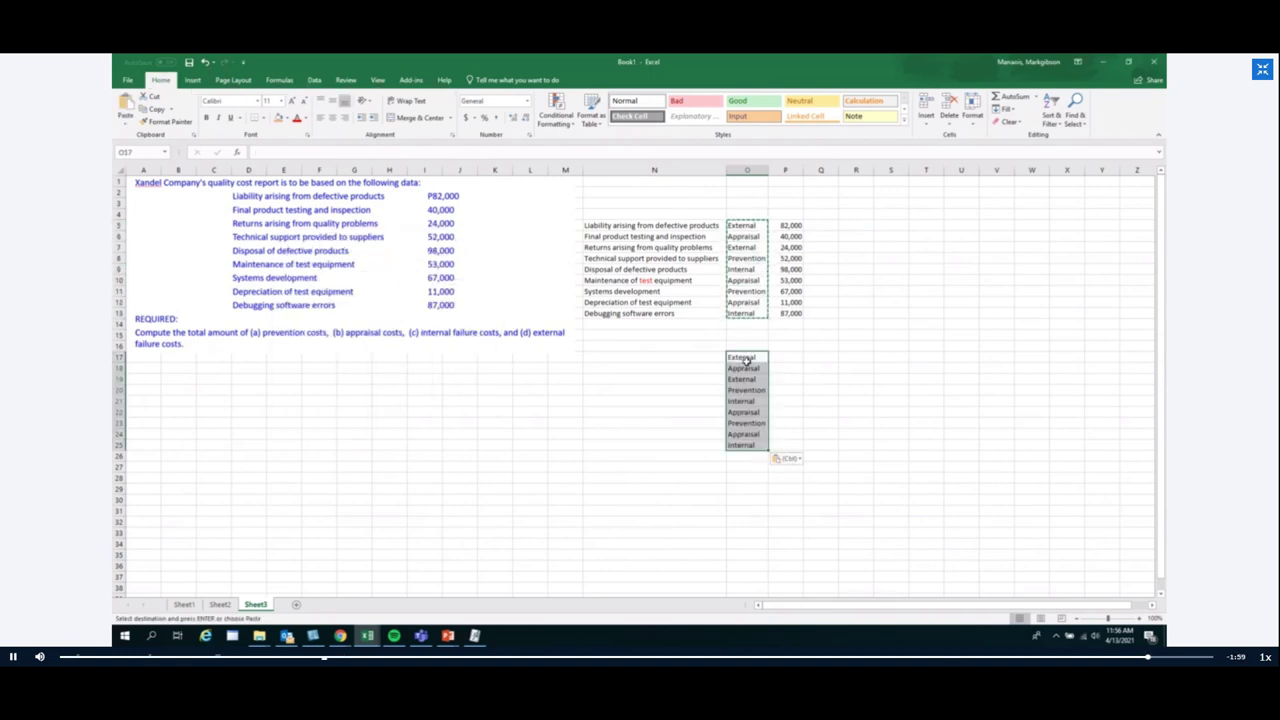
Step: Remove the duplicate values from the copied classification list in O17:O25
{"action": "left_click", "coordinate": [314, 79]}
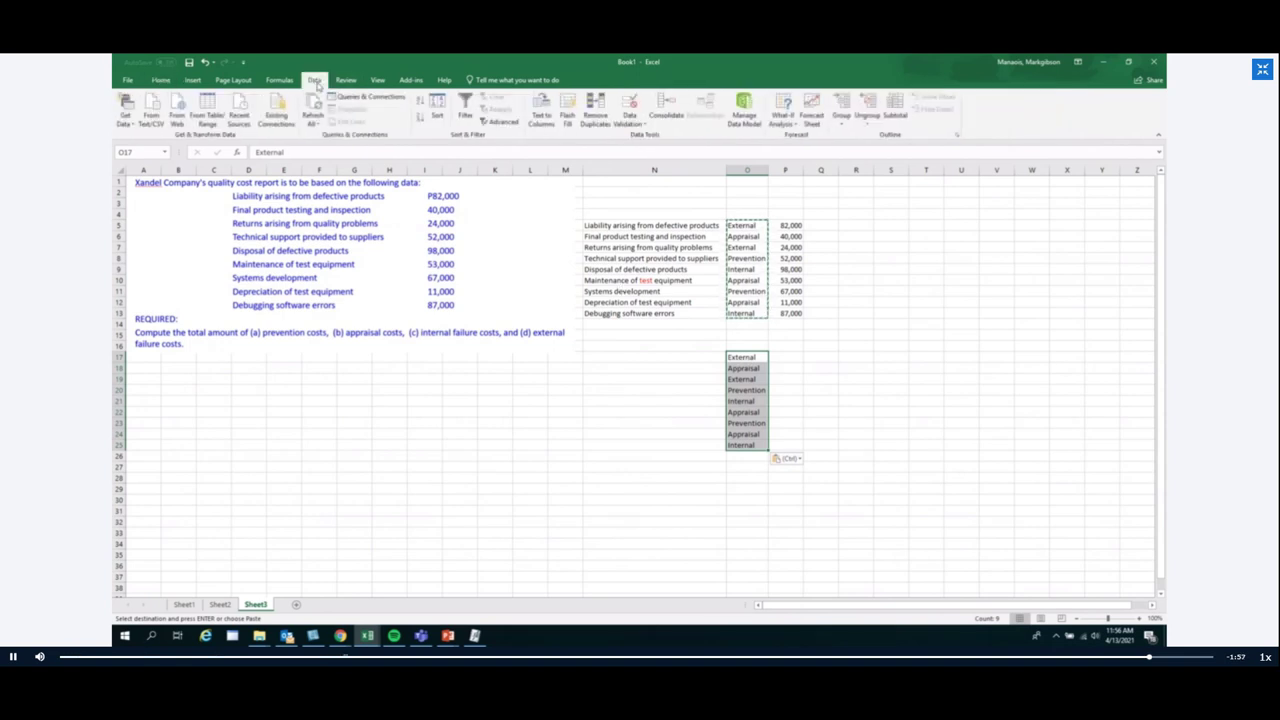
{"action": "left_click", "coordinate": [594, 118]}
{"action": "left_click", "coordinate": [435, 391]}
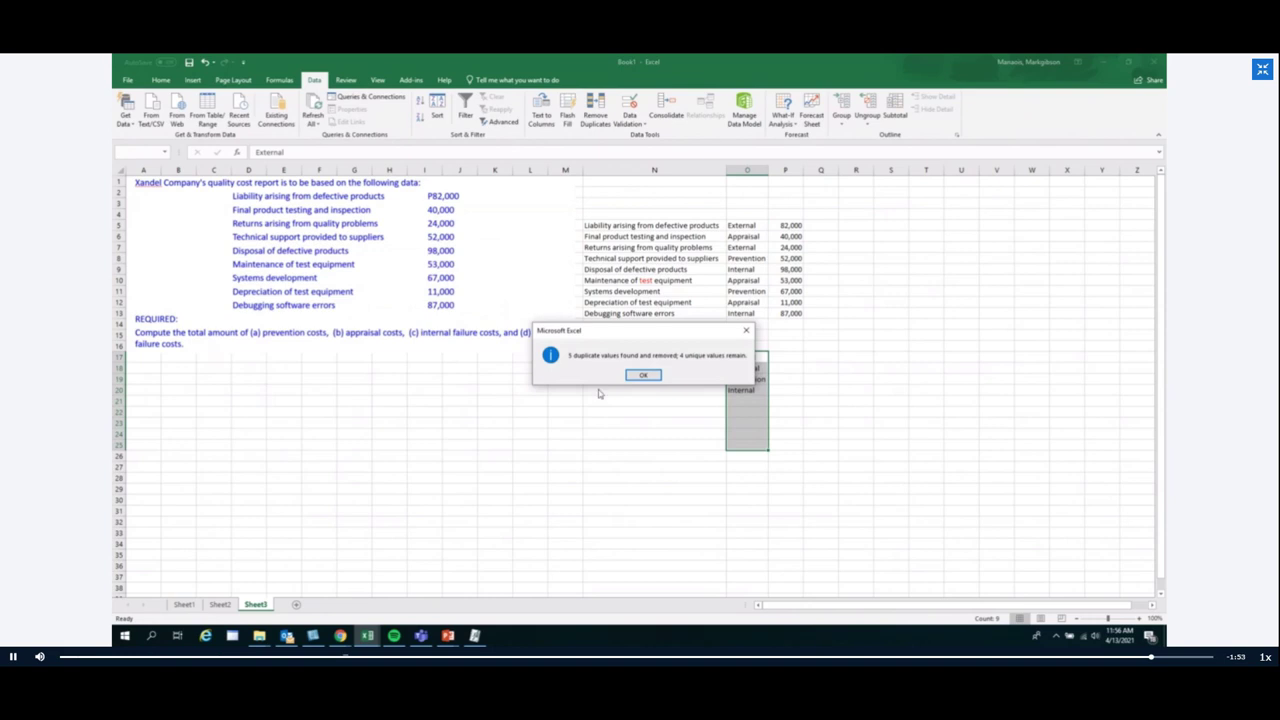
{"action": "left_click", "coordinate": [643, 374]}
Step: Compute the total external failure costs in P17 with the formula =P5+P7
{"action": "left_click", "coordinate": [792, 398]}
{"action": "left_click", "coordinate": [786, 357]}
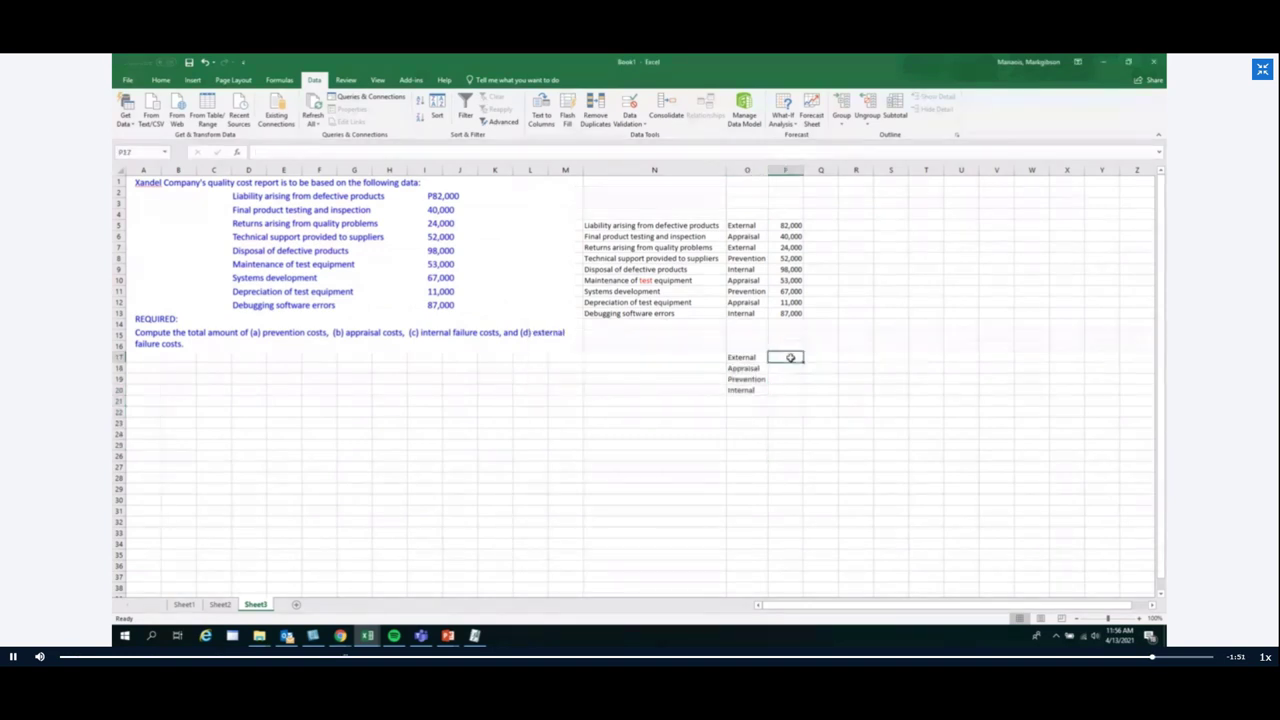
{"action": "type", "text": "="}
{"action": "left_click", "coordinate": [796, 226]}
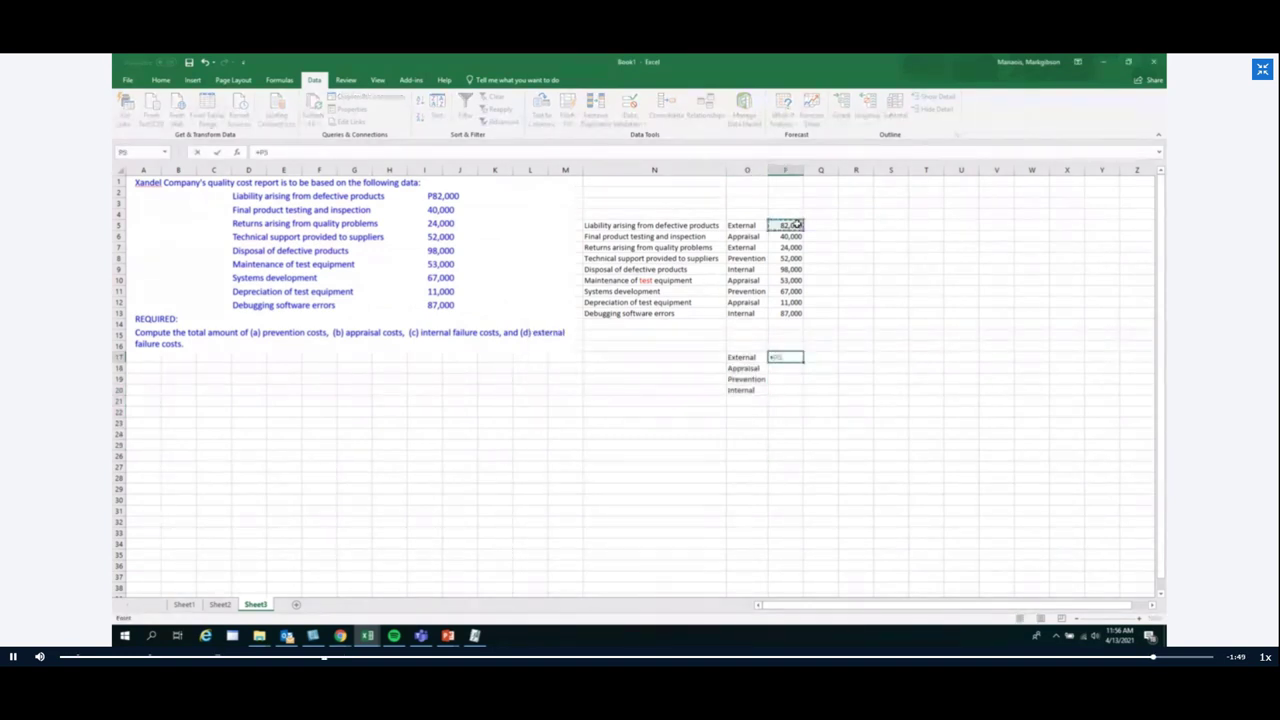
{"action": "type", "text": "+"}
{"action": "left_click", "coordinate": [796, 248]}
{"action": "type", "text": "+"}
{"action": "key", "text": "BackSpace"}
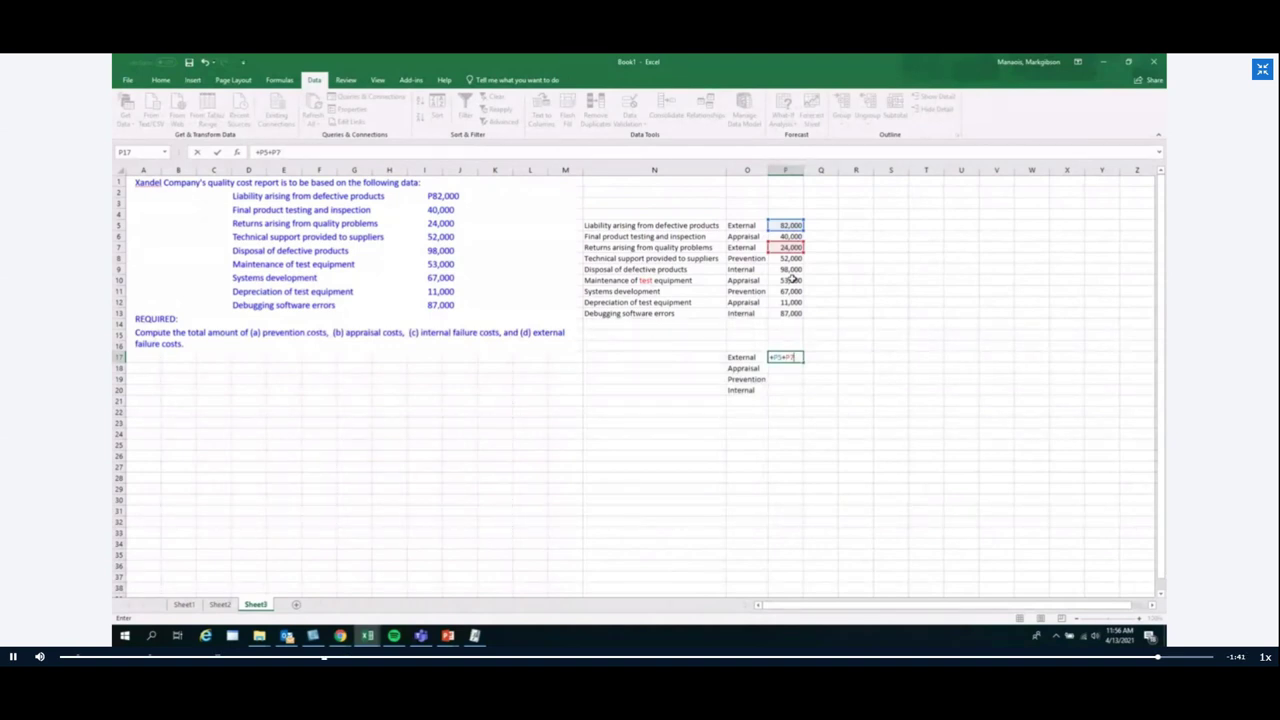
{"action": "key", "text": "Return"}
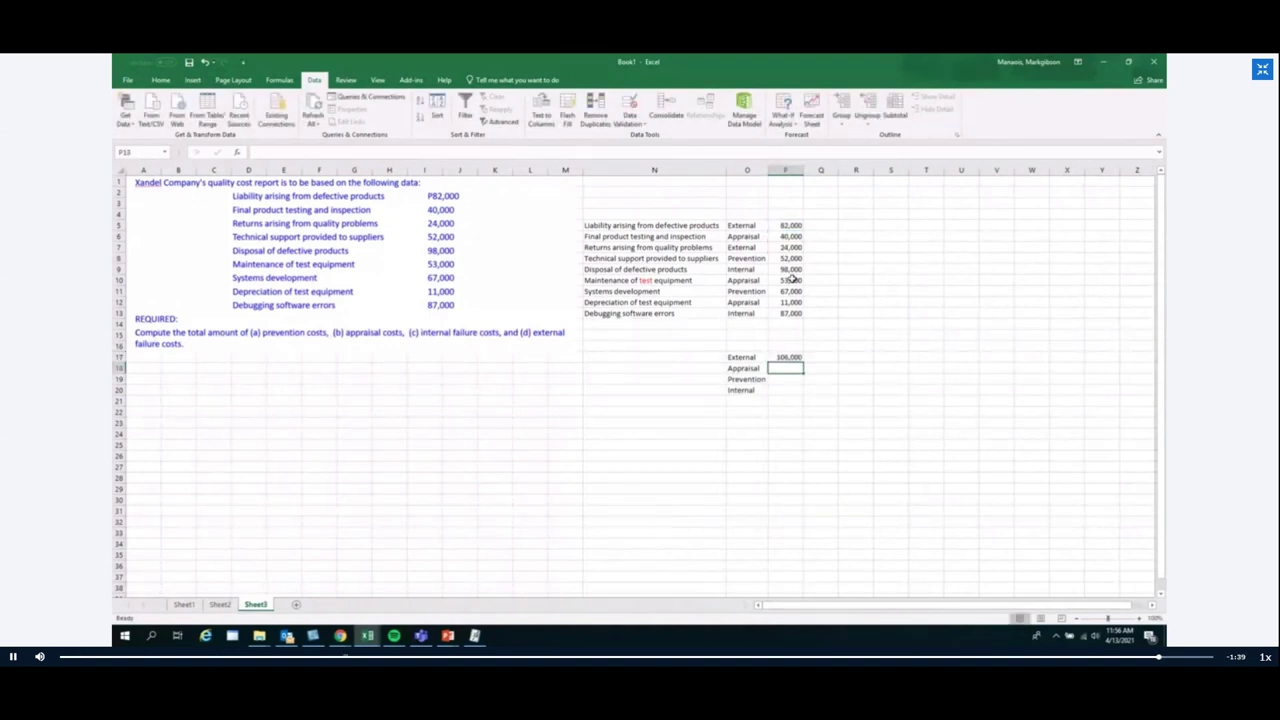
Step: Compute the total appraisal costs in P18 with the formula =P6+P10+P12
{"action": "type", "text": "="}
{"action": "left_click", "coordinate": [792, 237]}
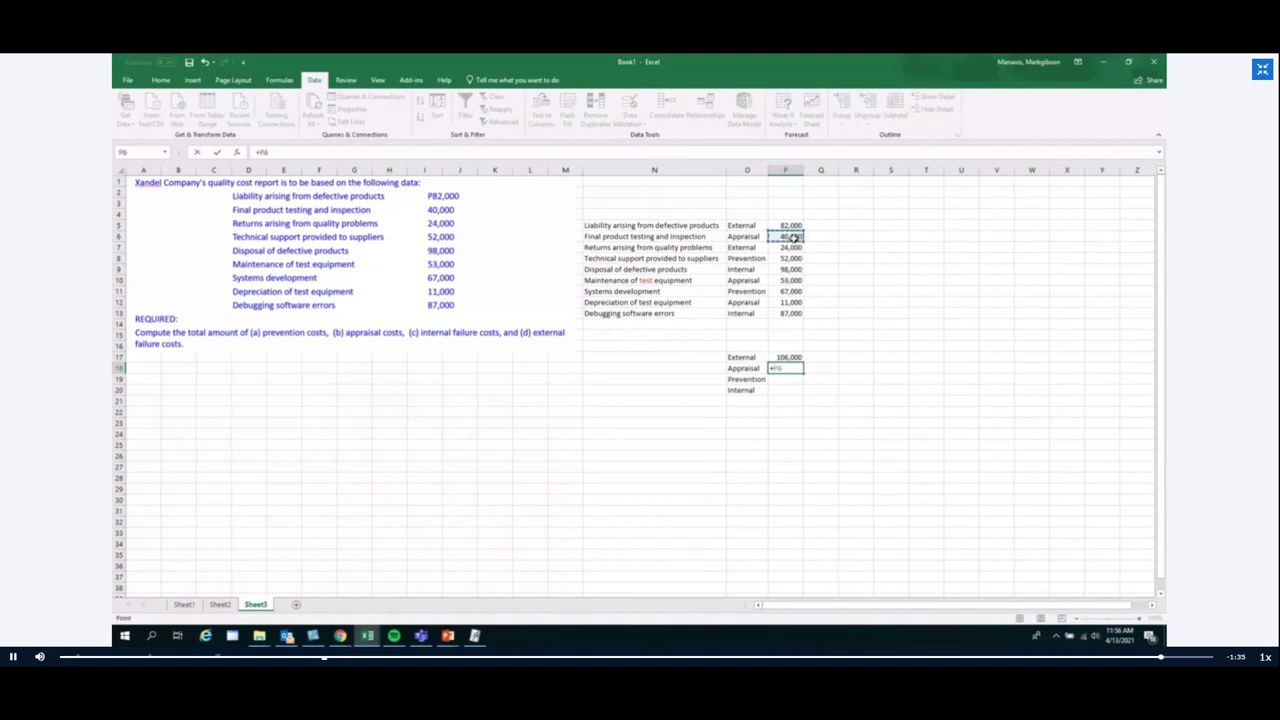
{"action": "type", "text": "+"}
{"action": "left_click", "coordinate": [790, 281]}
{"action": "type", "text": "+P10+"}
{"action": "left_click", "coordinate": [792, 302]}
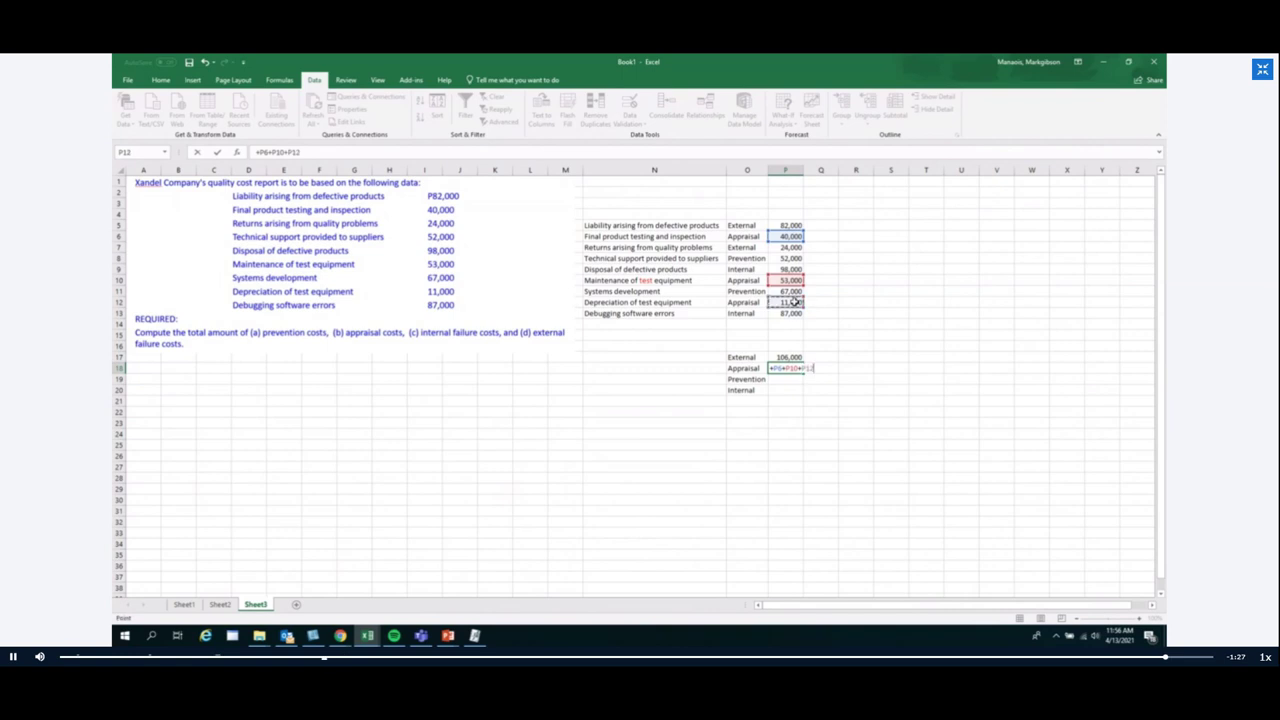
{"action": "key", "text": "Return"}
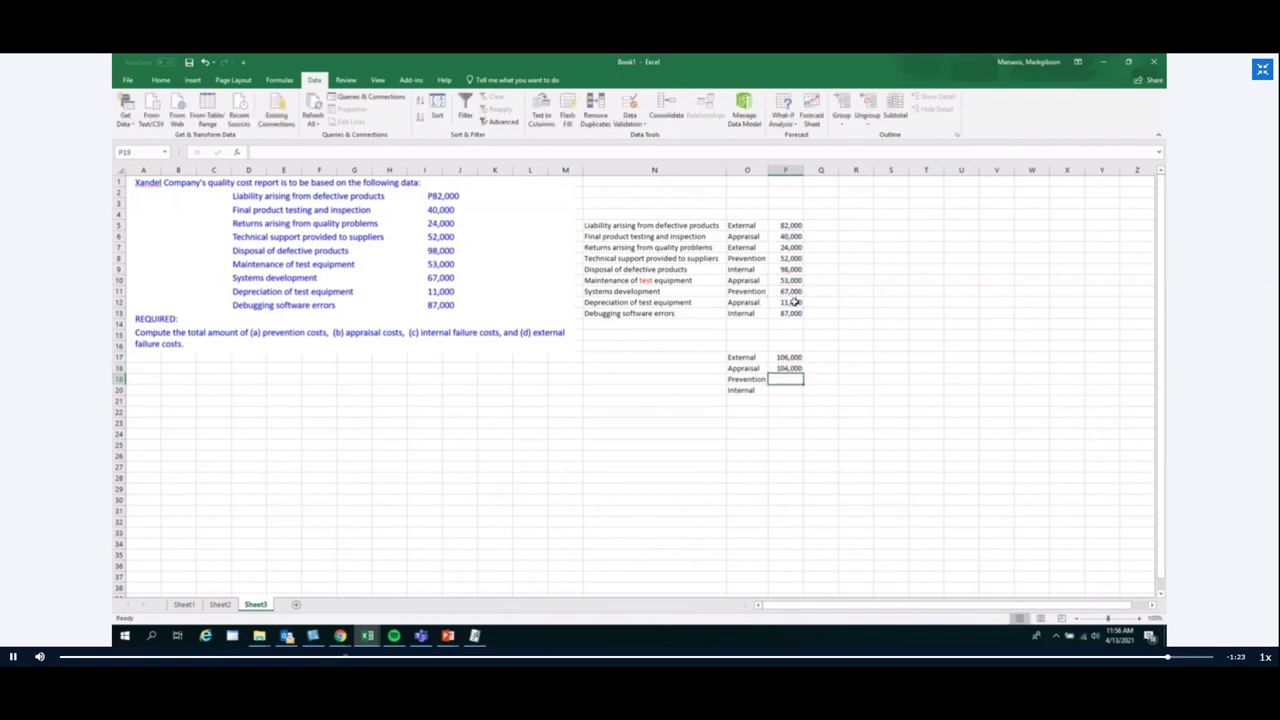
Step: Compute the total prevention costs in P19 with the formula =P8+P11
{"action": "type", "text": "="}
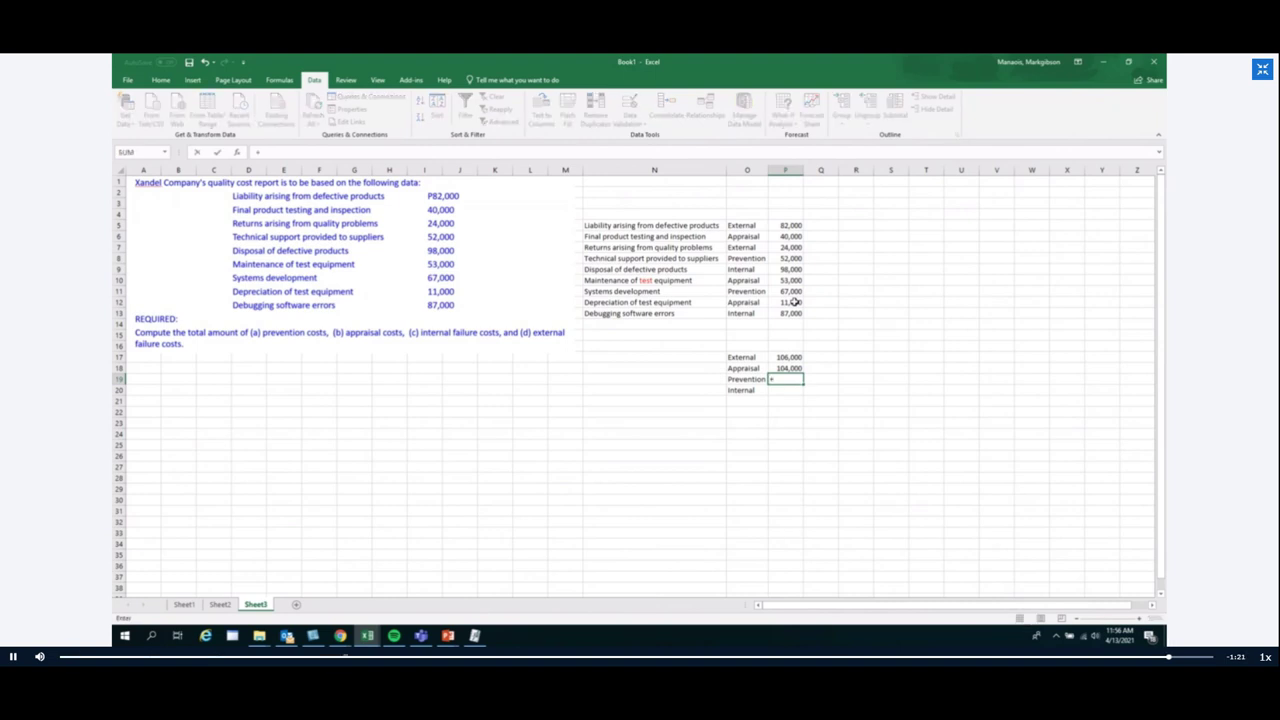
{"action": "left_click", "coordinate": [784, 259]}
{"action": "type", "text": "+"}
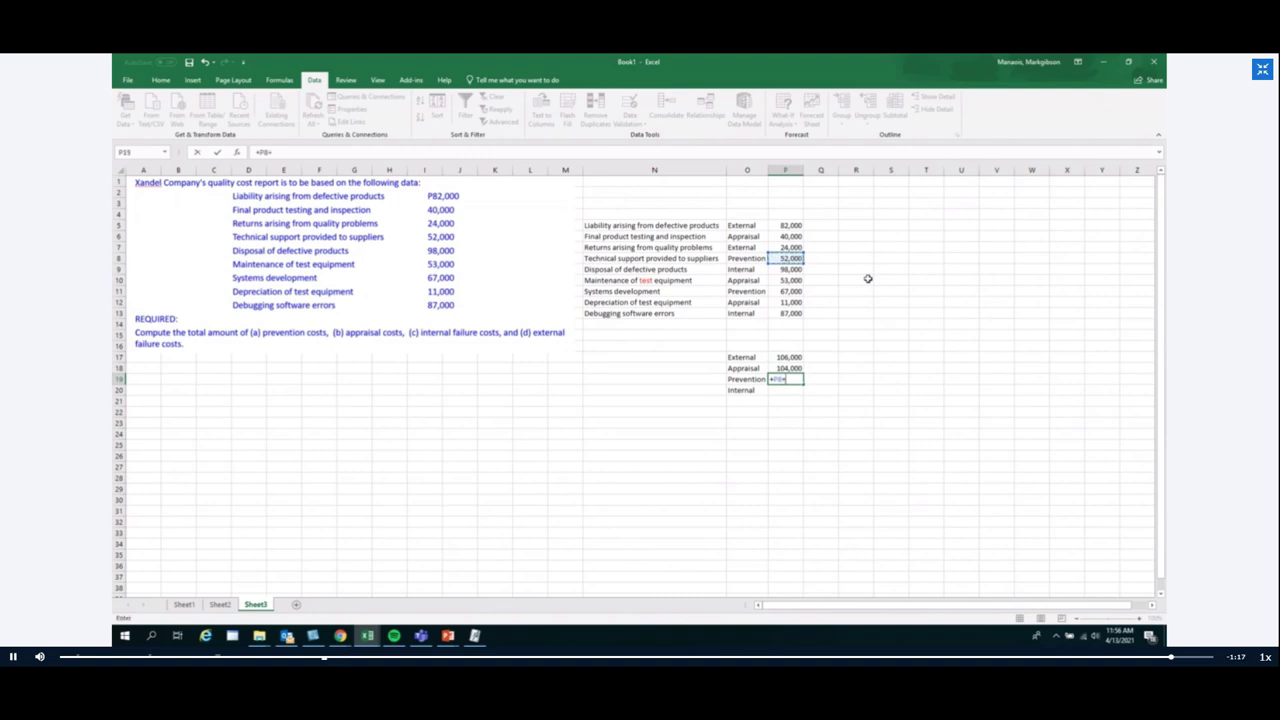
{"action": "left_click", "coordinate": [790, 293]}
{"action": "key", "text": "Return"}
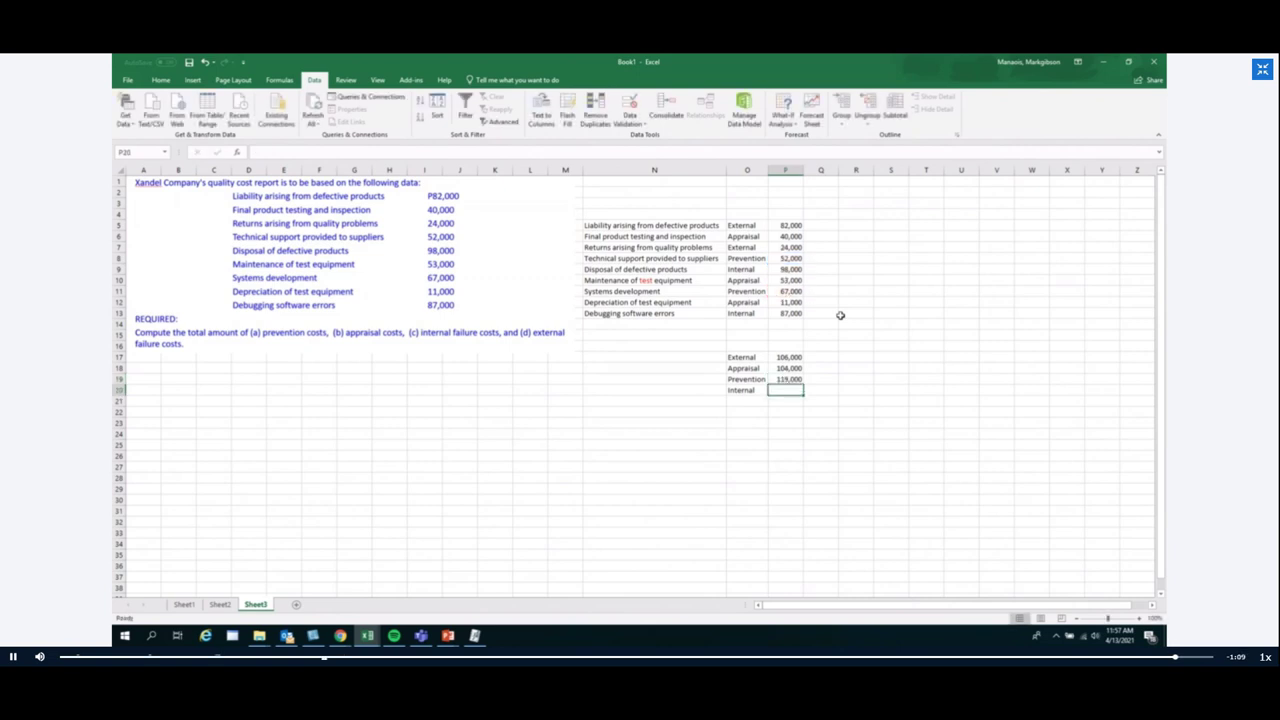
Step: Compute the total internal failure costs in P20 with the formula =P9+P13
{"action": "type", "text": "="}
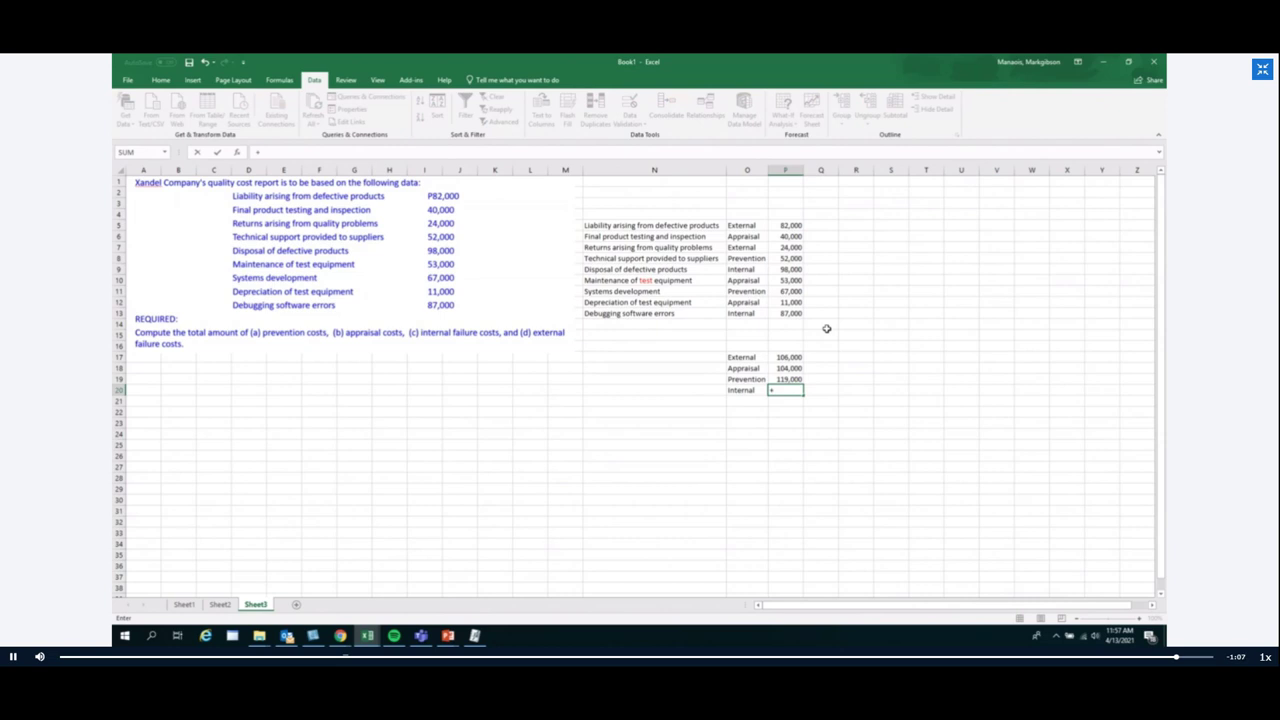
{"action": "left_click", "coordinate": [792, 269]}
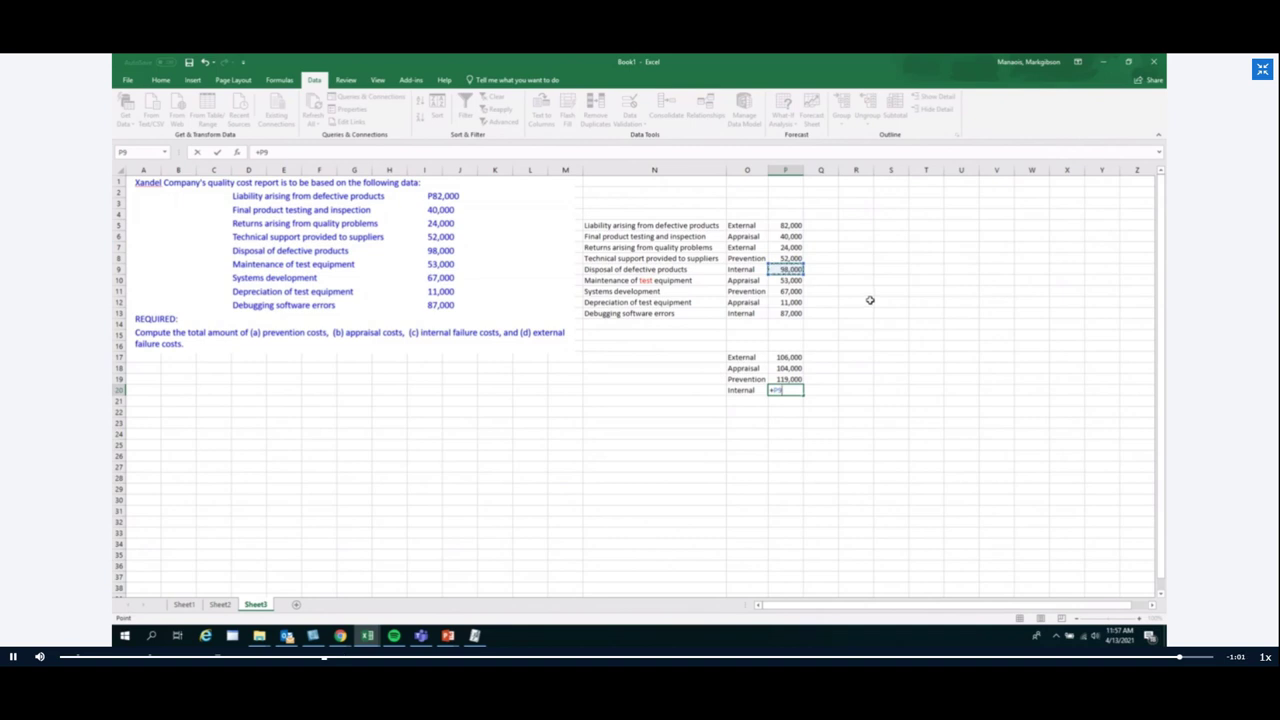
{"action": "type", "text": "+"}
{"action": "left_click", "coordinate": [790, 312]}
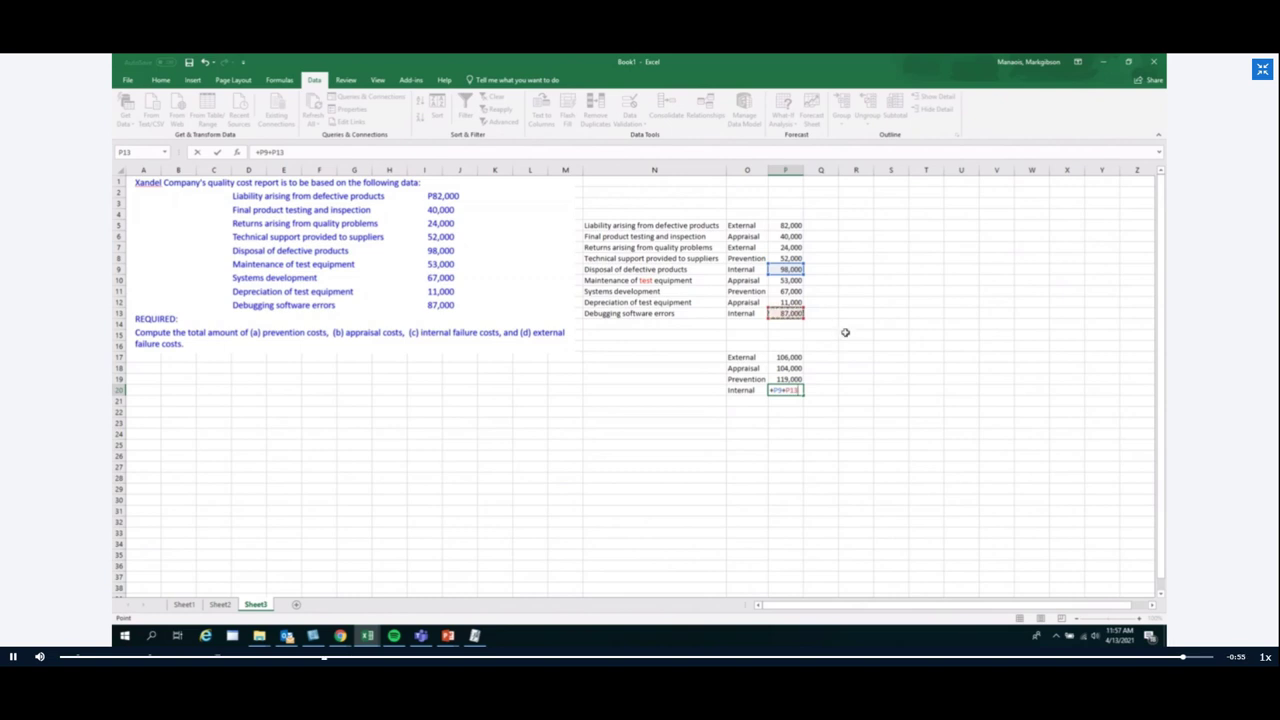
{"action": "key", "text": "Return"}
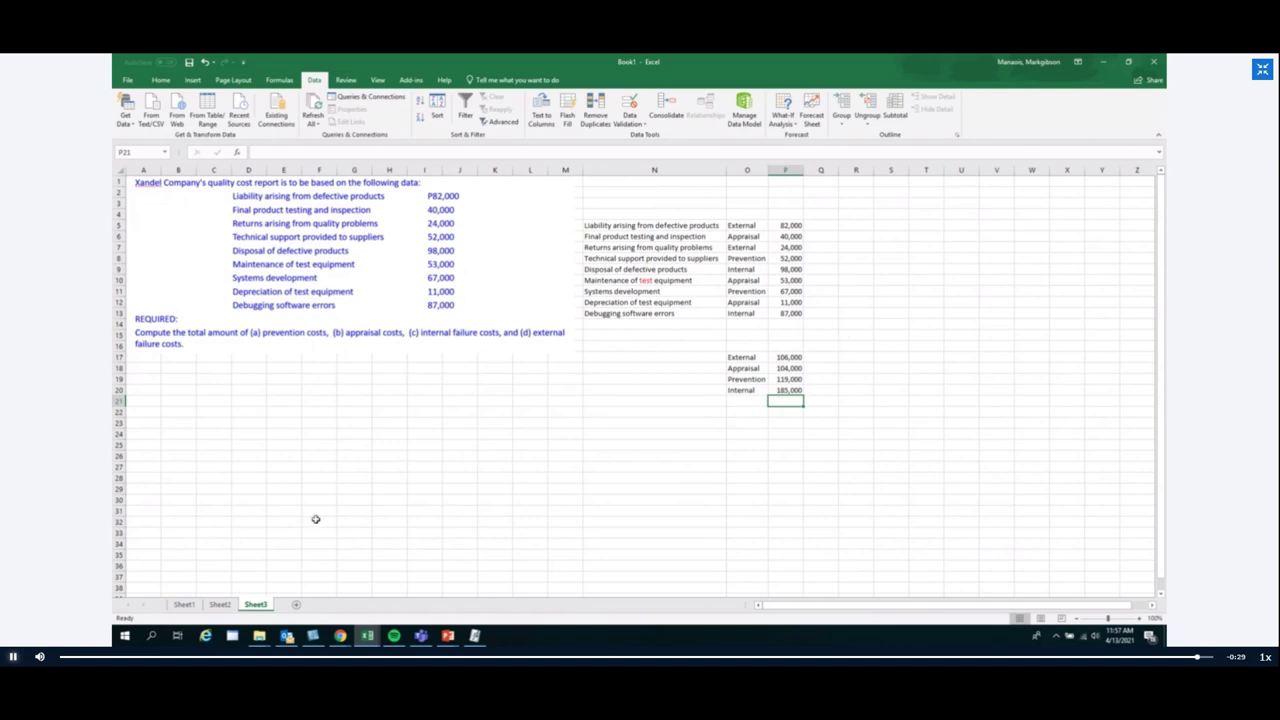
Step: Switch to the Balanced Scorecards presentation in PowerPoint
{"action": "key", "text": "alt+Tab"}
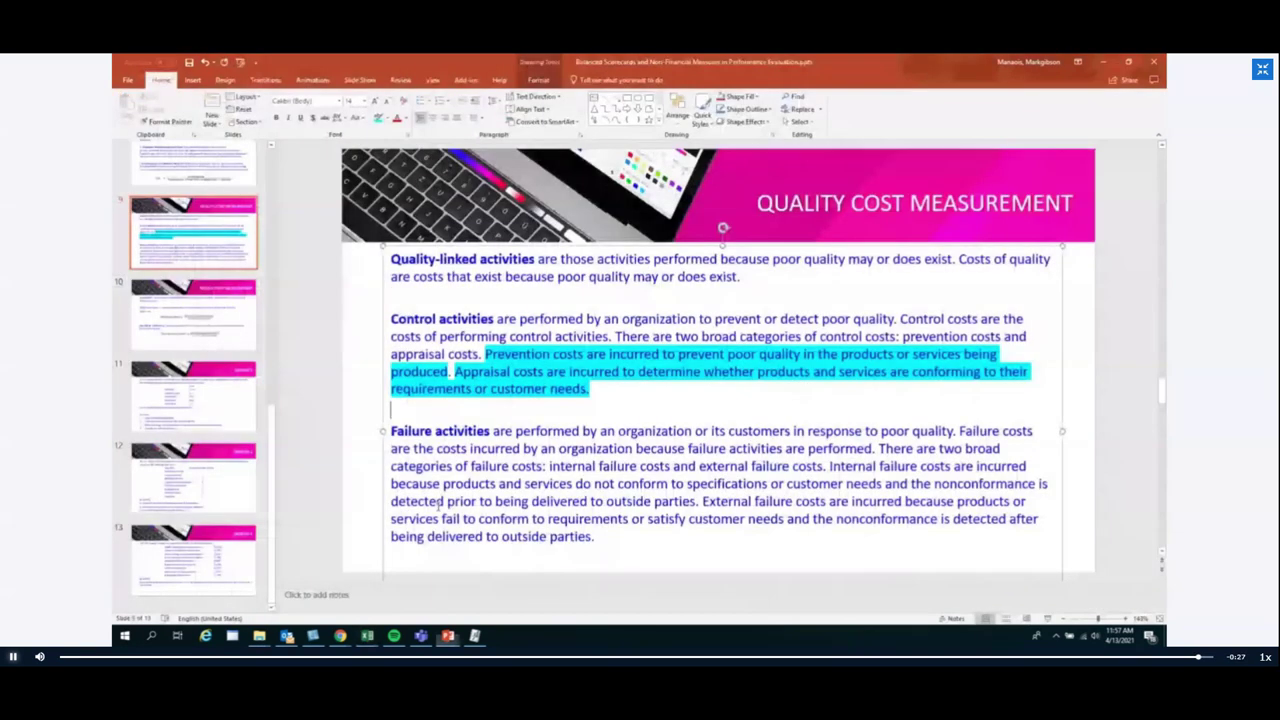